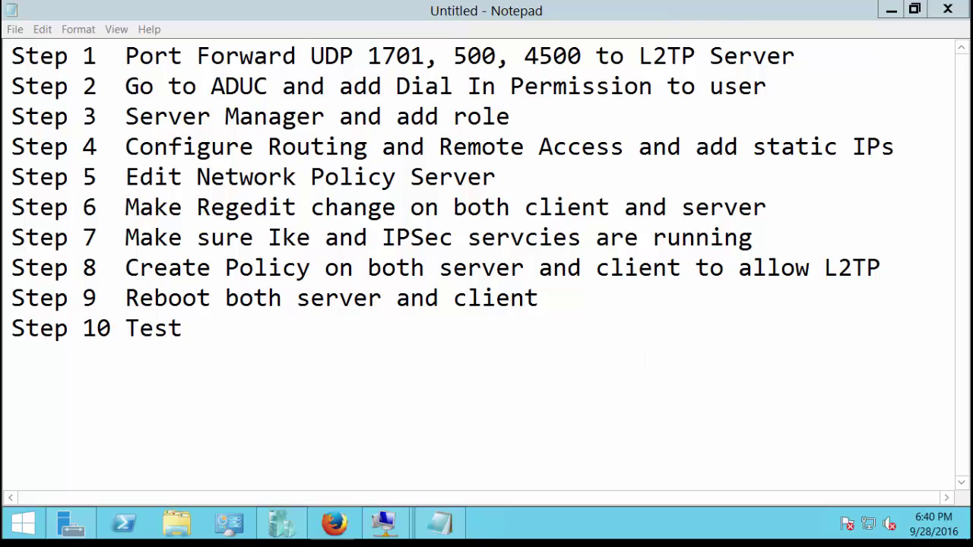
# Fix the misspelled 'servcies' in step 7 of the Notepad checklist to read 'services'.
pyautogui.click(552, 237)
pyautogui.press('BackSpace')
pyautogui.press('BackSpace')
pyautogui.write('ic')
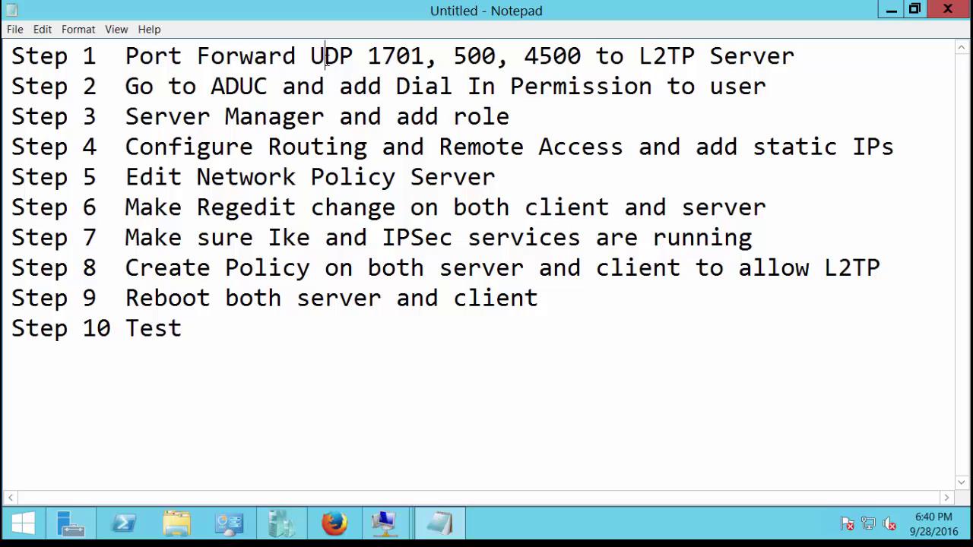
pyautogui.click(326, 57)
pyautogui.moveTo(382, 534)
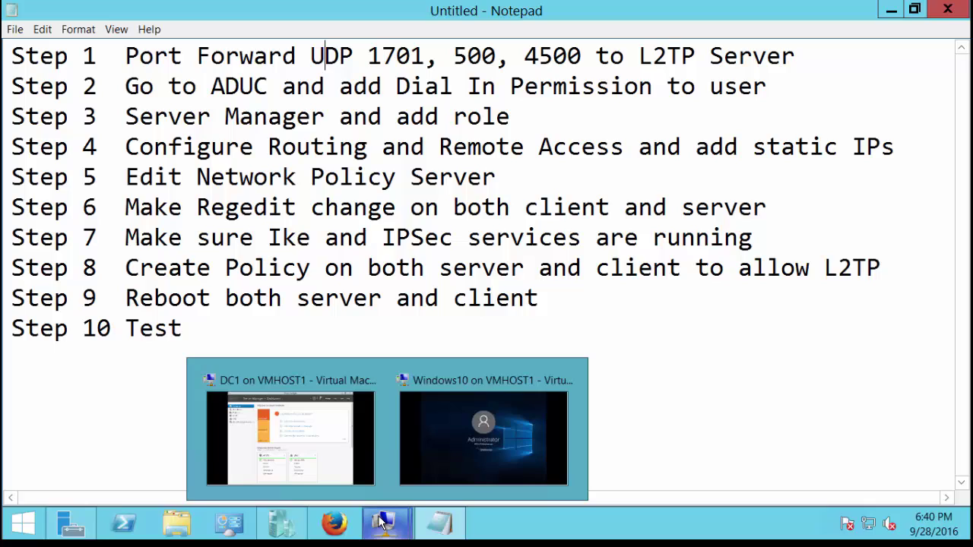
# Open the DC1 virtual machine window, unlock it and sign in with the Administrator password.
pyautogui.click(331, 443)
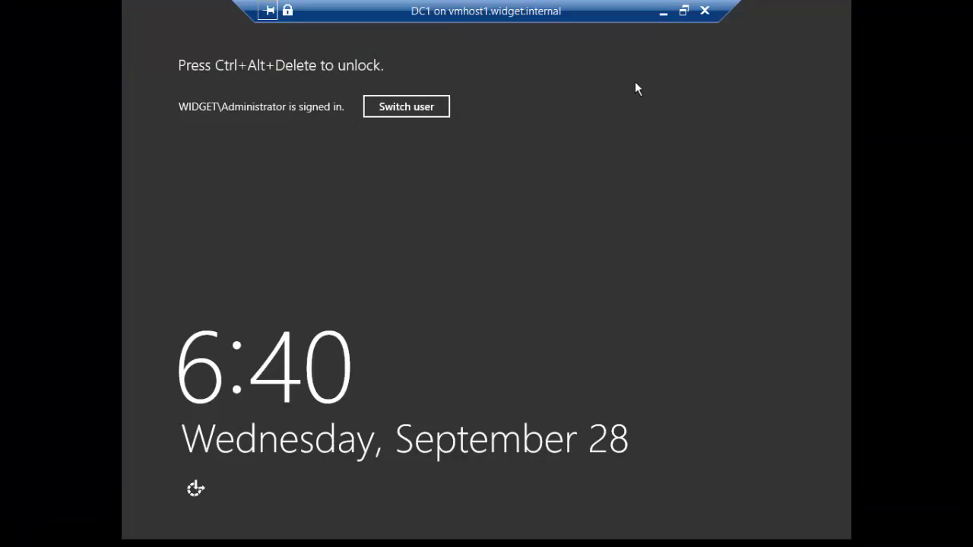
pyautogui.click(684, 11)
pyautogui.click(21, 56)
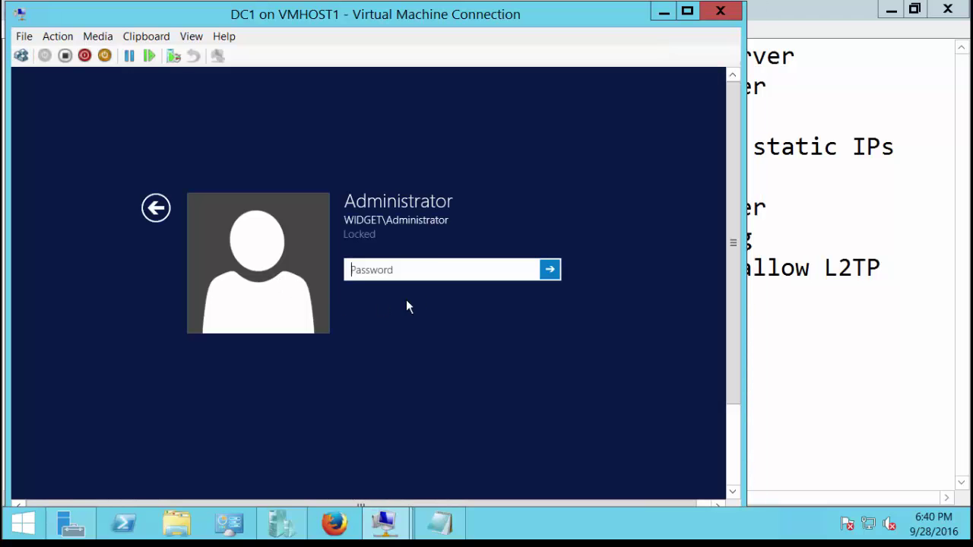
pyautogui.write('Pa$$w0rd')
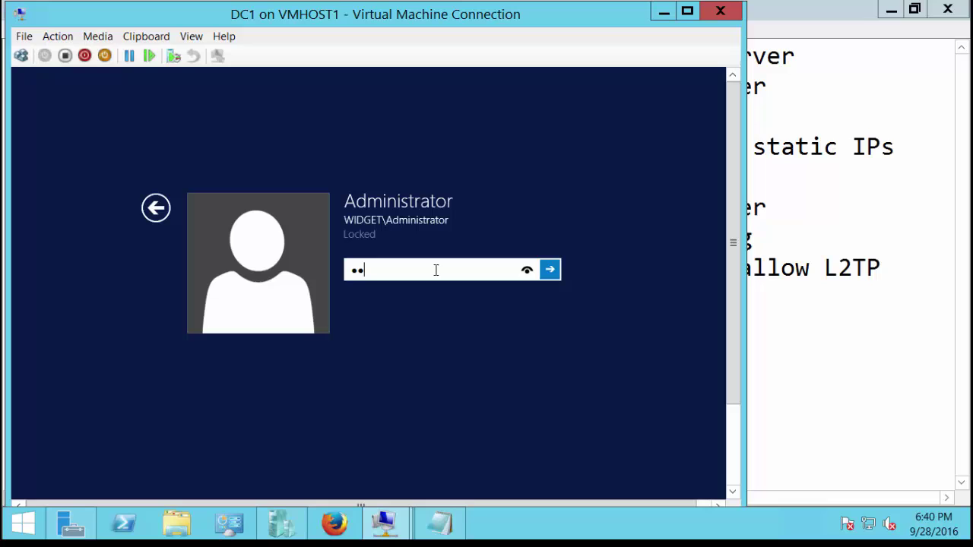
pyautogui.press('Return')
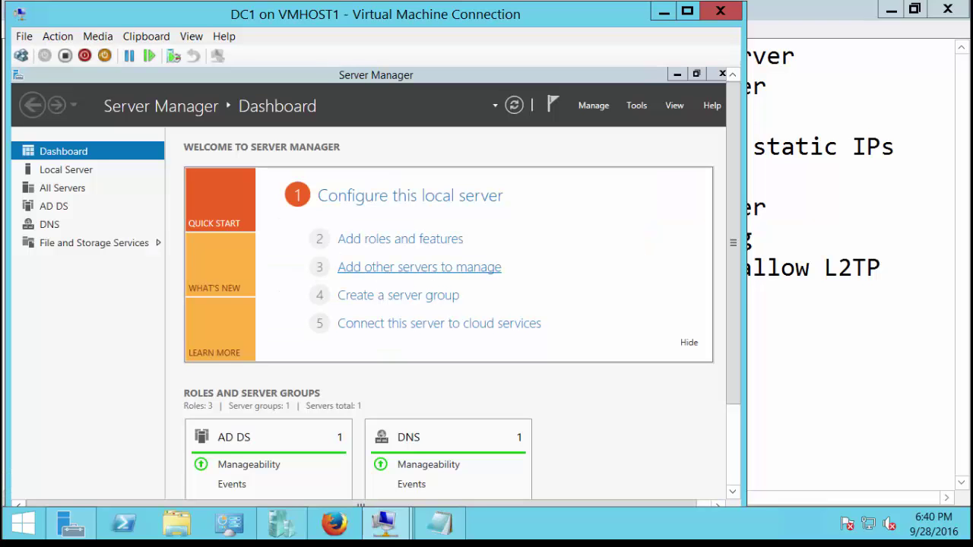
# Switch the VM connection to full screen and launch Active Directory Users and Computers.
pyautogui.click(196, 36)
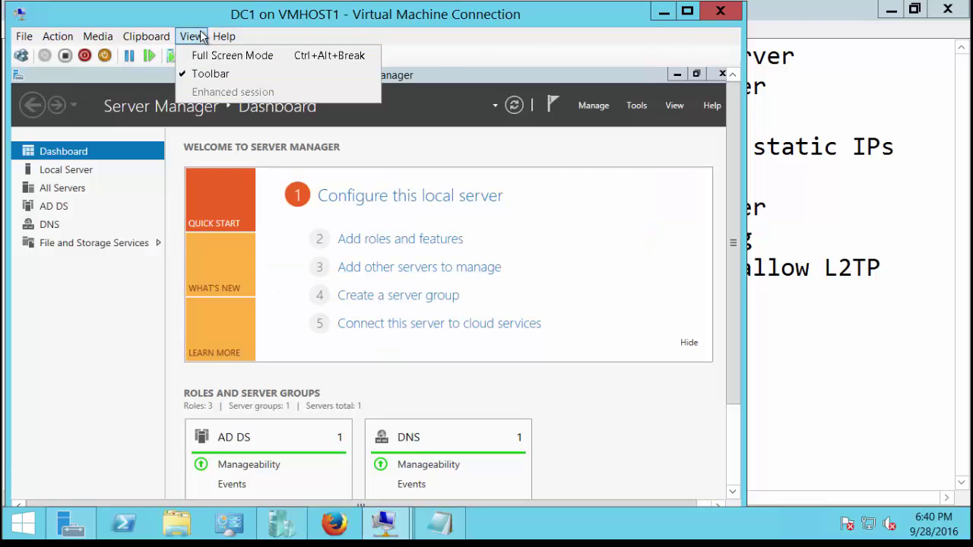
pyautogui.click(201, 57)
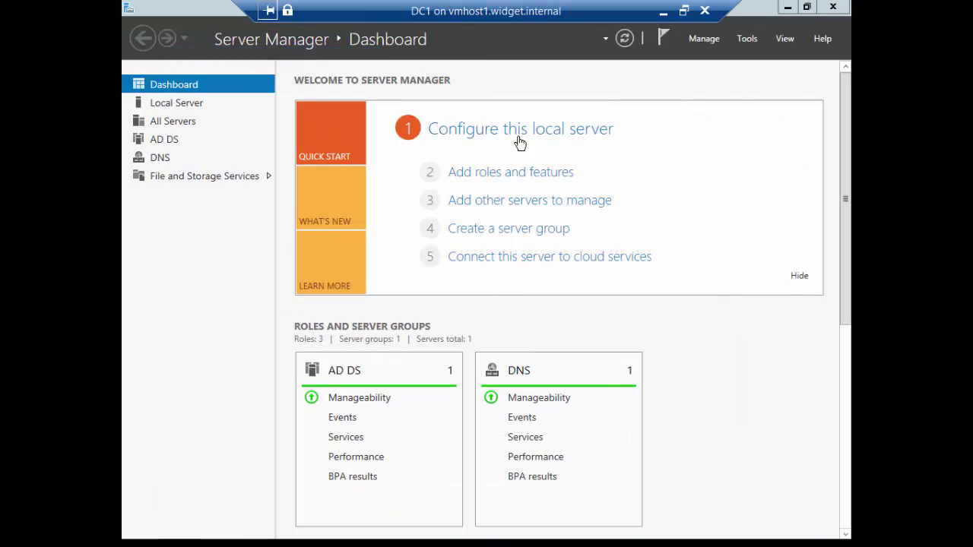
pyautogui.click(747, 40)
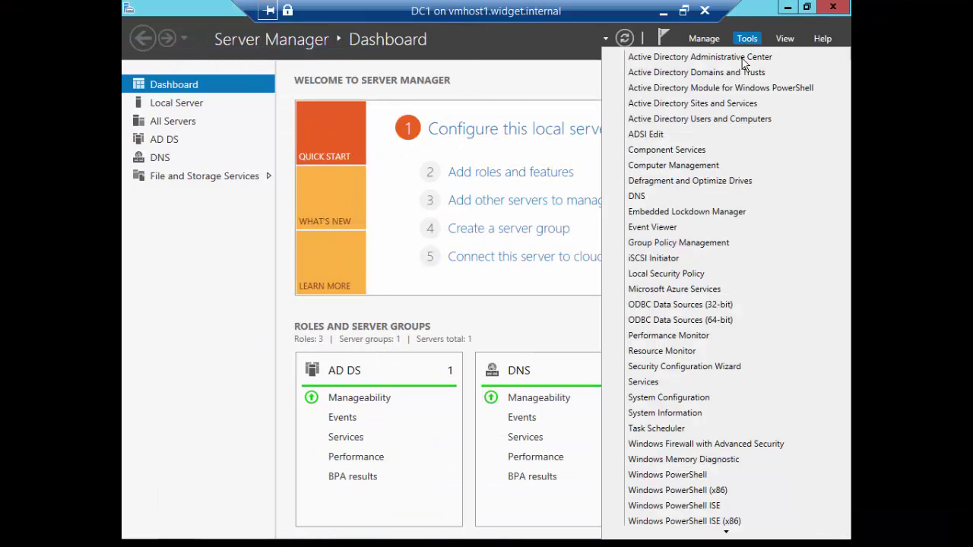
pyautogui.click(708, 120)
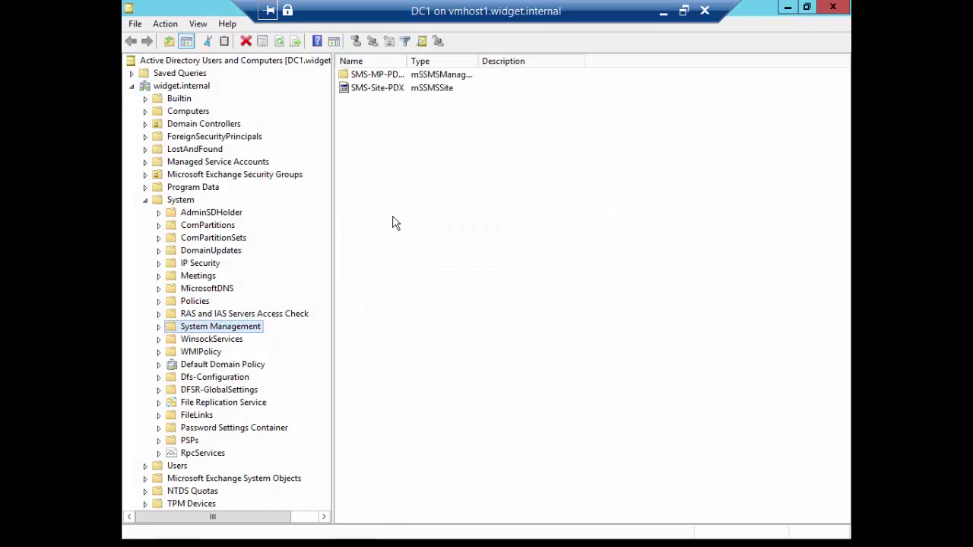
# In the Users container, set the Administrator account's Dial-in network access permission to Allow access.
pyautogui.hscroll(1, 256, 380)
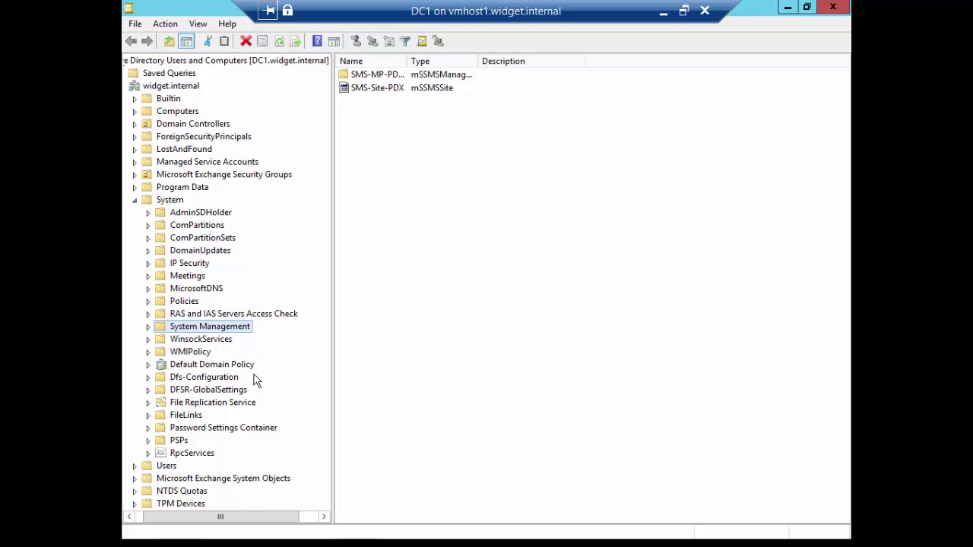
pyautogui.hscroll(-1, 220, 433)
pyautogui.click(175, 464)
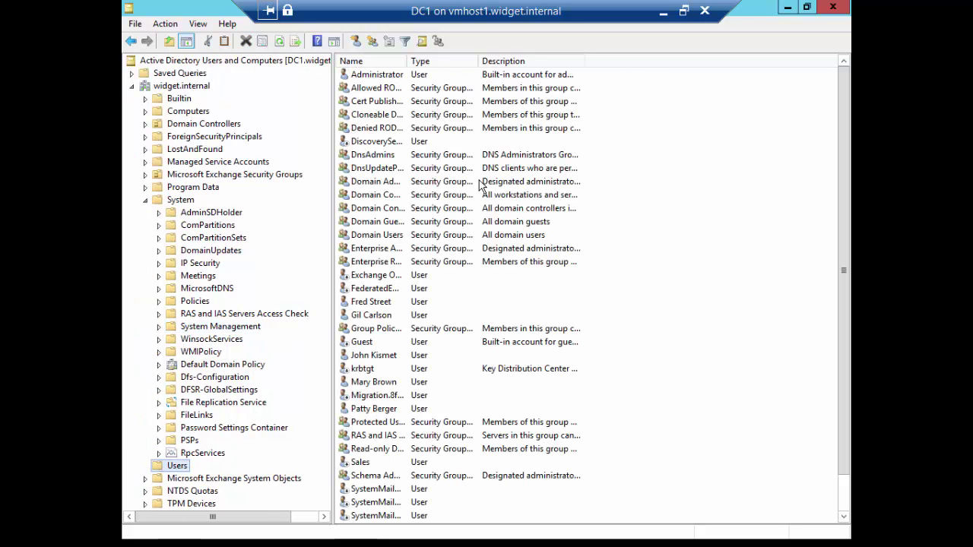
pyautogui.doubleClick(390, 73)
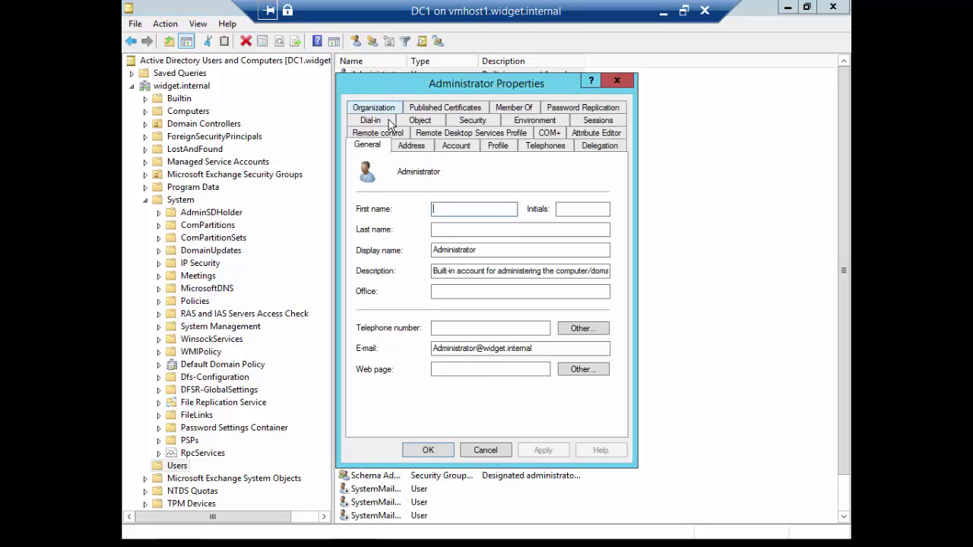
pyautogui.click(372, 121)
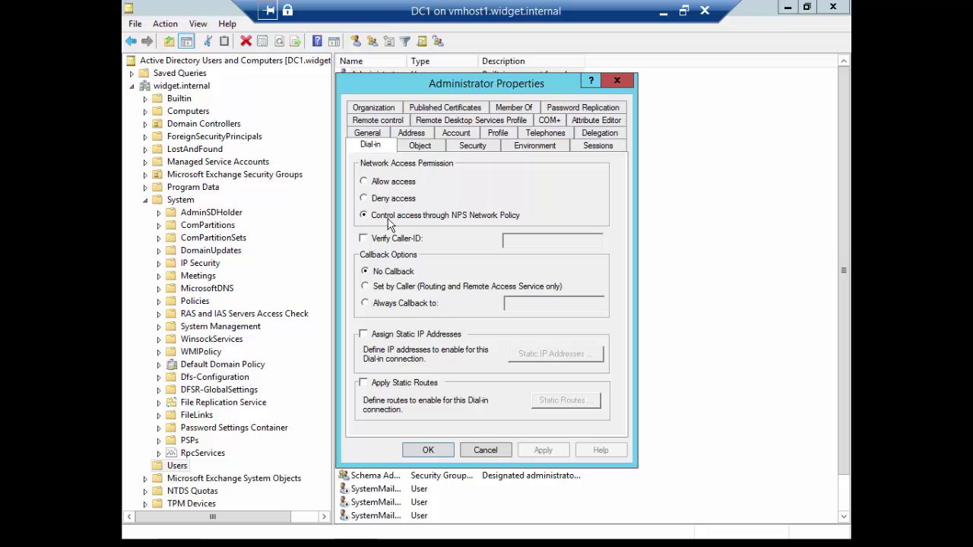
pyautogui.click(393, 184)
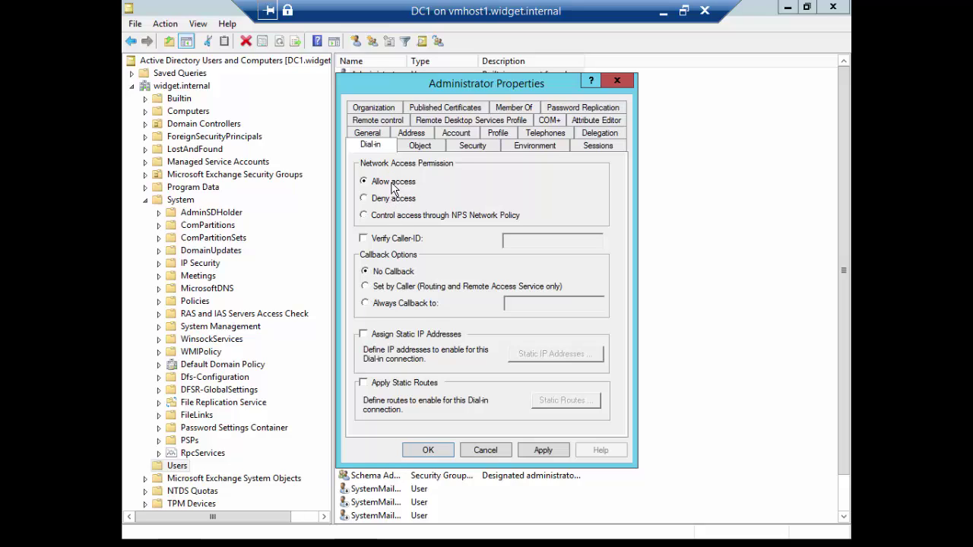
pyautogui.click(430, 450)
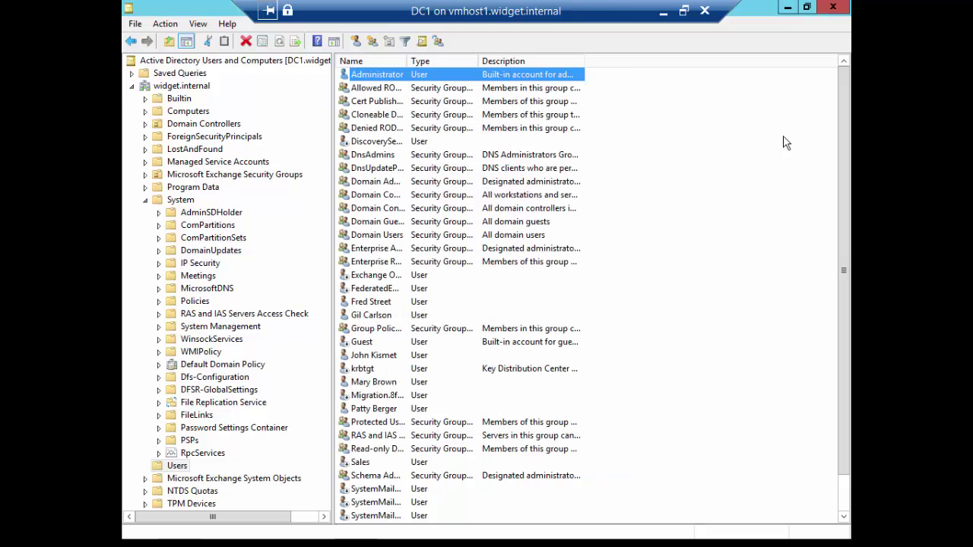
# Start a role-based Add Roles and Features install on DC1 and select the Remote Access role.
pyautogui.click(787, 7)
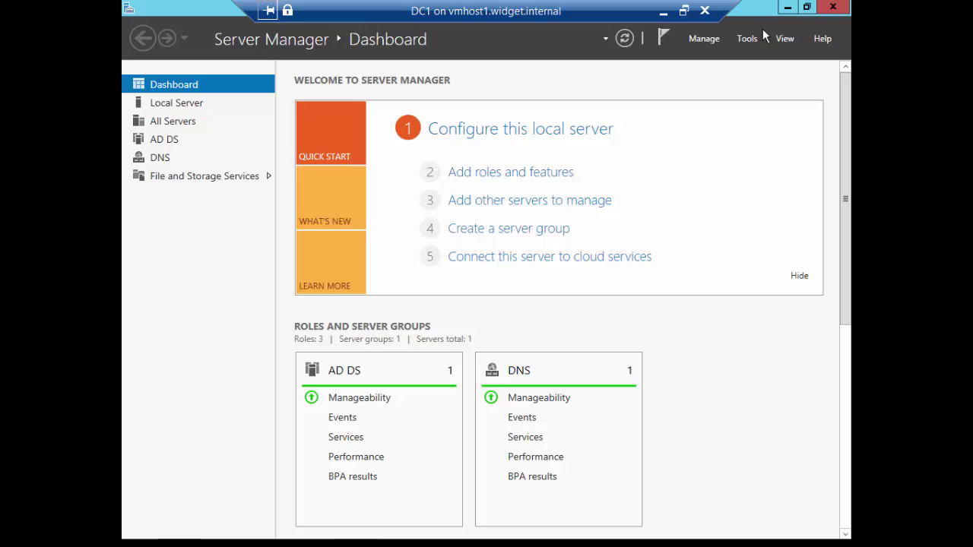
pyautogui.click(524, 175)
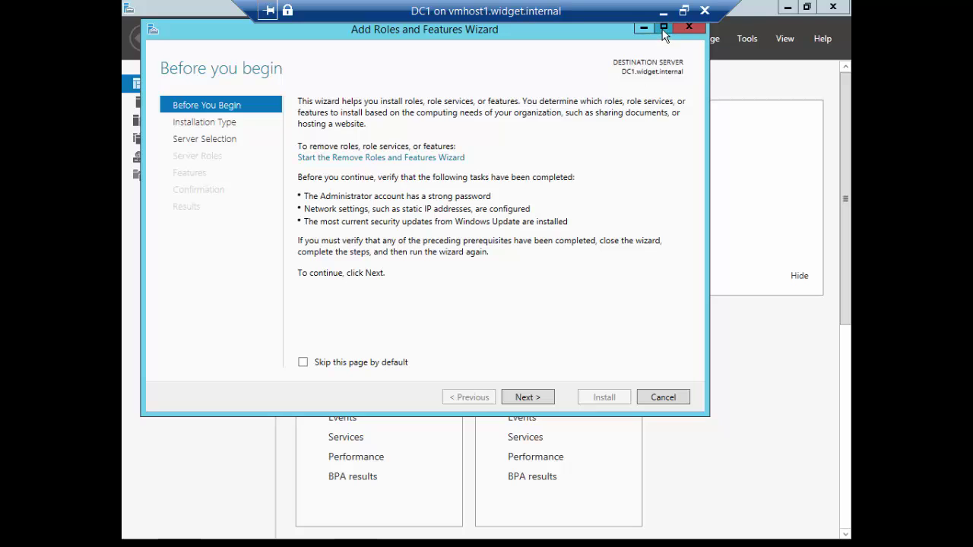
pyautogui.click(663, 28)
pyautogui.click(674, 526)
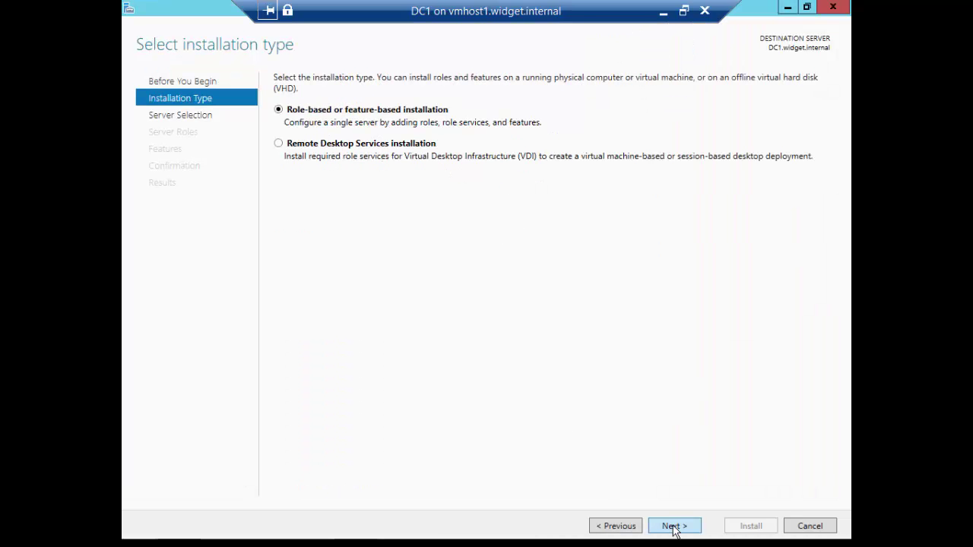
pyautogui.click(674, 526)
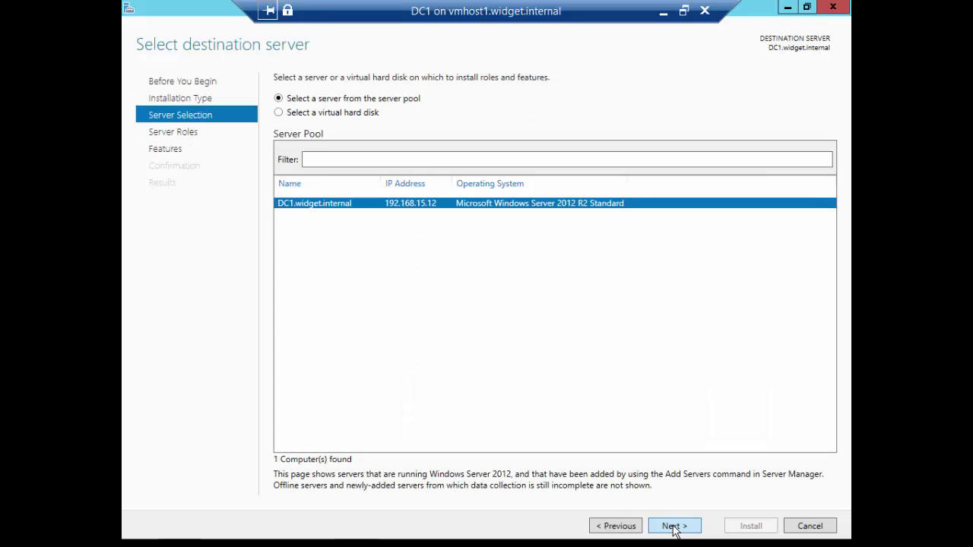
pyautogui.click(674, 526)
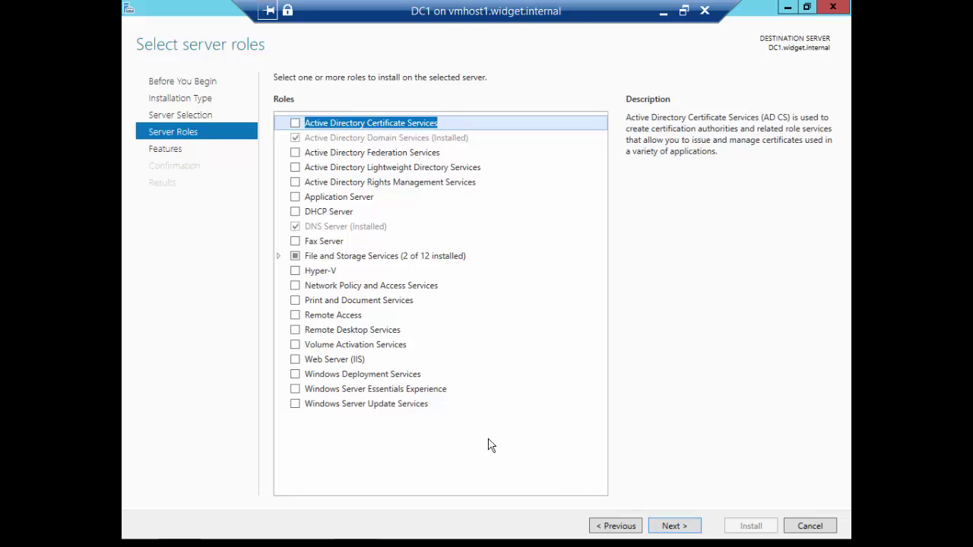
pyautogui.click(295, 315)
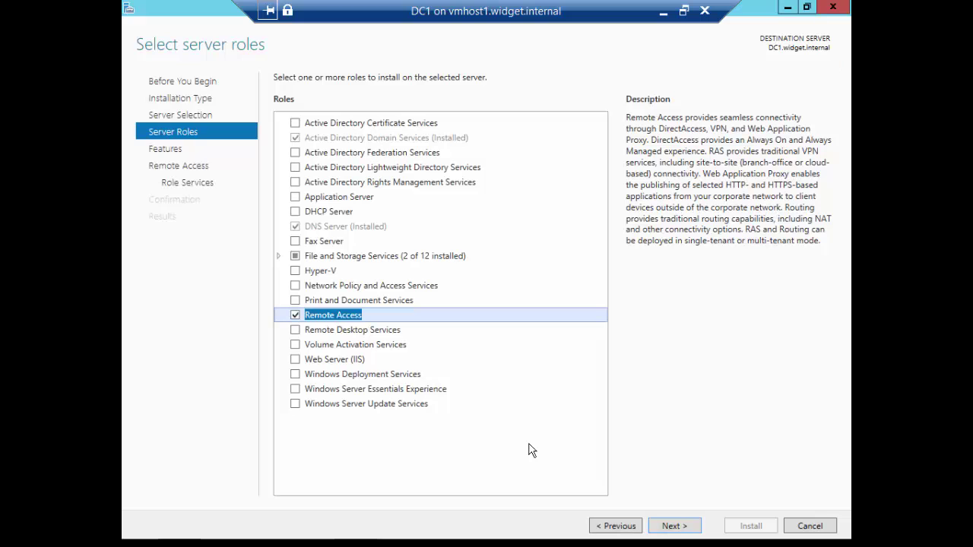
pyautogui.click(661, 528)
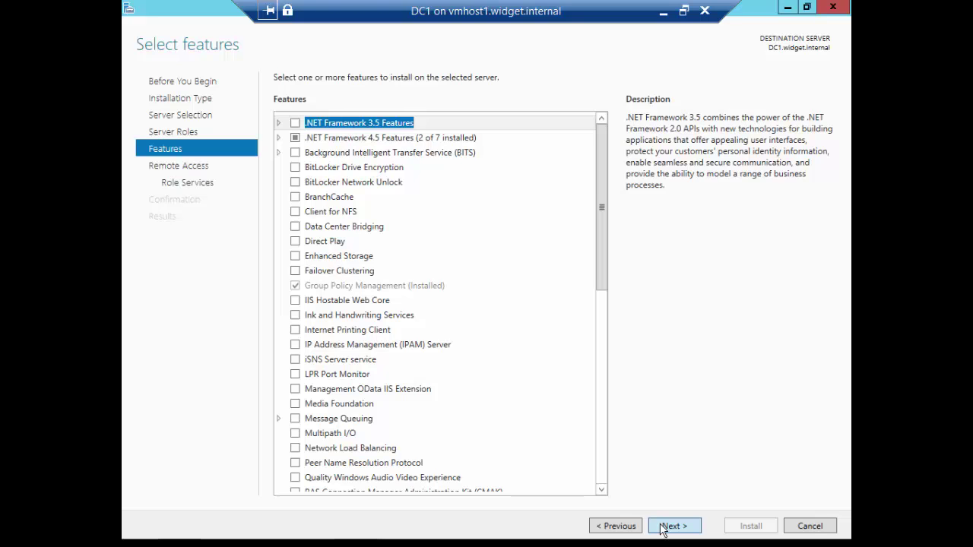
# Add the DirectAccess and VPN (RAS) role service with its required features, keep IIS defaults, and install.
pyautogui.click(661, 527)
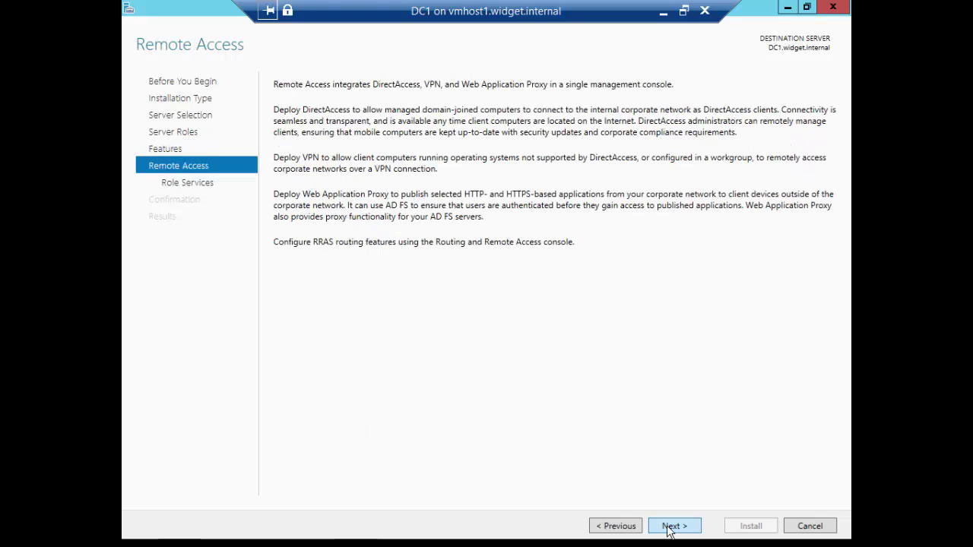
pyautogui.click(669, 527)
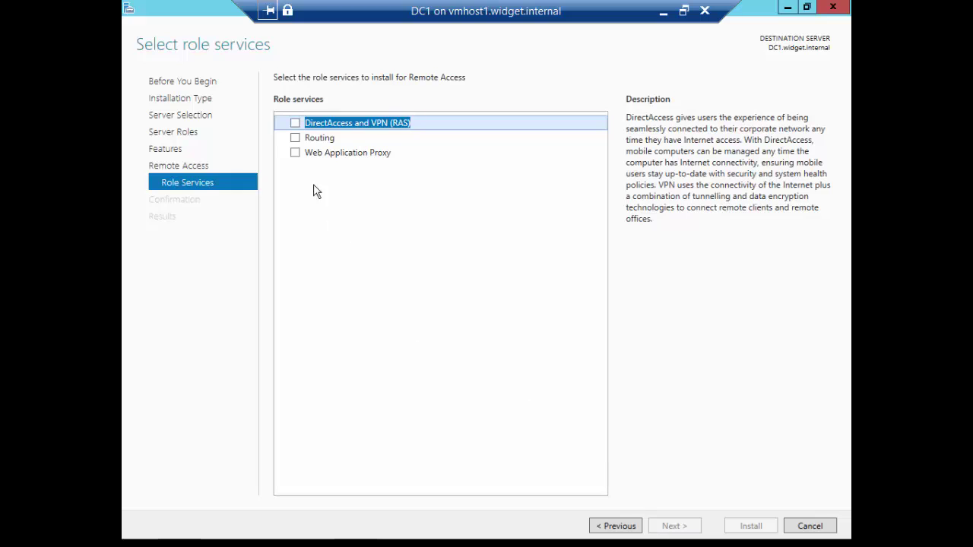
pyautogui.click(294, 123)
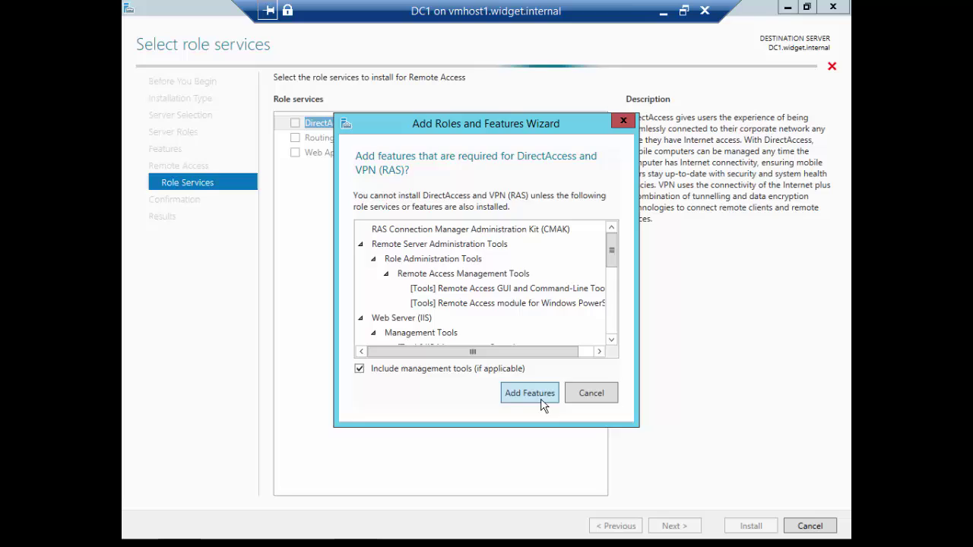
pyautogui.click(541, 403)
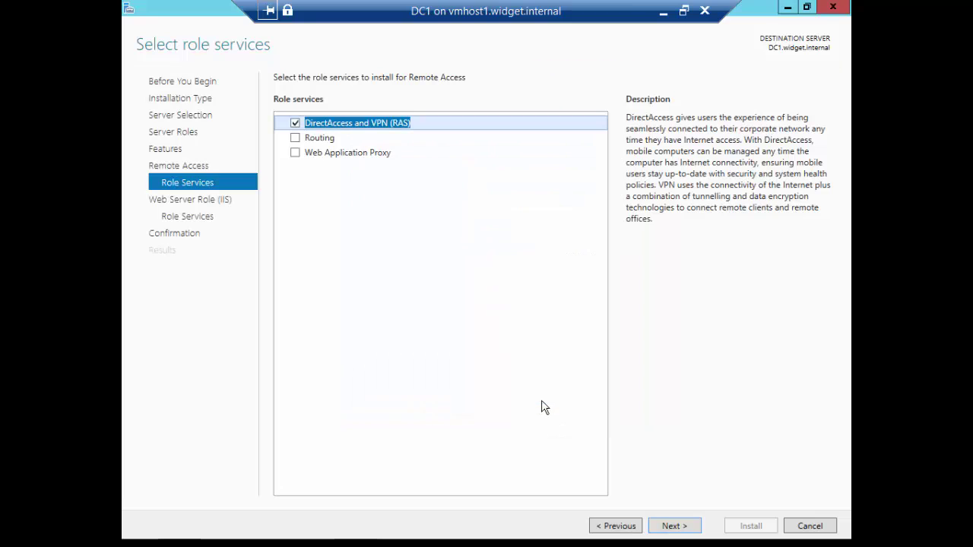
pyautogui.click(673, 530)
pyautogui.click(673, 529)
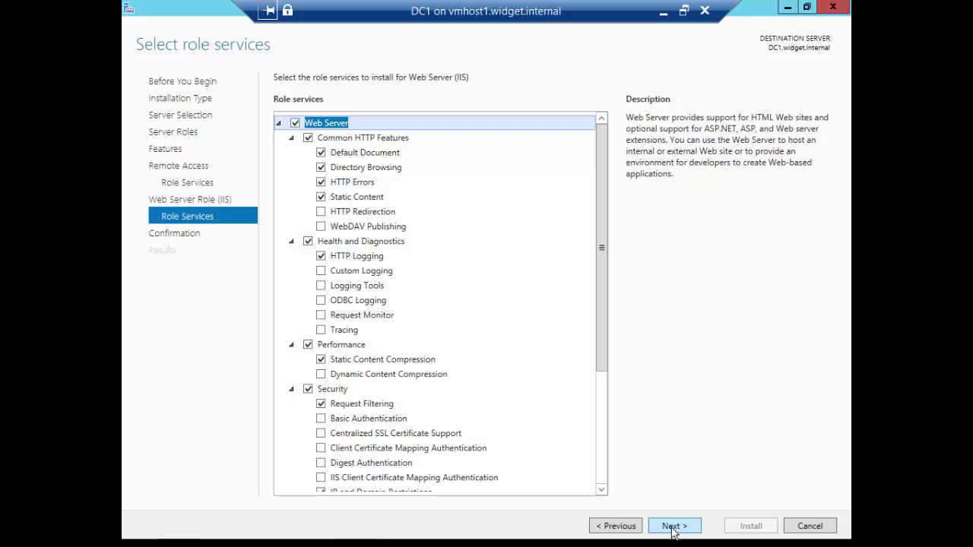
pyautogui.click(673, 528)
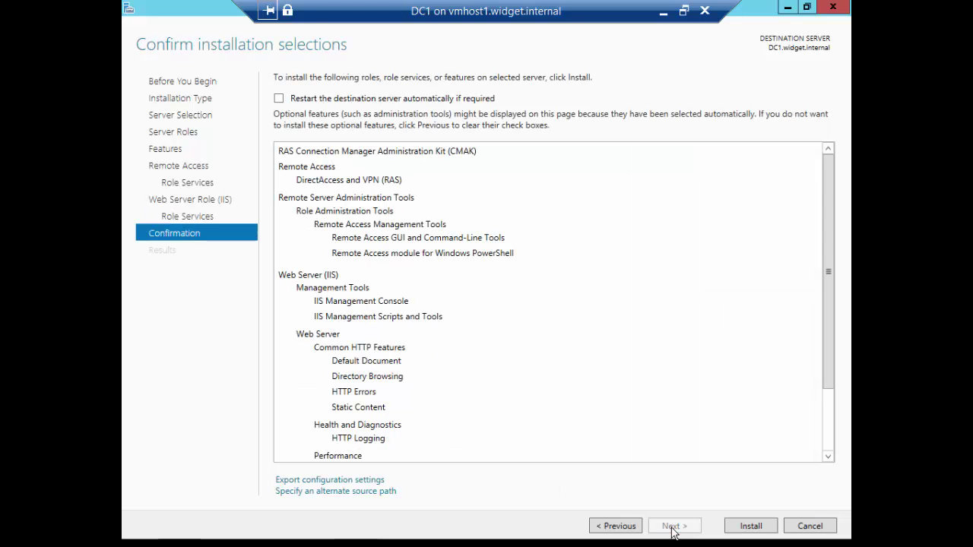
pyautogui.click(742, 525)
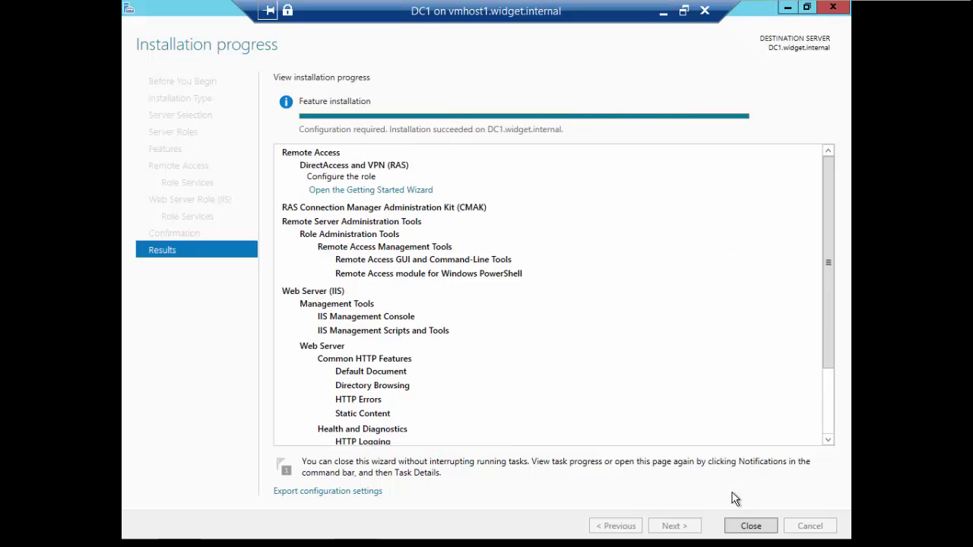
# Close the installation wizard, open Routing and Remote Access maximized, and start Configure and Enable on DC1.
pyautogui.click(749, 526)
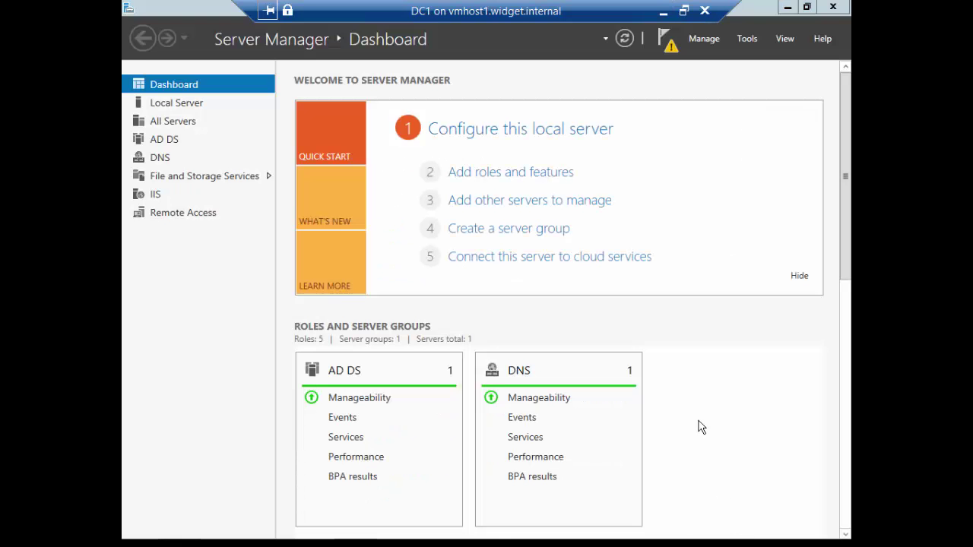
pyautogui.click(747, 39)
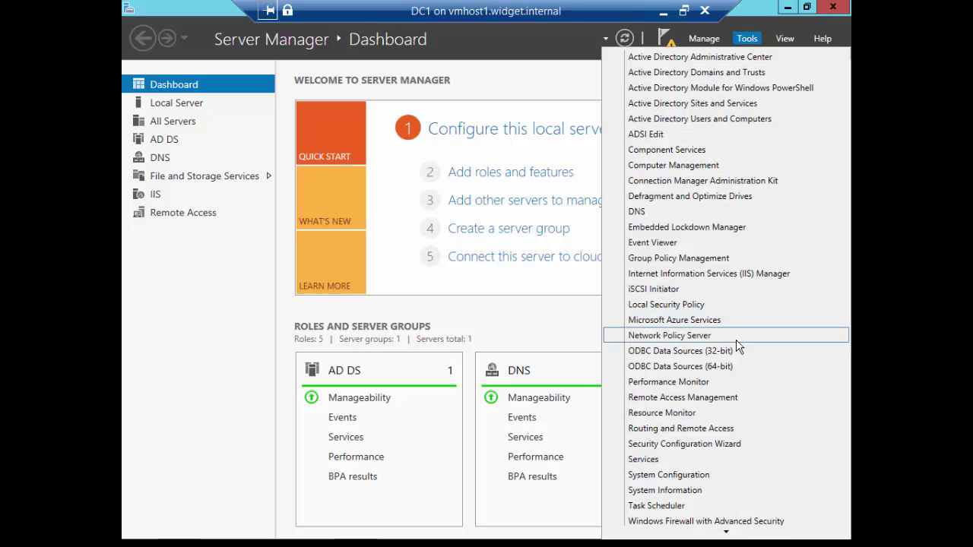
pyautogui.click(728, 431)
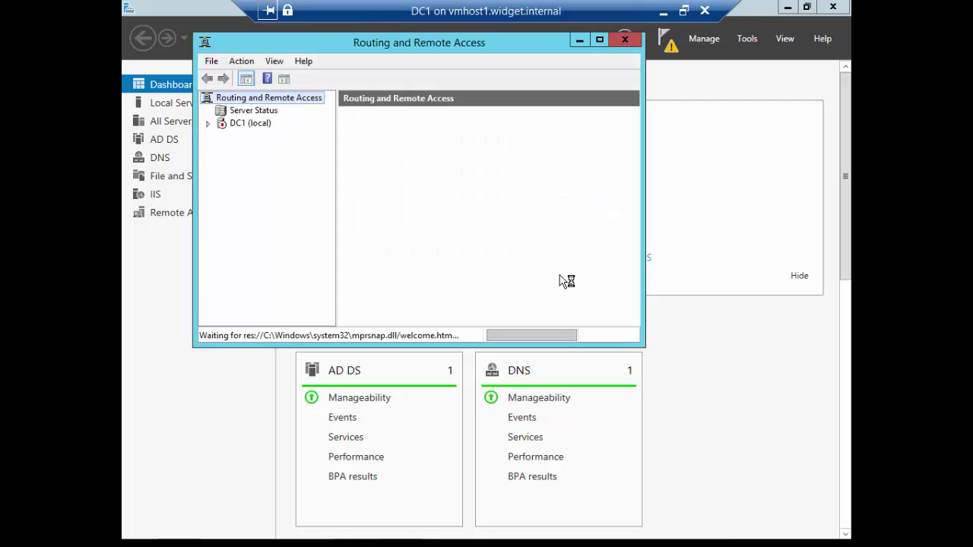
pyautogui.doubleClick(473, 48)
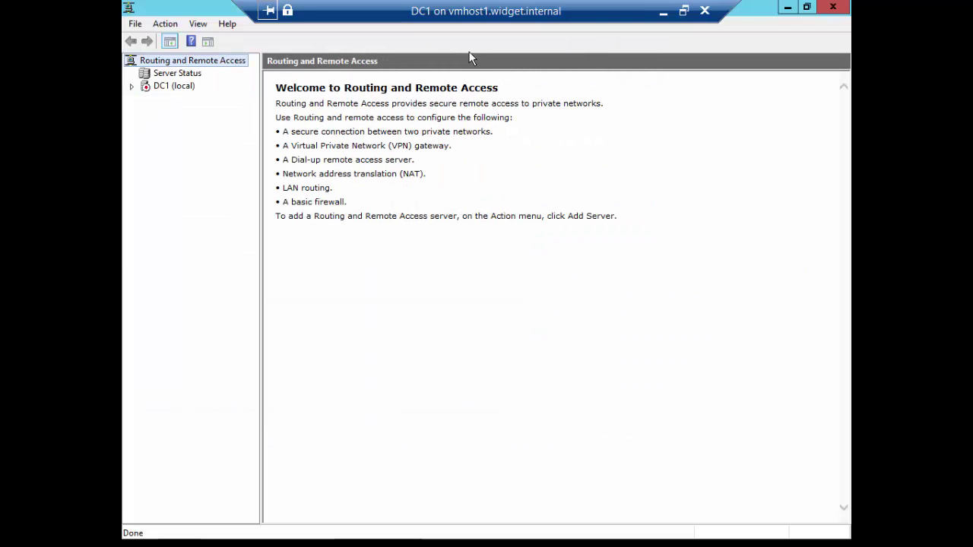
pyautogui.rightClick(157, 89)
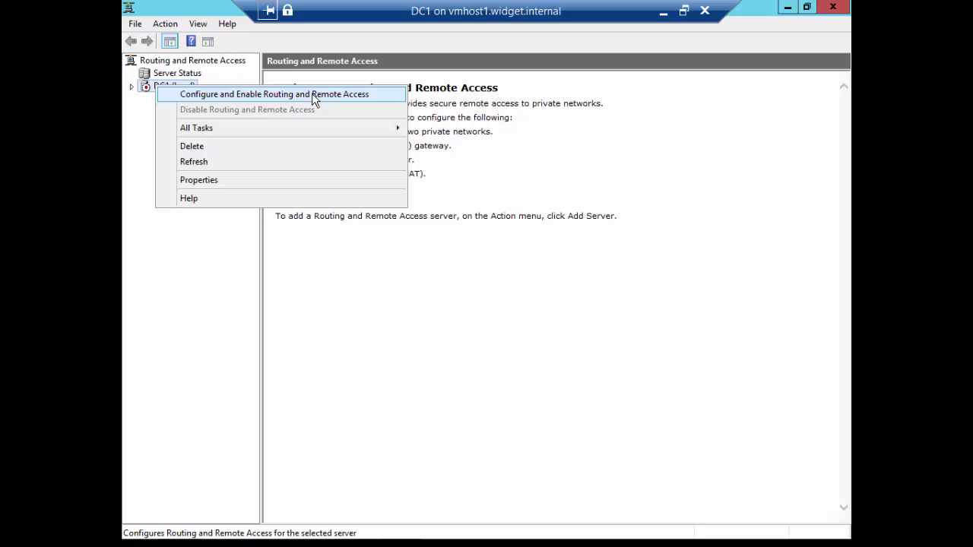
pyautogui.click(384, 99)
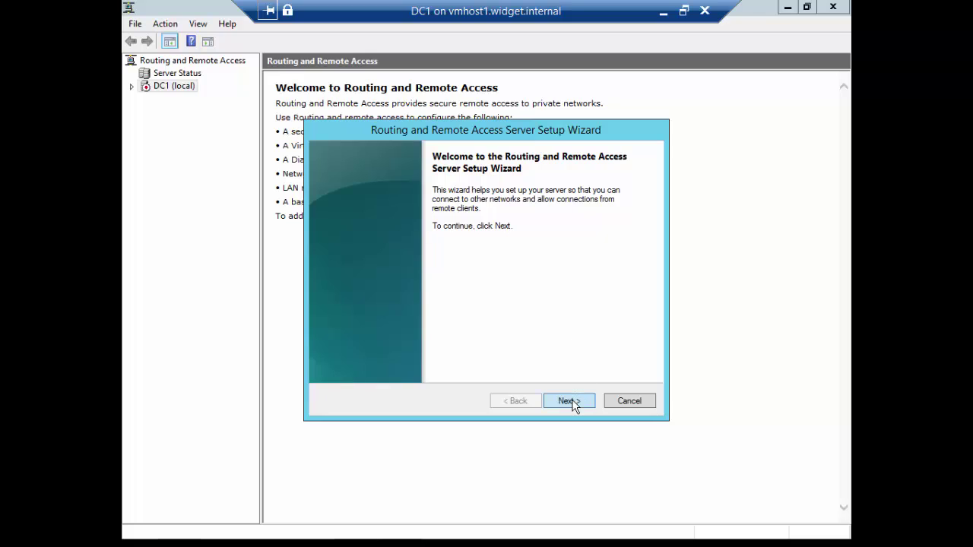
# Choose a custom configuration with VPN access, finish the wizard, and start the service.
pyautogui.click(569, 401)
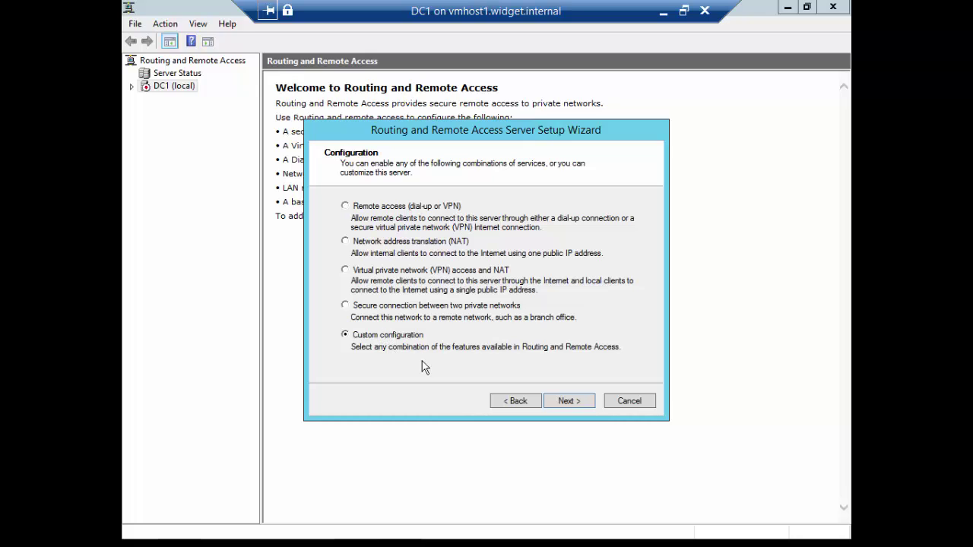
pyautogui.click(570, 401)
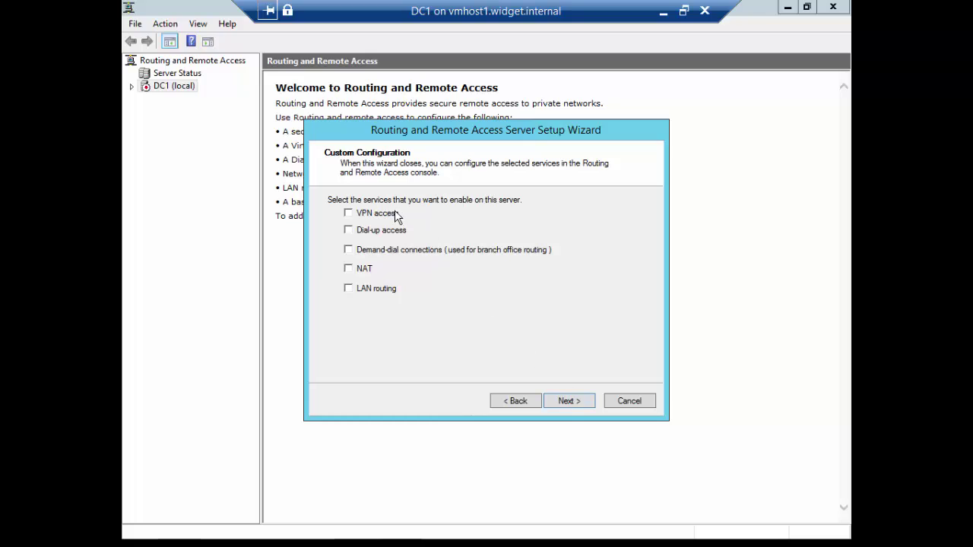
pyautogui.click(400, 214)
pyautogui.click(571, 400)
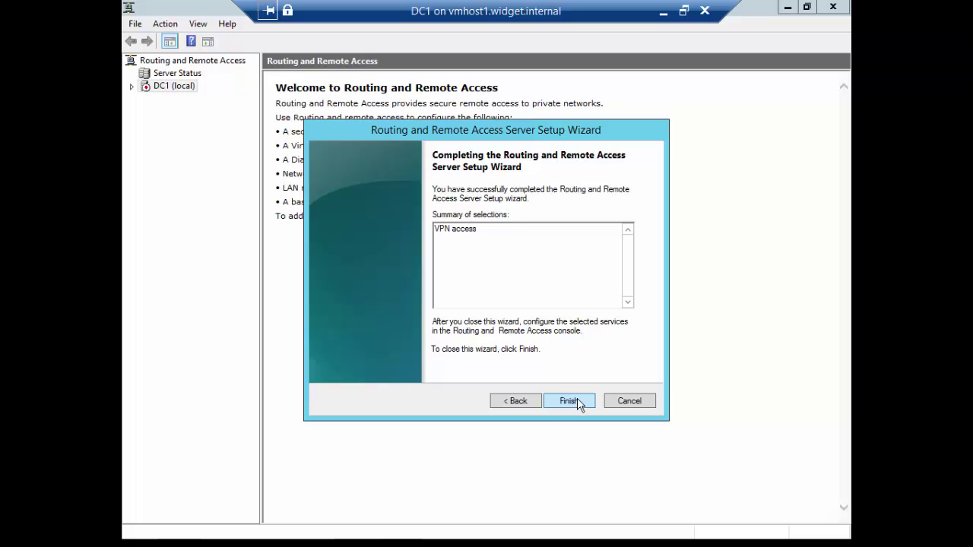
pyautogui.click(571, 401)
pyautogui.click(493, 310)
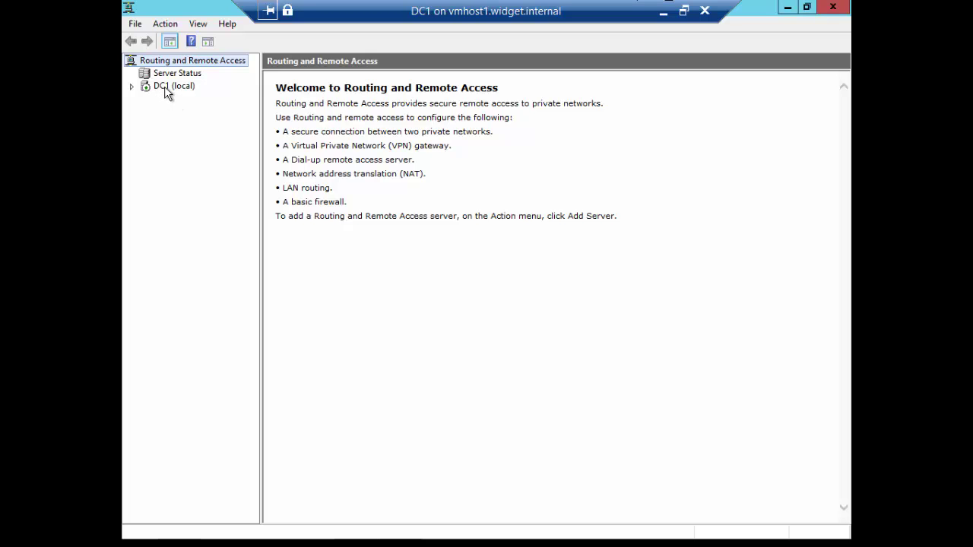
pyautogui.click(169, 86)
pyautogui.rightClick(170, 87)
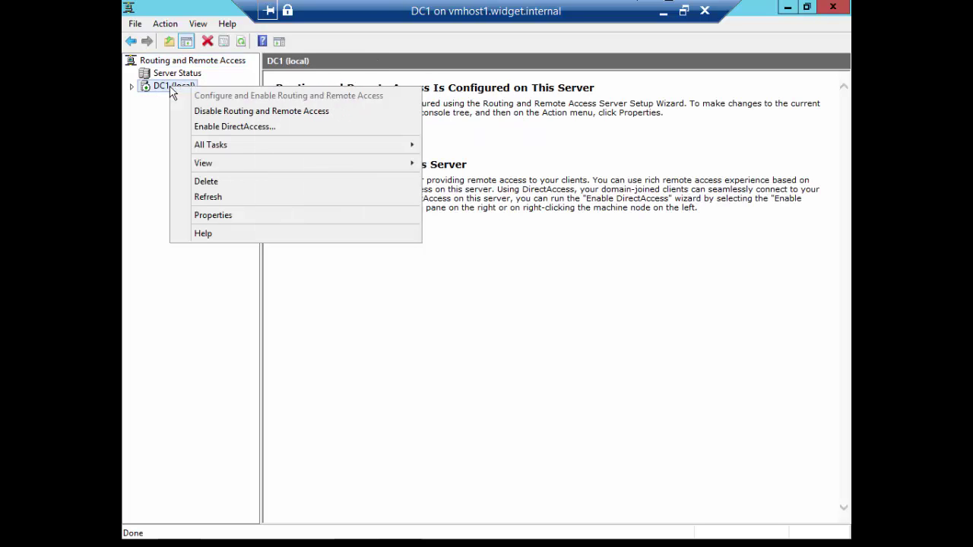
# On DC1's Security properties, allow a custom L2TP/IKEv2 IPsec policy and enter the preshared key.
pyautogui.click(263, 215)
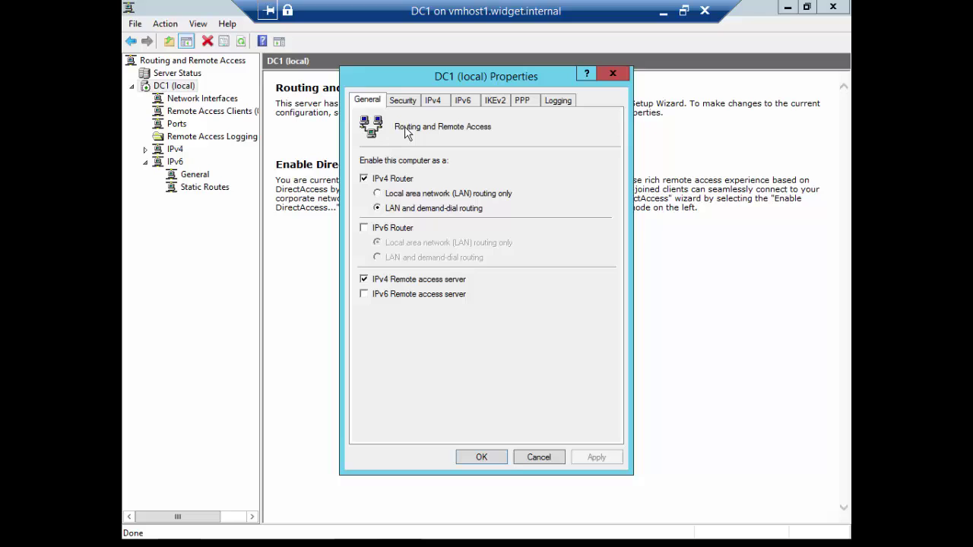
pyautogui.click(408, 106)
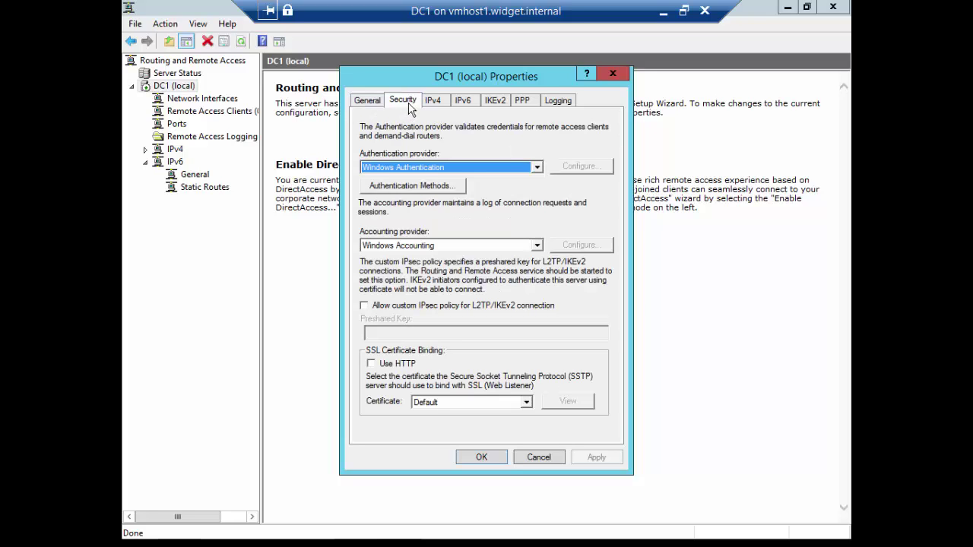
pyautogui.click(365, 307)
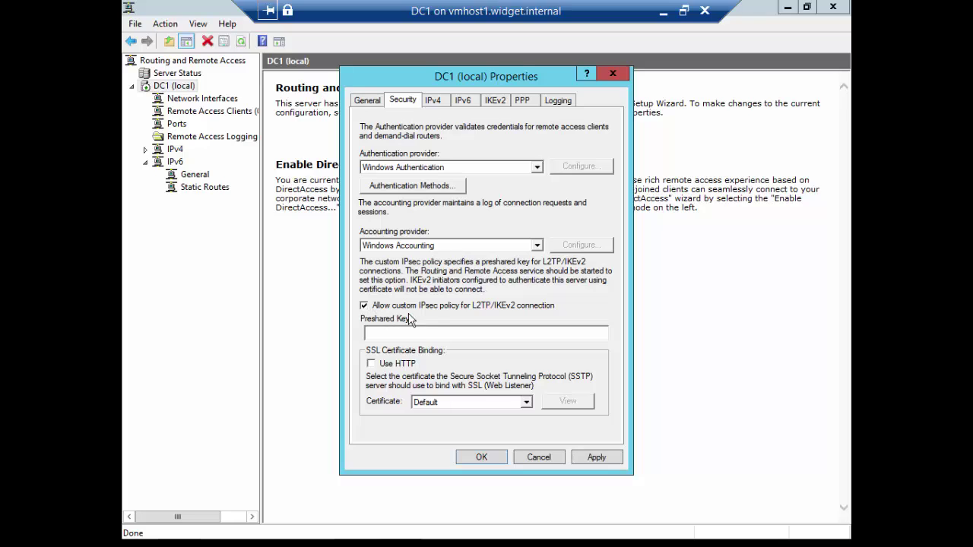
pyautogui.click(439, 334)
pyautogui.write('Passw0rd')
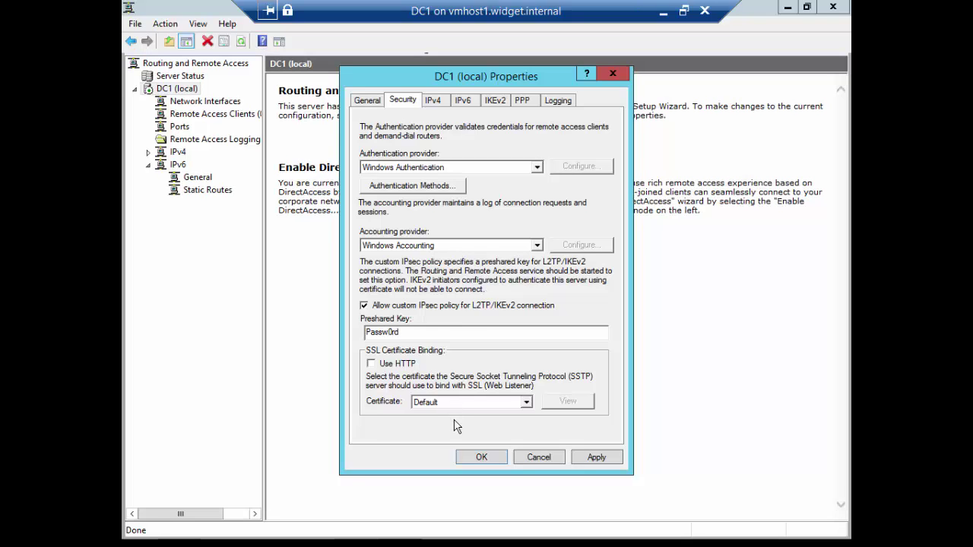
pyautogui.click(439, 187)
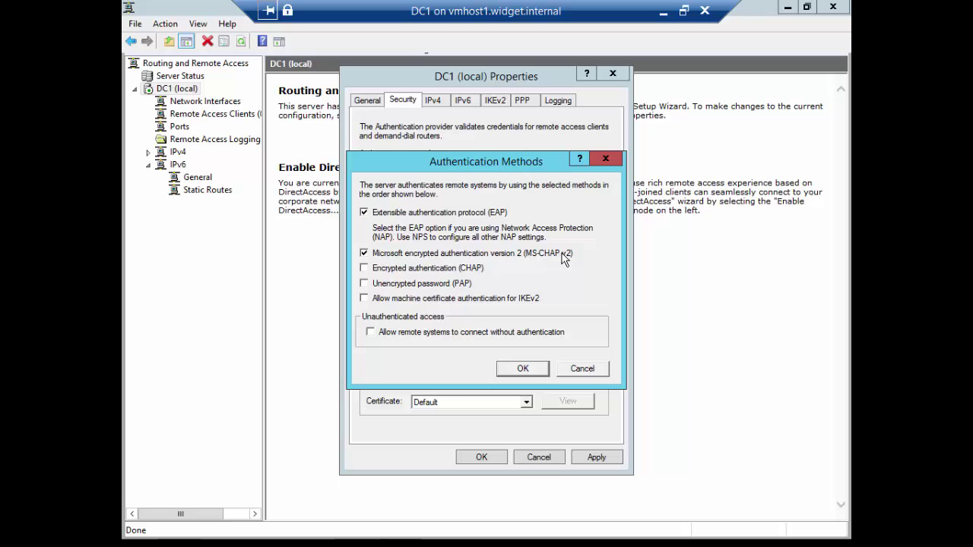
pyautogui.click(523, 369)
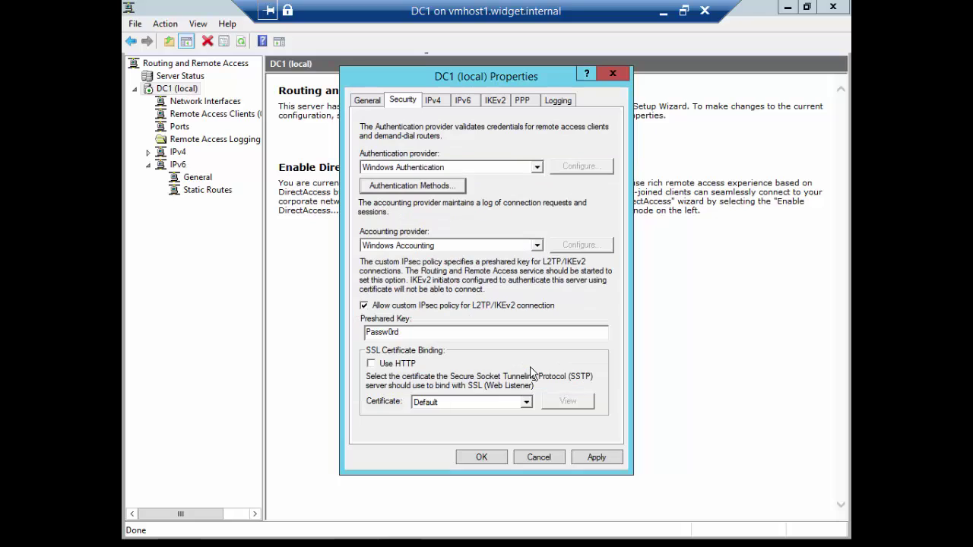
# Add a static IPv4 pool 192.168.15.220–192.168.15.221 and apply, accepting the restart warning.
pyautogui.click(436, 104)
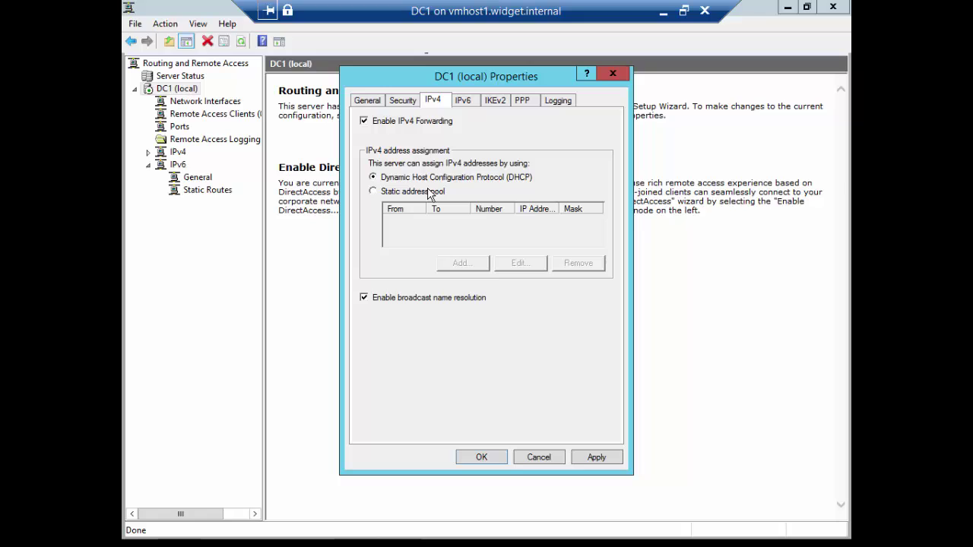
pyautogui.click(429, 193)
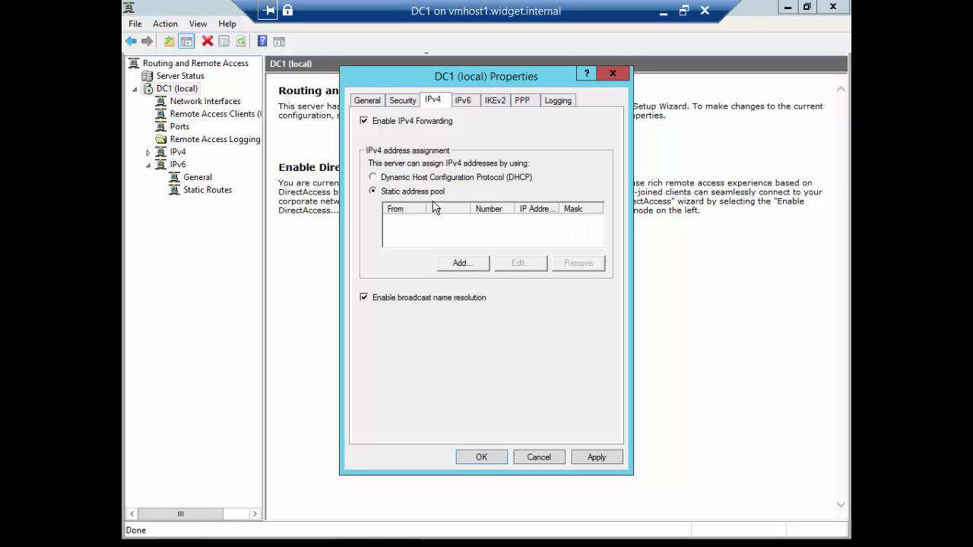
pyautogui.click(459, 264)
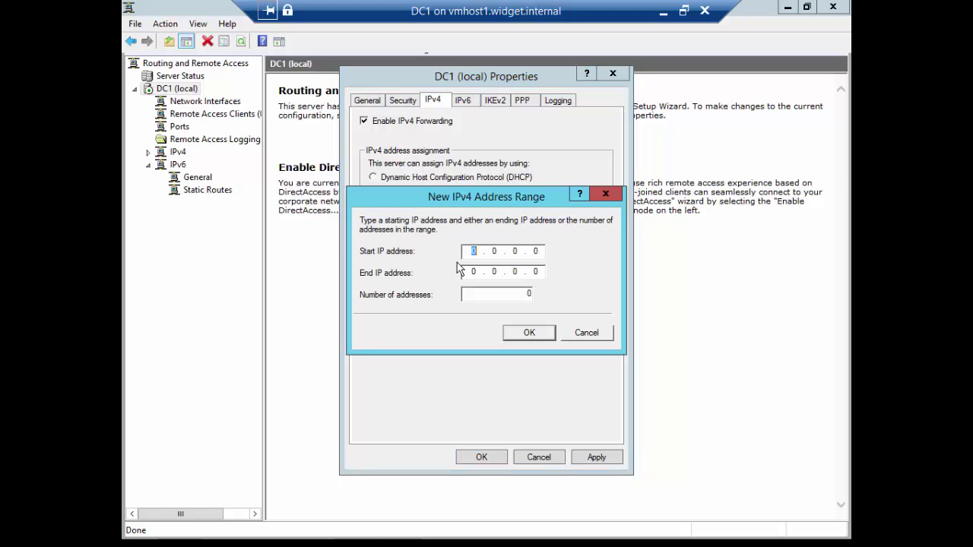
pyautogui.write('192.168.15.220')
pyautogui.press('Tab')
pyautogui.write('192 . 168 . 02')
pyautogui.press('BackSpace')
pyautogui.press('BackSpace')
pyautogui.write('15.221')
pyautogui.click(526, 335)
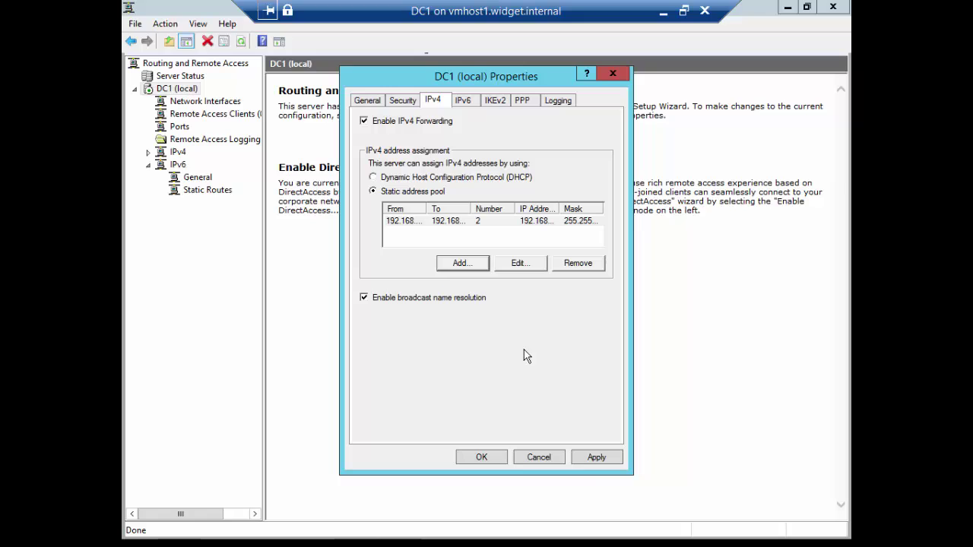
pyautogui.click(597, 457)
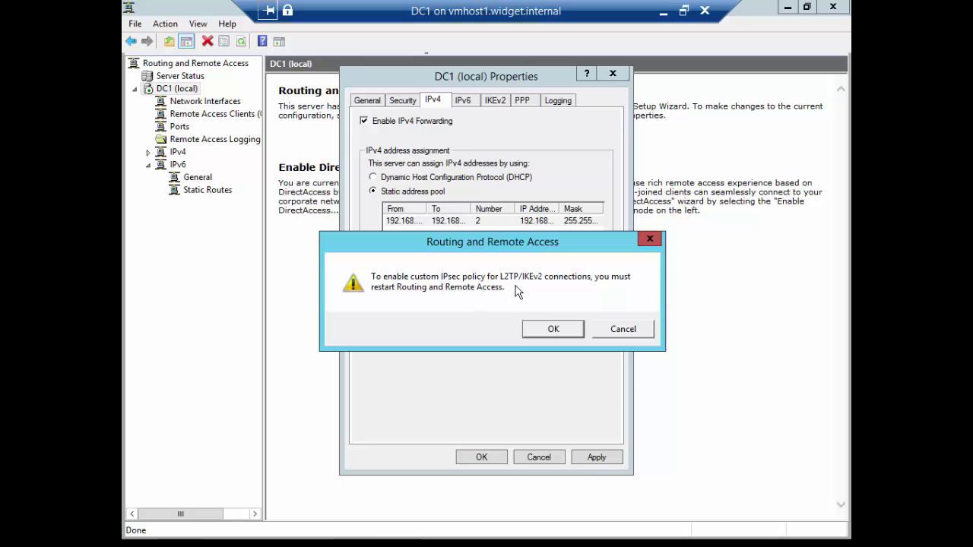
pyautogui.click(547, 329)
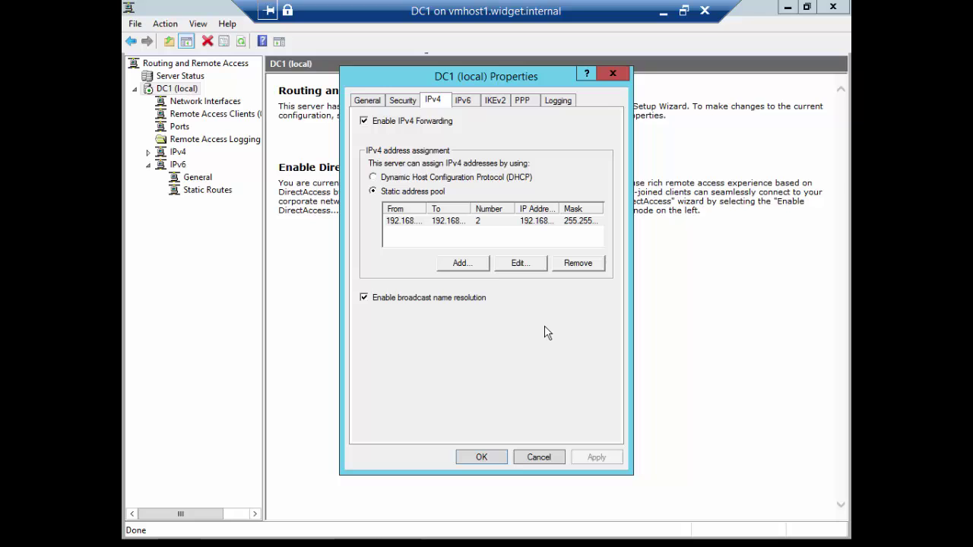
# Close DC1 properties, restart Routing and Remote Access, and show Remote Access Logging & Policies with a wider tree.
pyautogui.click(482, 458)
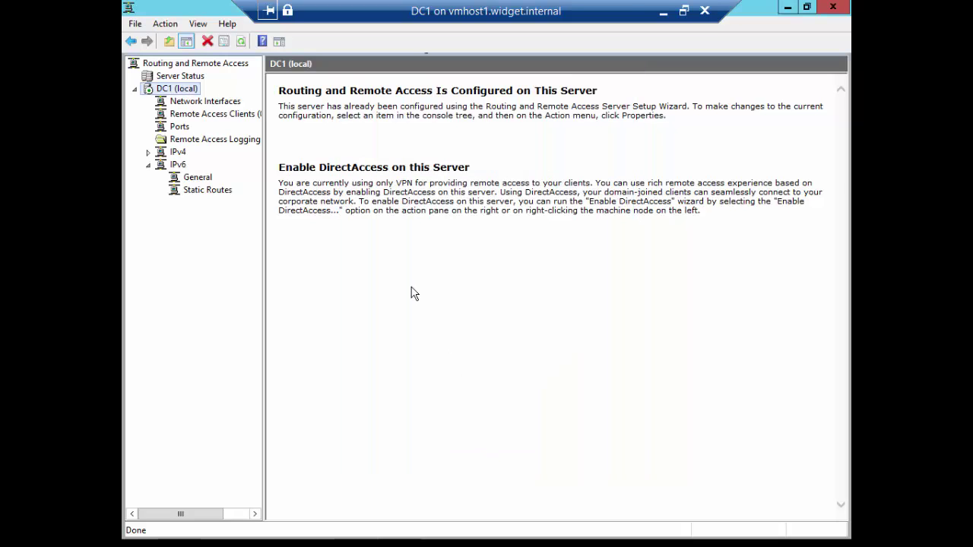
pyautogui.rightClick(181, 90)
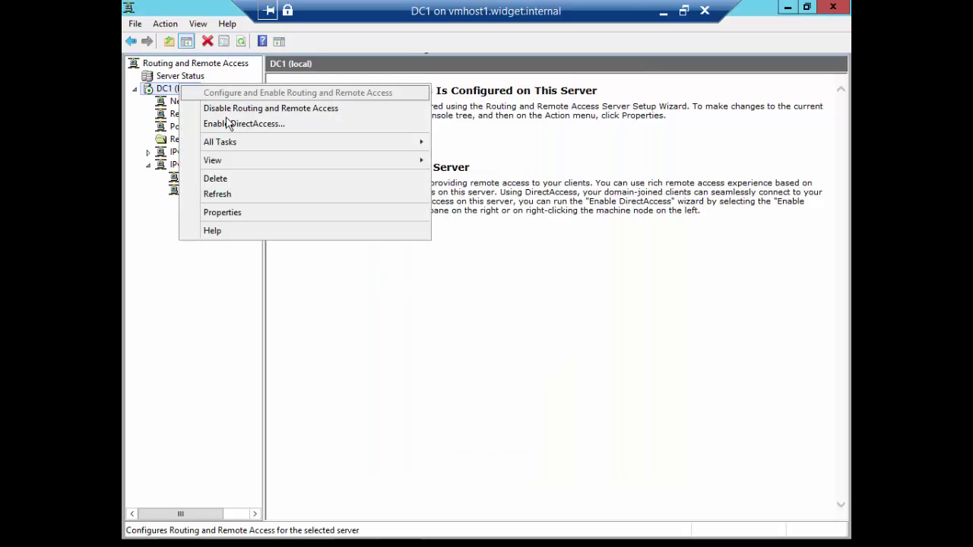
pyautogui.moveTo(260, 144)
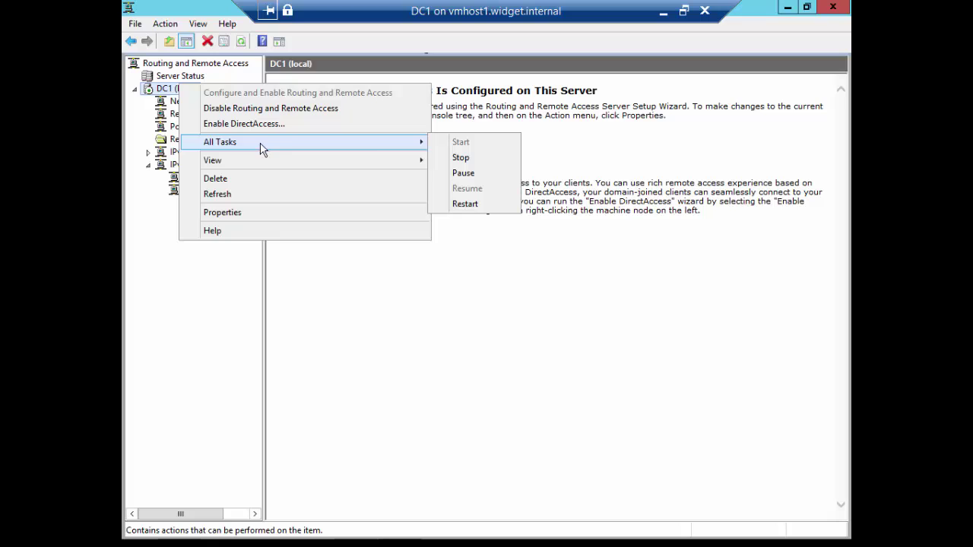
pyautogui.click(470, 206)
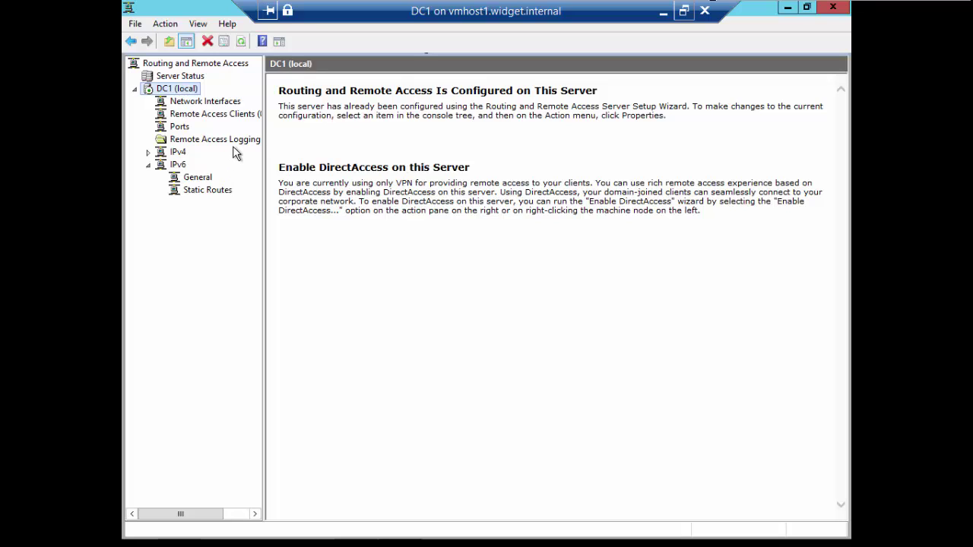
pyautogui.click(239, 142)
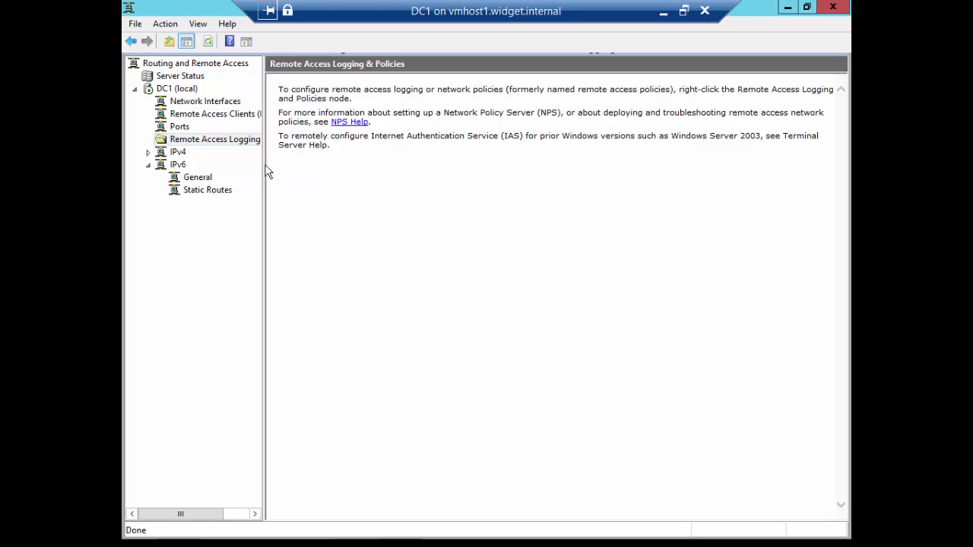
pyautogui.moveTo(263, 167); pyautogui.dragTo(357, 169)
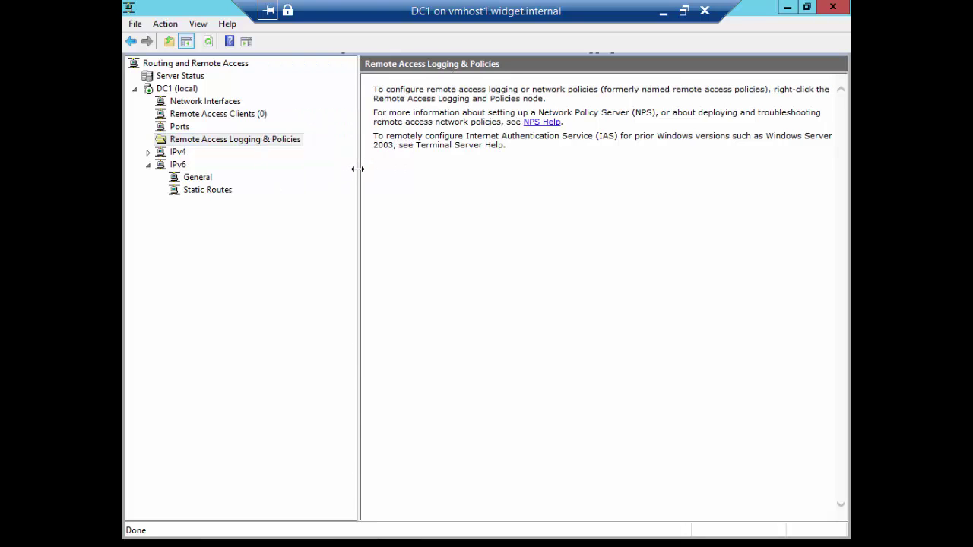
# Launch Network Policy Server and set the Routing and Remote Access server policy to Grant access.
pyautogui.rightClick(287, 140)
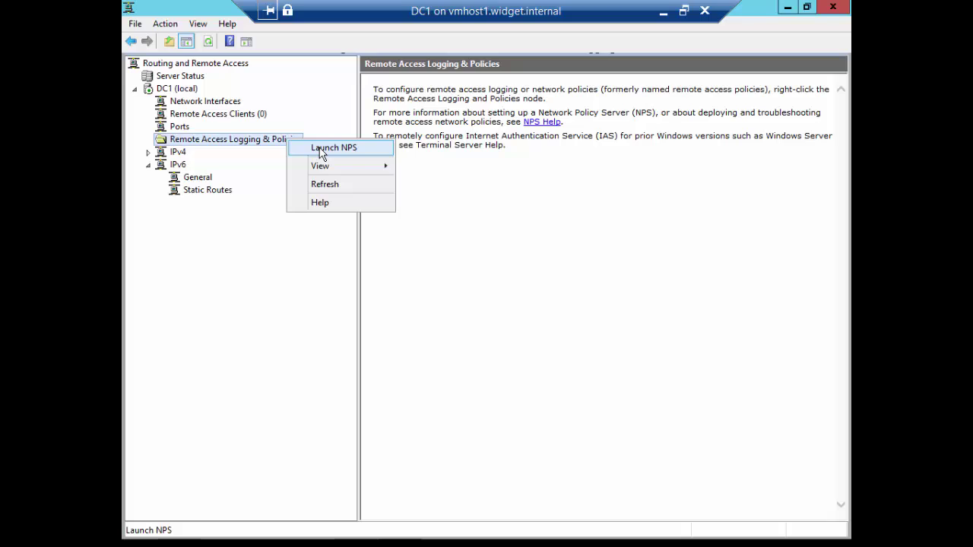
pyautogui.click(321, 151)
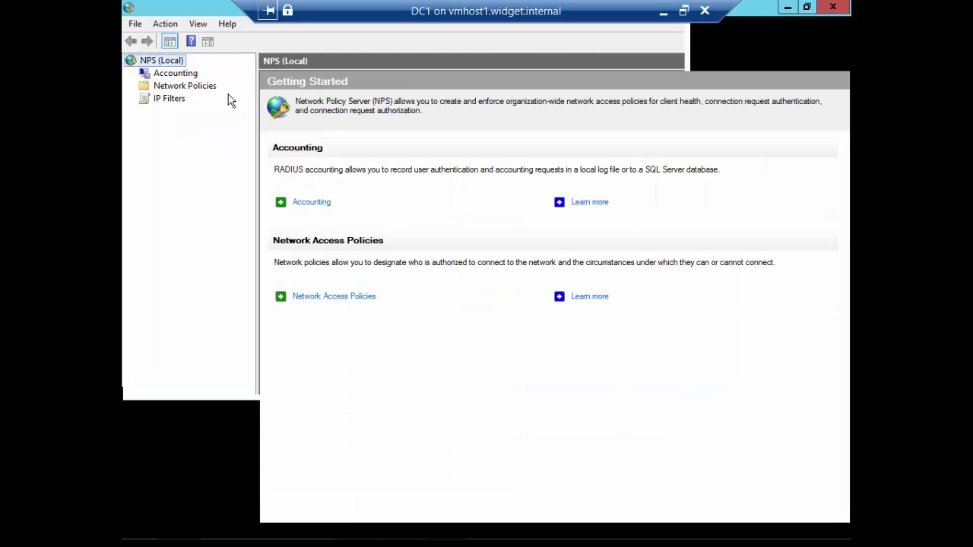
pyautogui.click(183, 76)
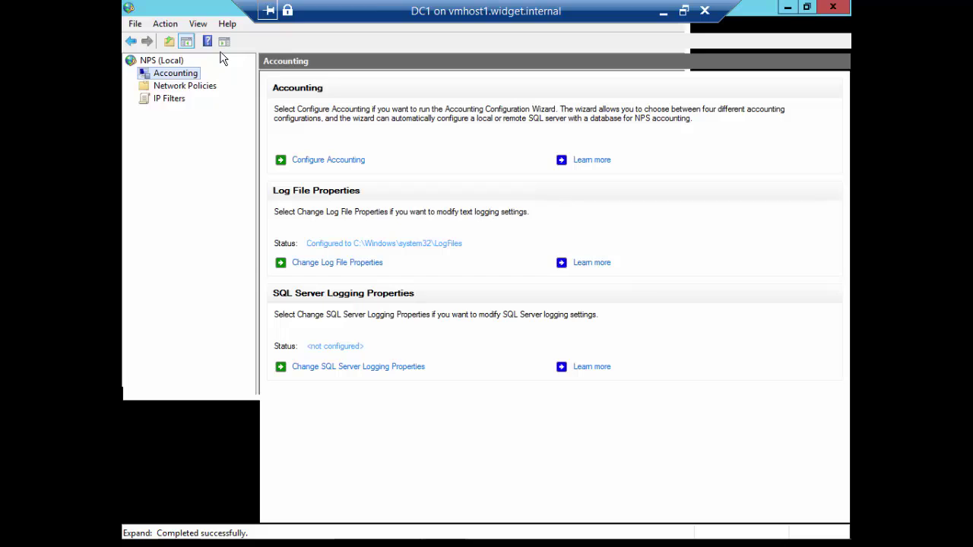
pyautogui.press('Down')
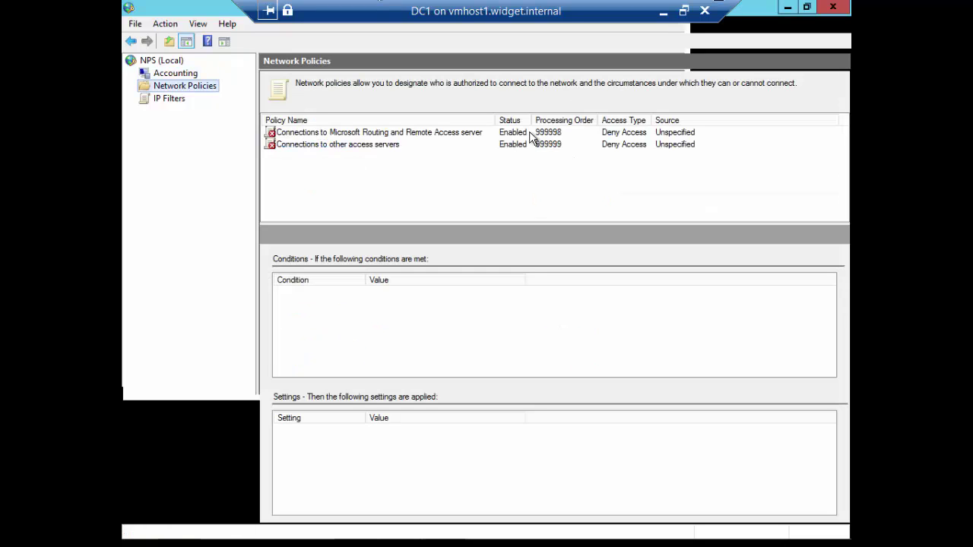
pyautogui.click(385, 134)
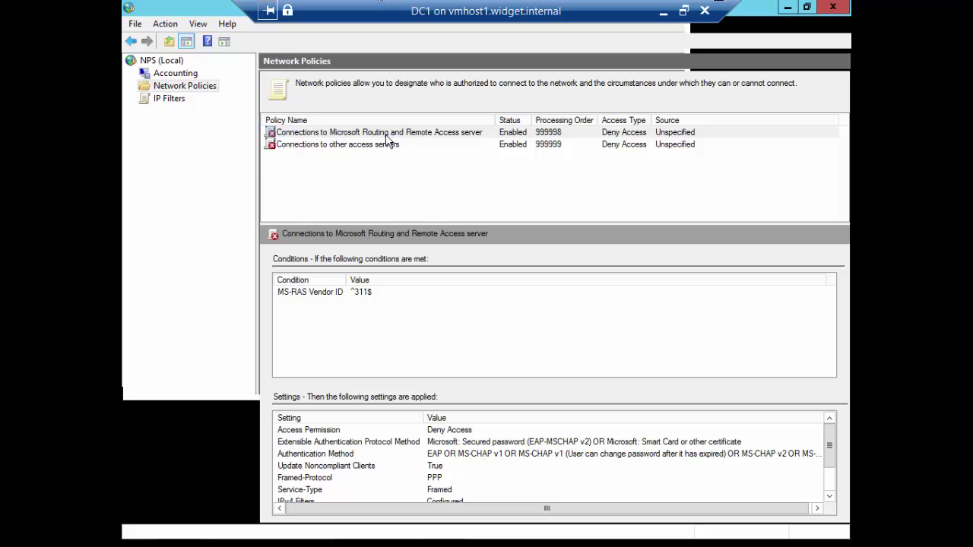
pyautogui.doubleClick(386, 134)
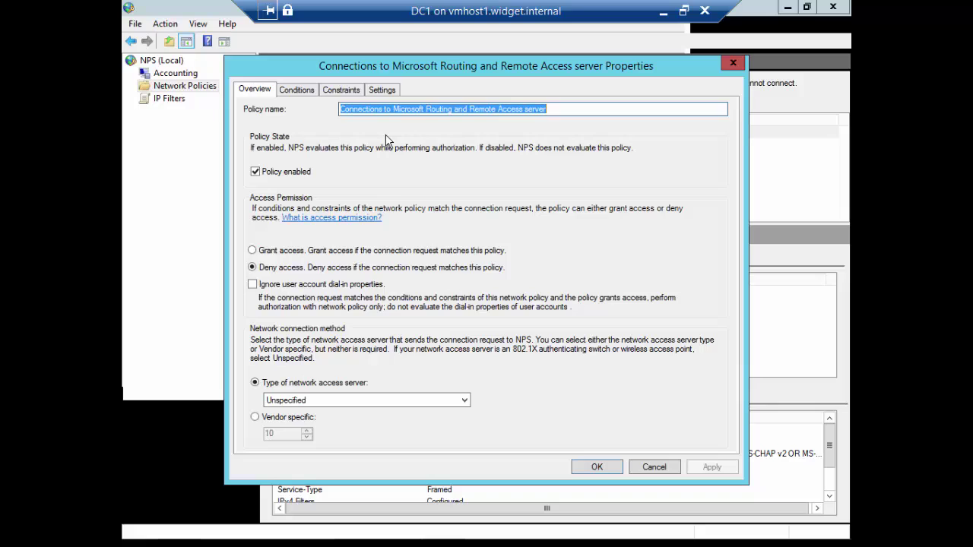
pyautogui.click(294, 252)
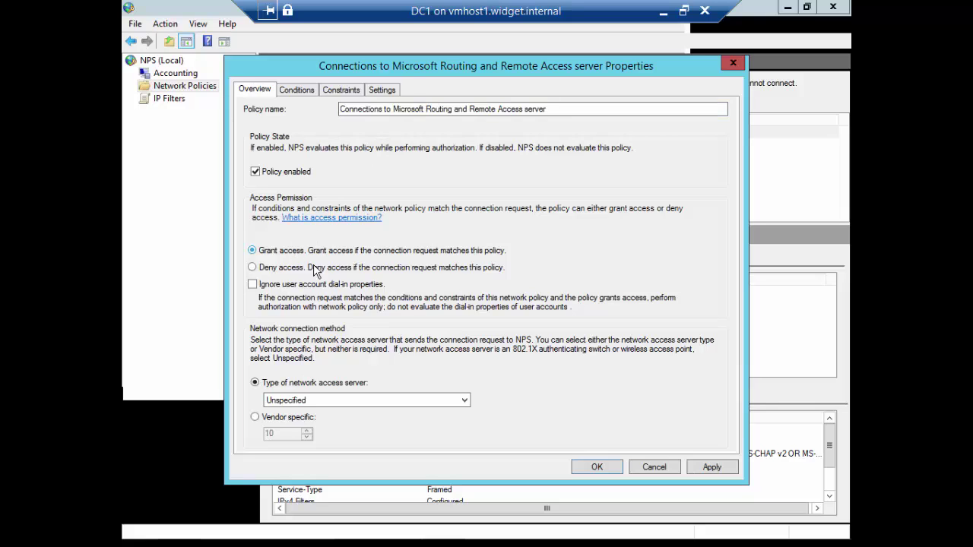
pyautogui.click(585, 468)
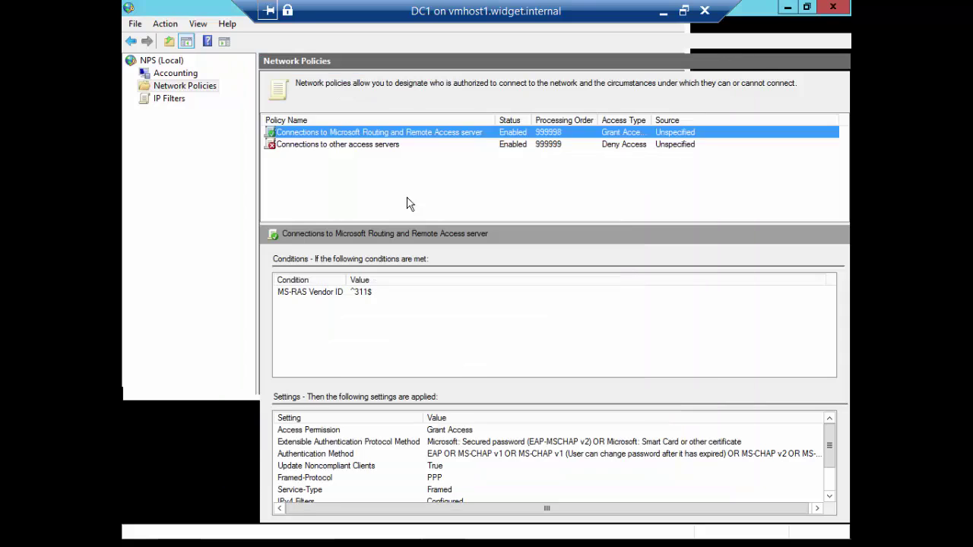
# Set the 'Connections to other access servers' policy to Grant access and close NPS.
pyautogui.doubleClick(370, 145)
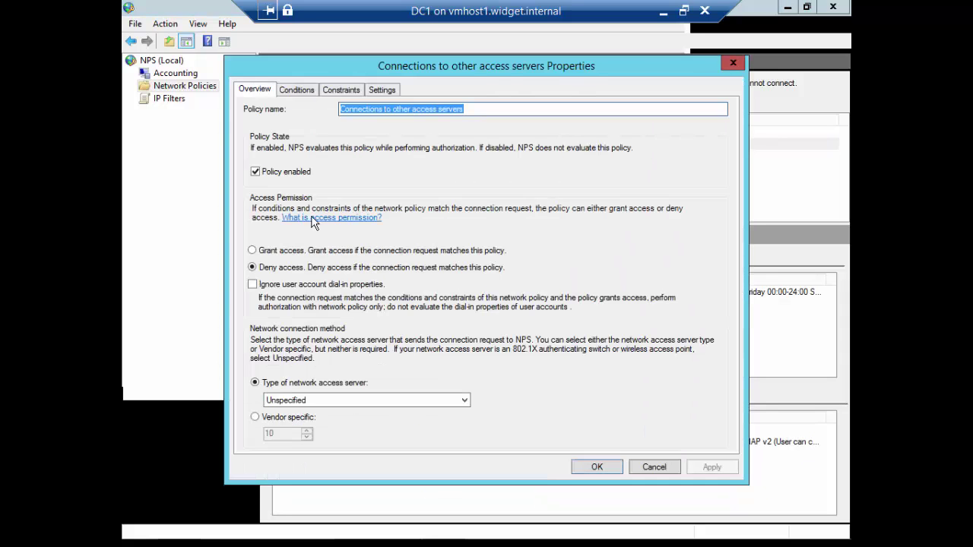
pyautogui.click(312, 252)
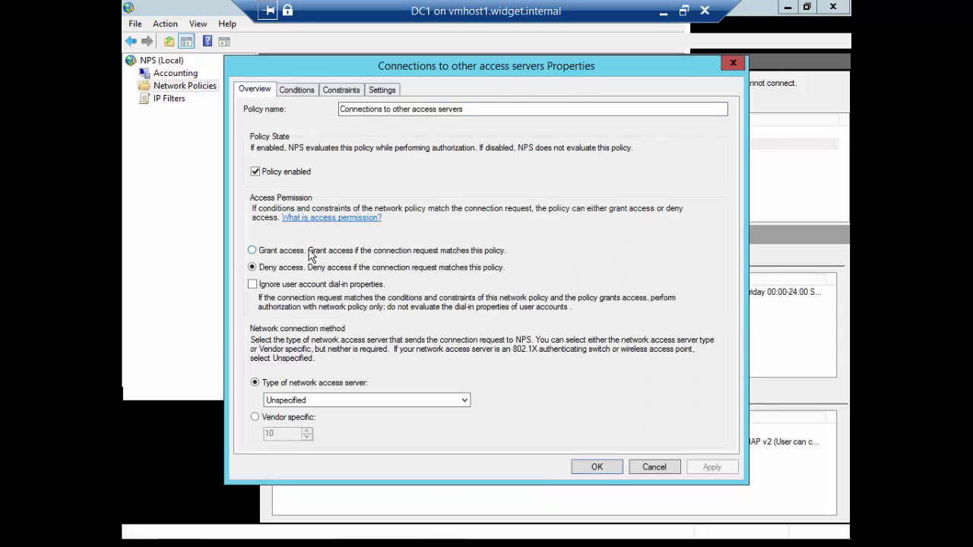
pyautogui.click(596, 466)
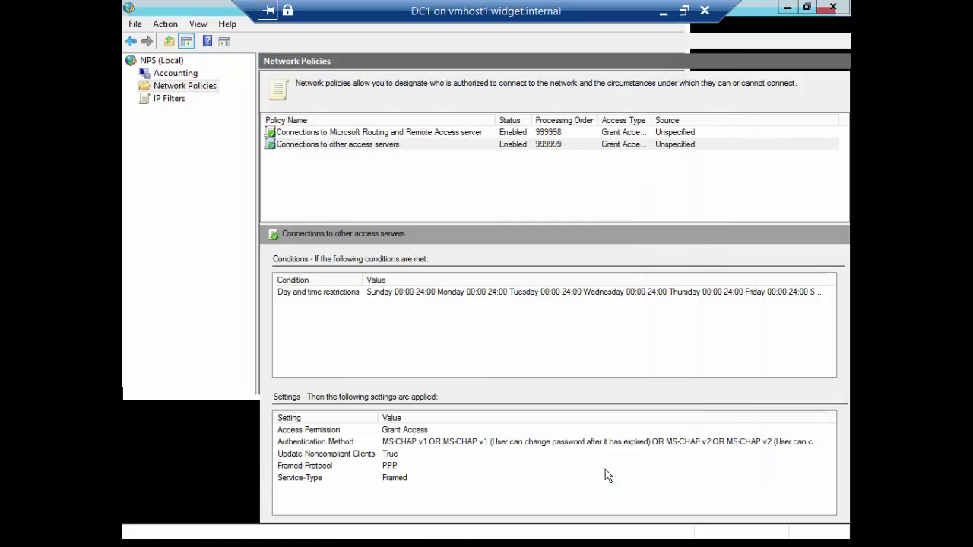
pyautogui.click(833, 7)
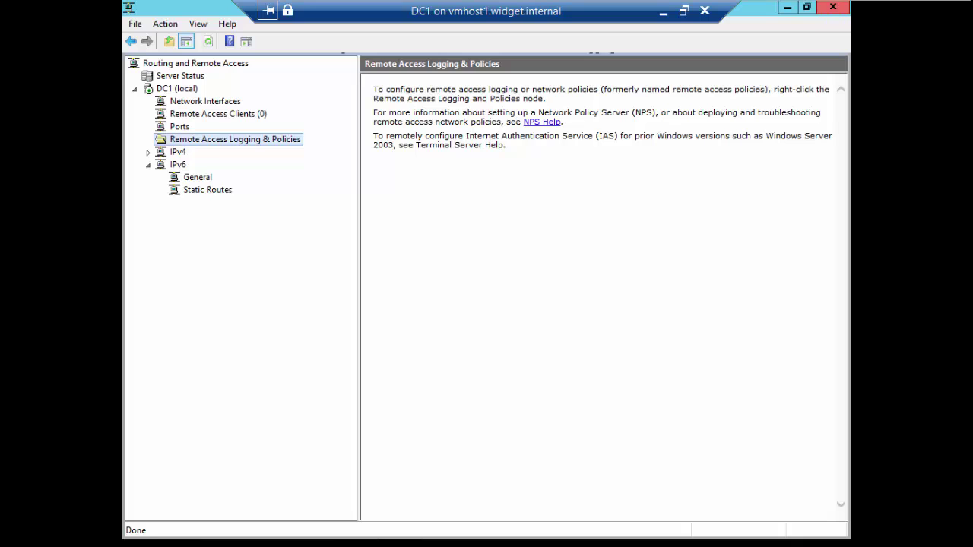
# Close the Routing and Remote Access console and launch Registry Editor via Run with 'regedit'.
pyautogui.click(638, 256)
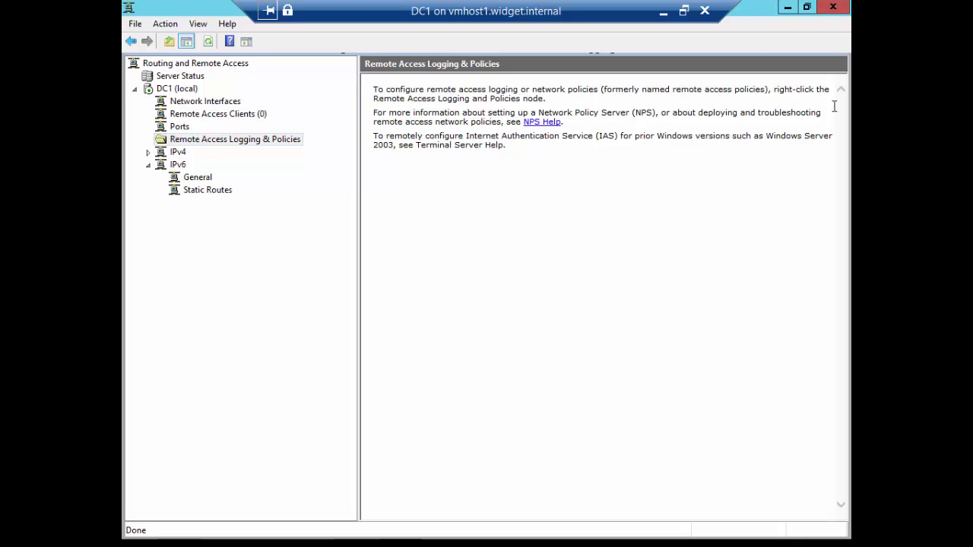
pyautogui.click(833, 7)
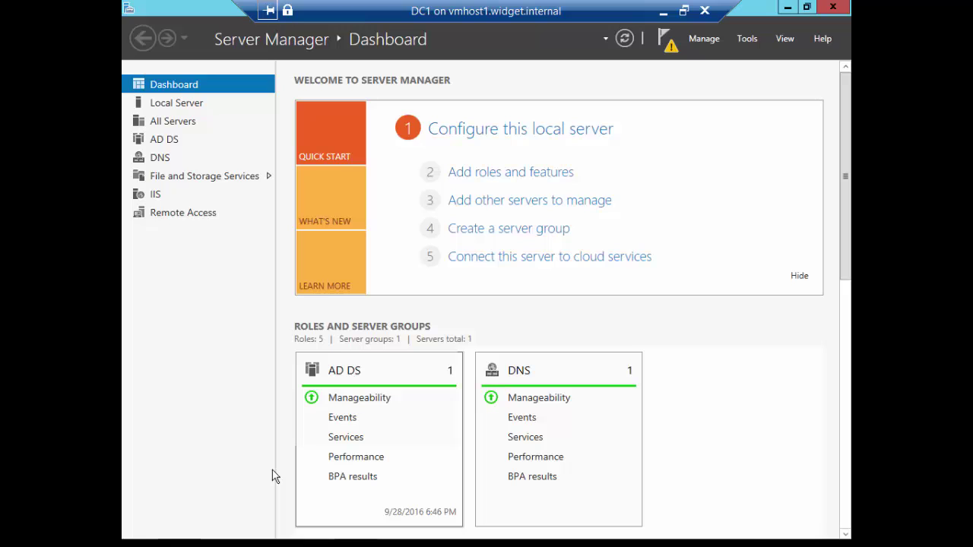
pyautogui.moveTo(156, 536)
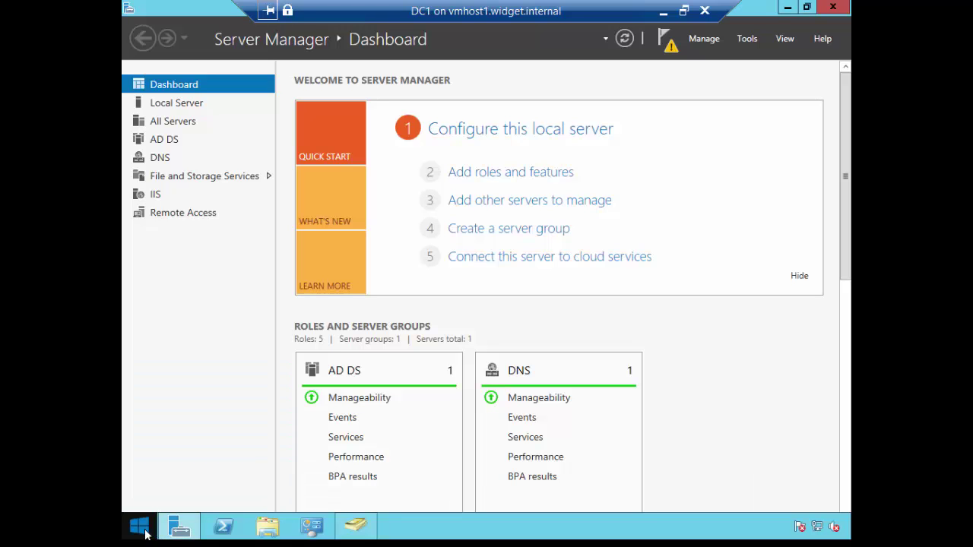
pyautogui.rightClick(141, 535)
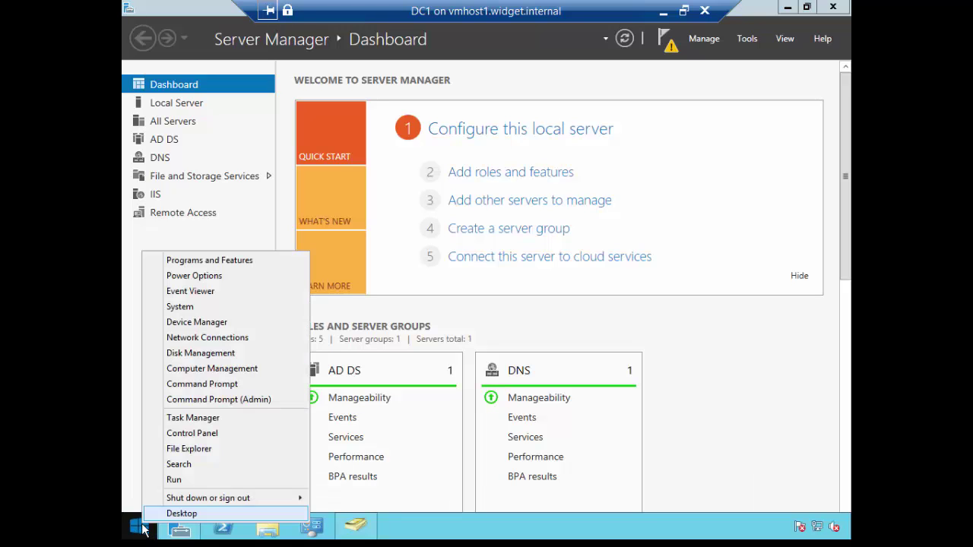
pyautogui.press('Escape')
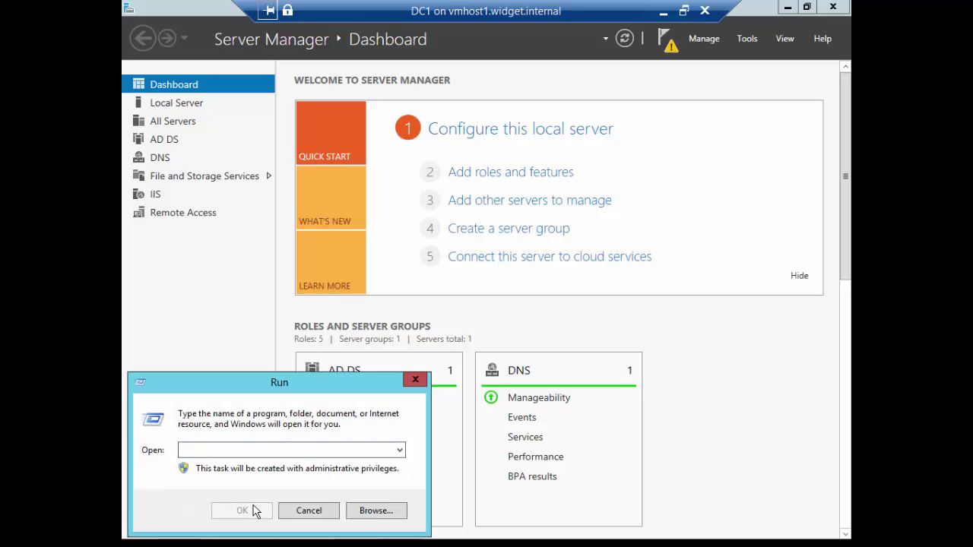
pyautogui.write('regedi')
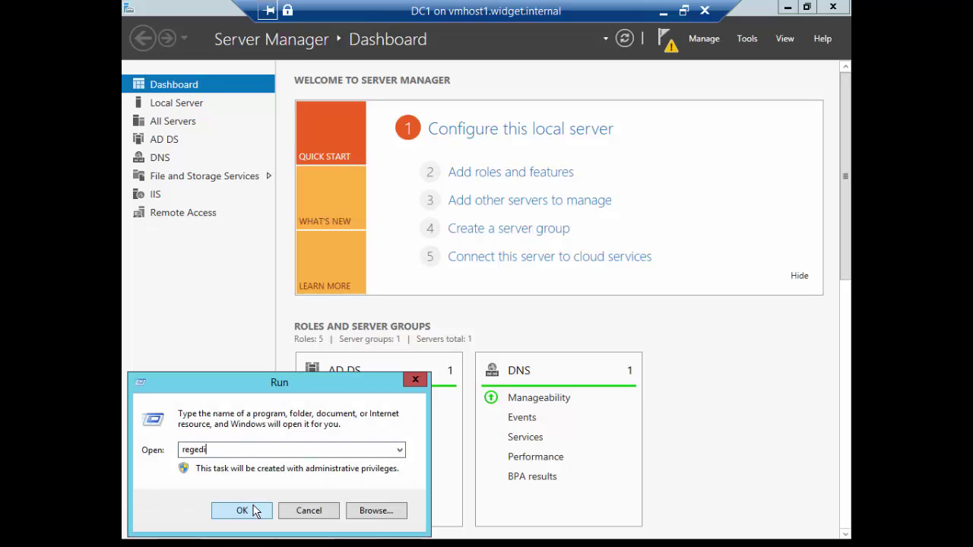
pyautogui.write('t')
pyautogui.click(255, 511)
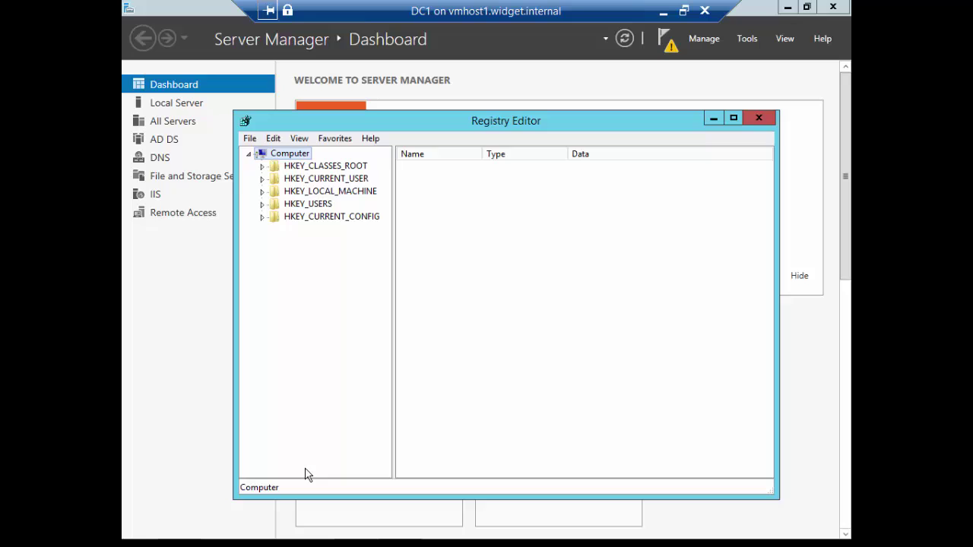
# Maximize Registry Editor and expand HKEY_LOCAL_MACHINE\SYSTEM\CurrentControlSet\Services.
pyautogui.doubleClick(502, 123)
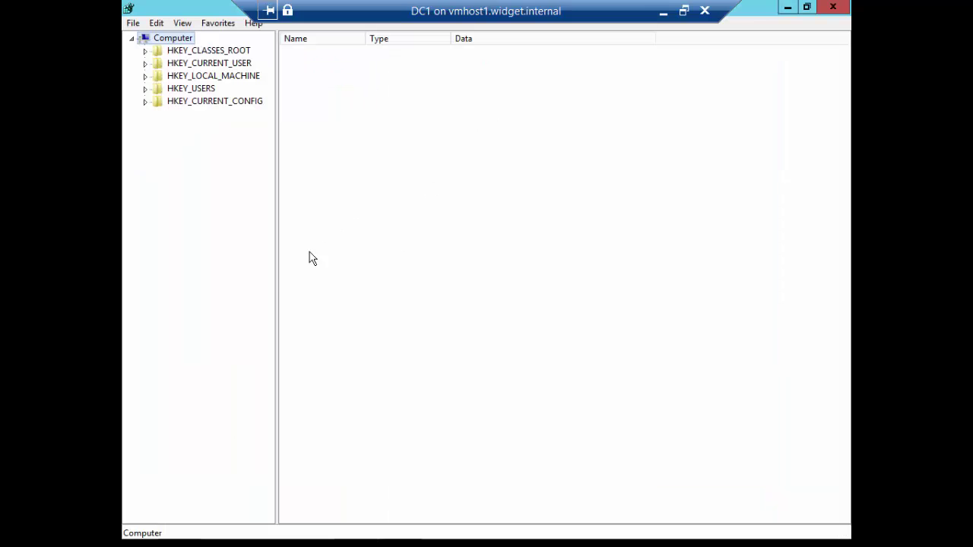
pyautogui.moveTo(278, 273); pyautogui.dragTo(353, 266)
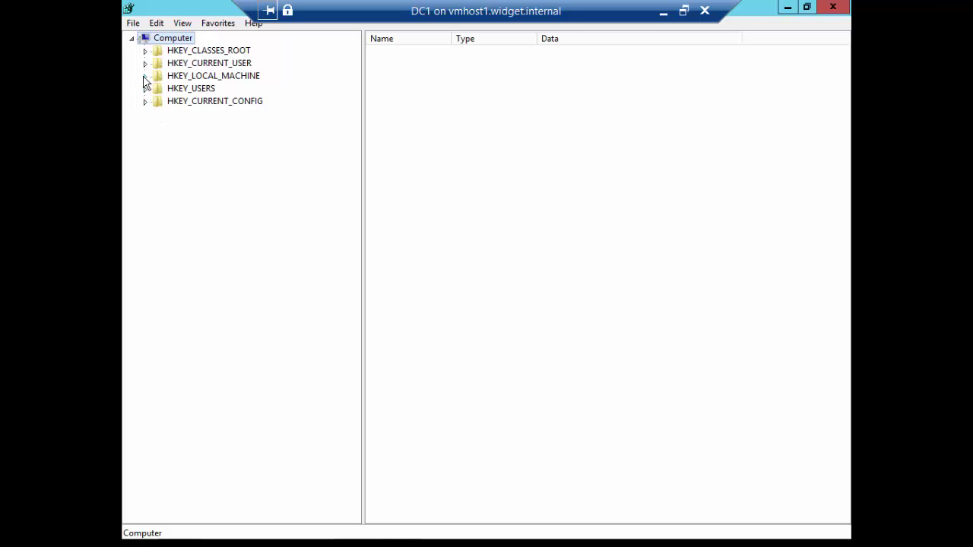
pyautogui.click(146, 76)
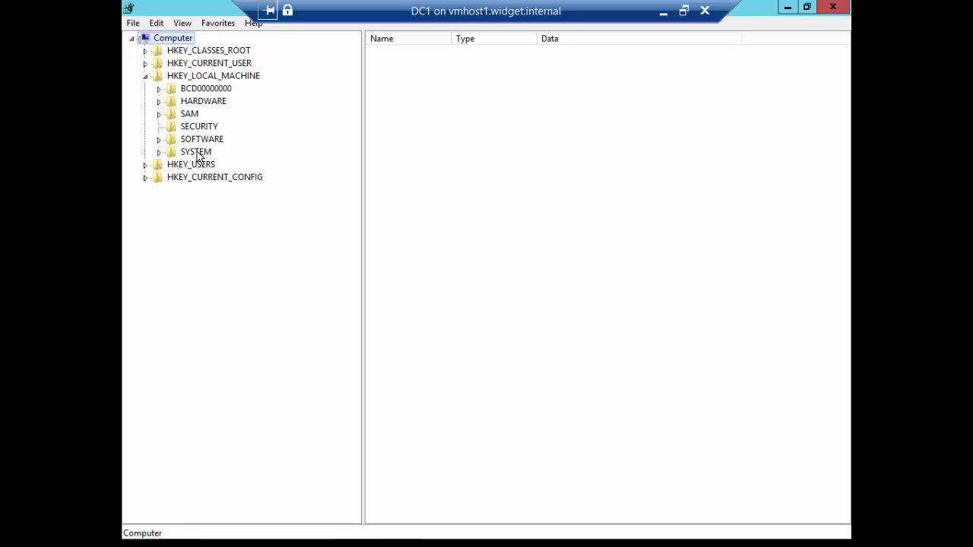
pyautogui.doubleClick(197, 153)
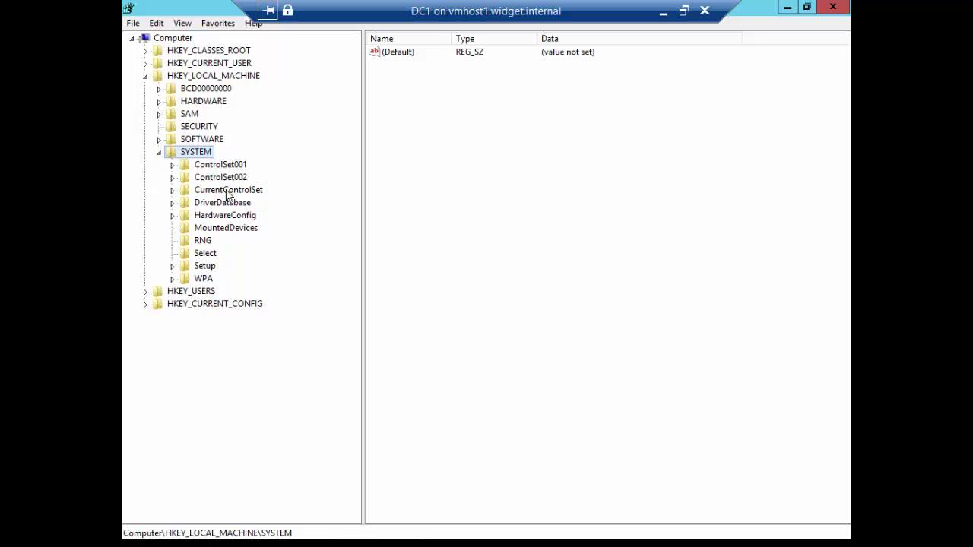
pyautogui.doubleClick(226, 192)
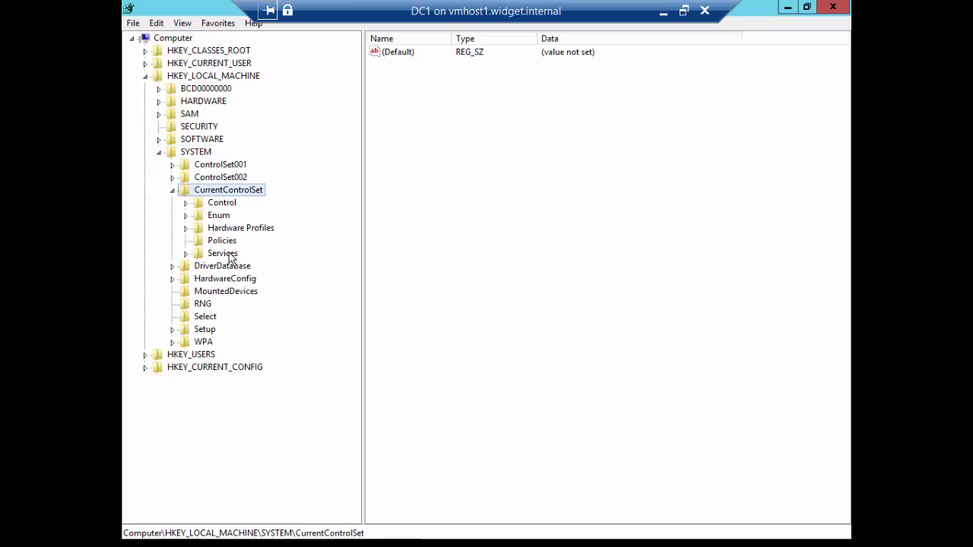
pyautogui.doubleClick(229, 257)
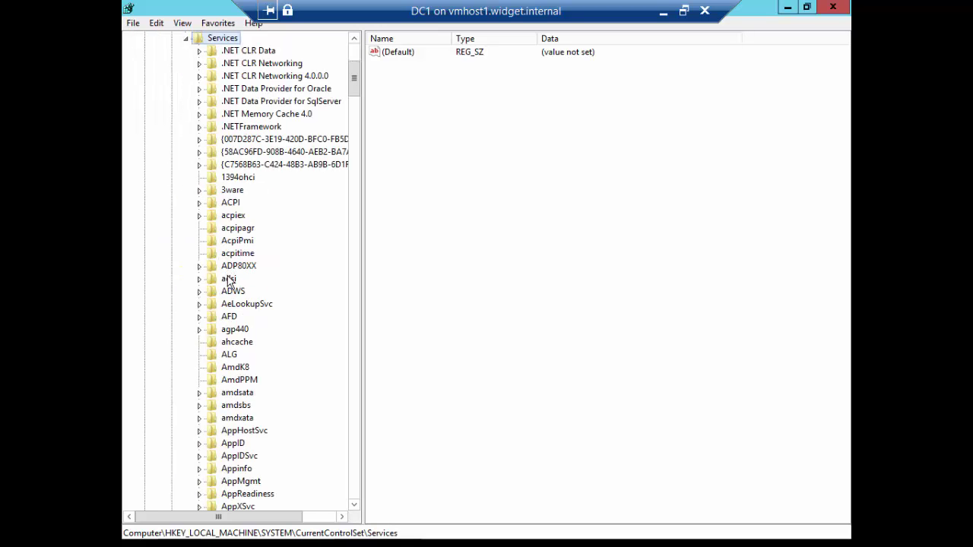
# Jump to the service keys starting with P and select PolicyAgent.
pyautogui.click(229, 280)
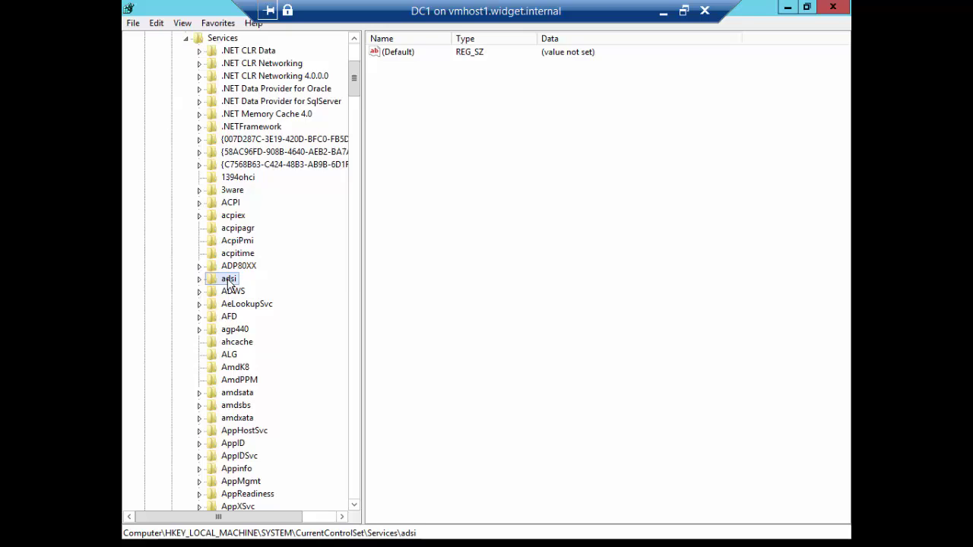
pyautogui.press('p')
pyautogui.scroll(-6, 228, 285)
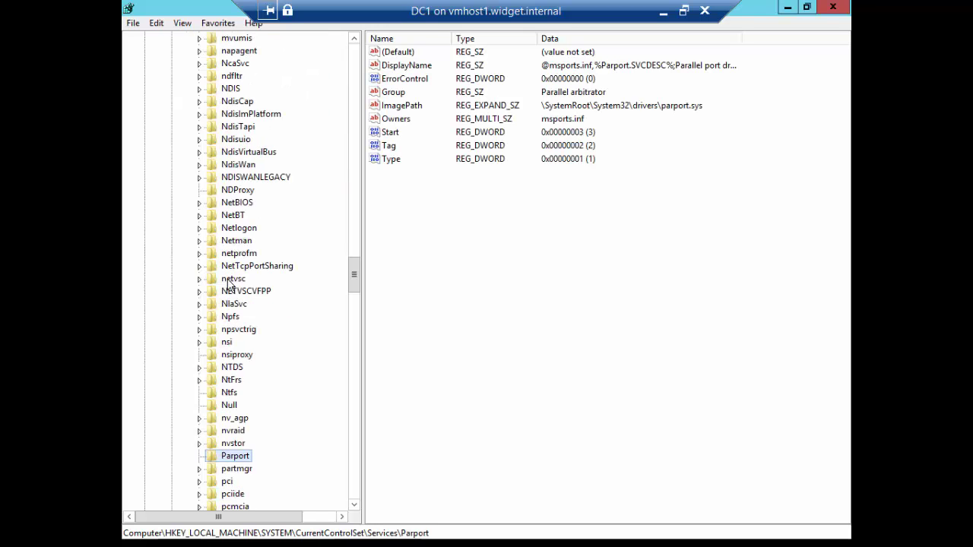
pyautogui.scroll(-7, 228, 285)
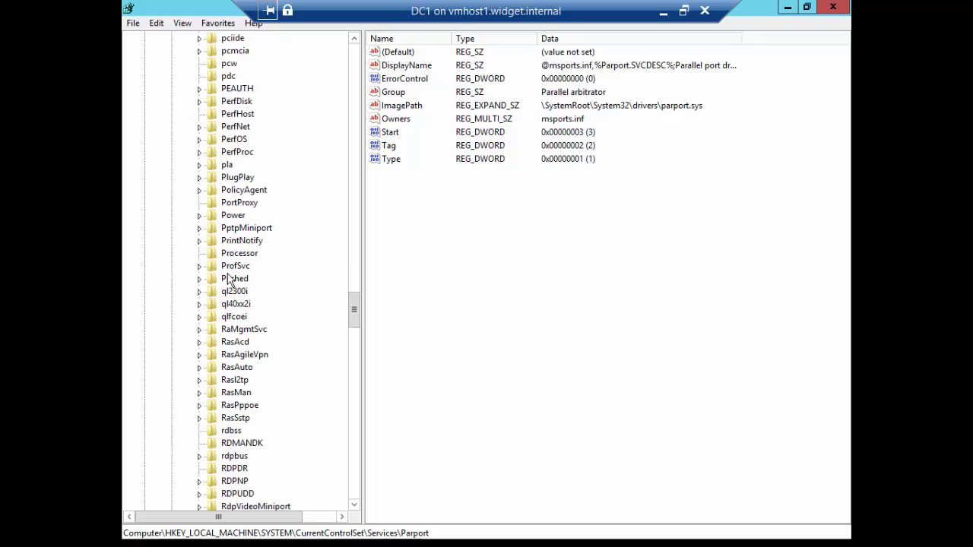
pyautogui.click(237, 191)
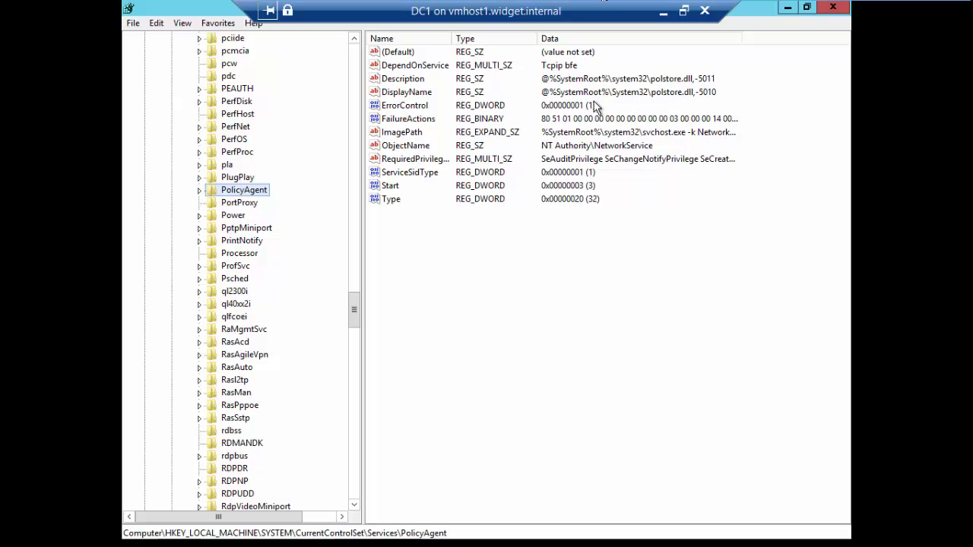
# Add a new DWORD (32-bit) value to PolicyAgent and clear its default name.
pyautogui.click(494, 253)
pyautogui.rightClick(497, 240)
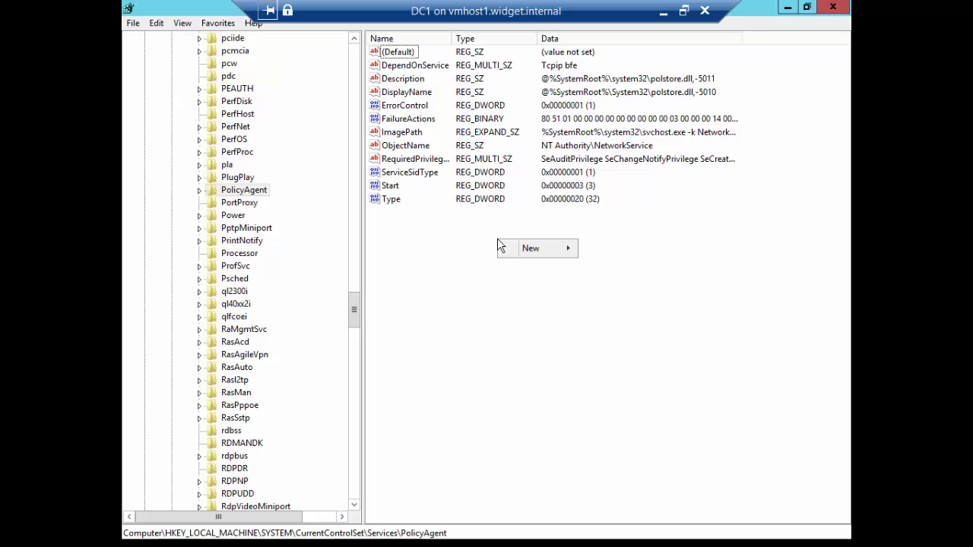
pyautogui.moveTo(519, 251)
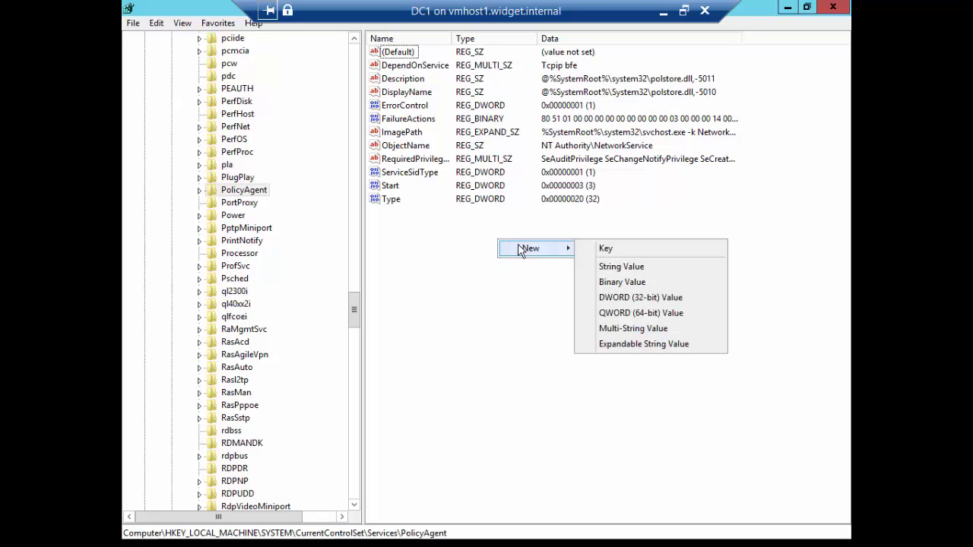
pyautogui.click(608, 297)
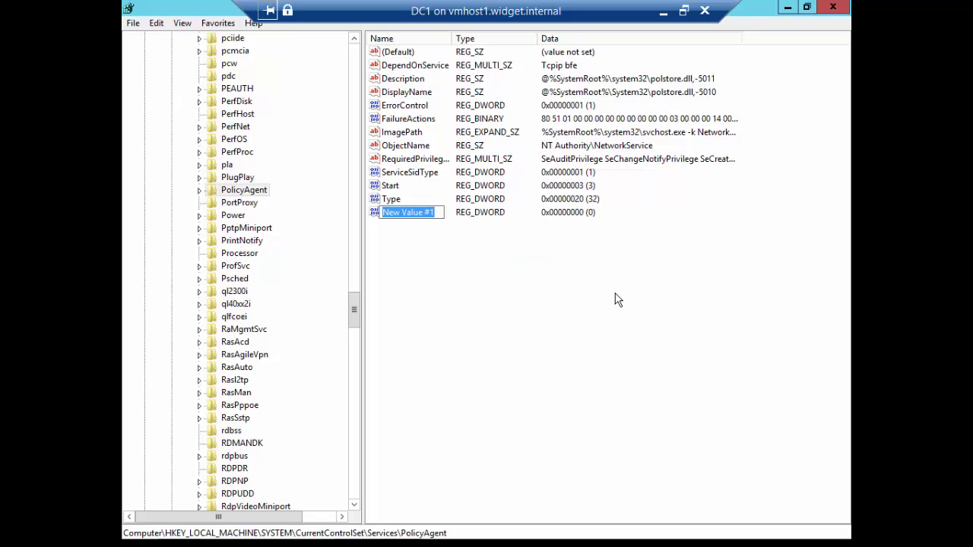
pyautogui.press('BackSpace')
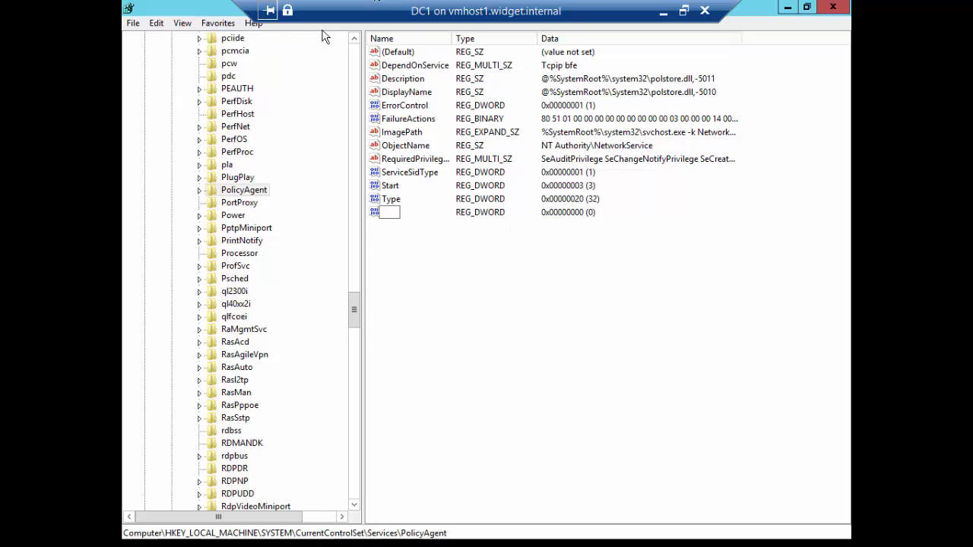
# Type the copied name AssumeUDPEncapsulationContextOnSendRule into the VM, then return to full screen.
pyautogui.click(683, 11)
pyautogui.click(145, 36)
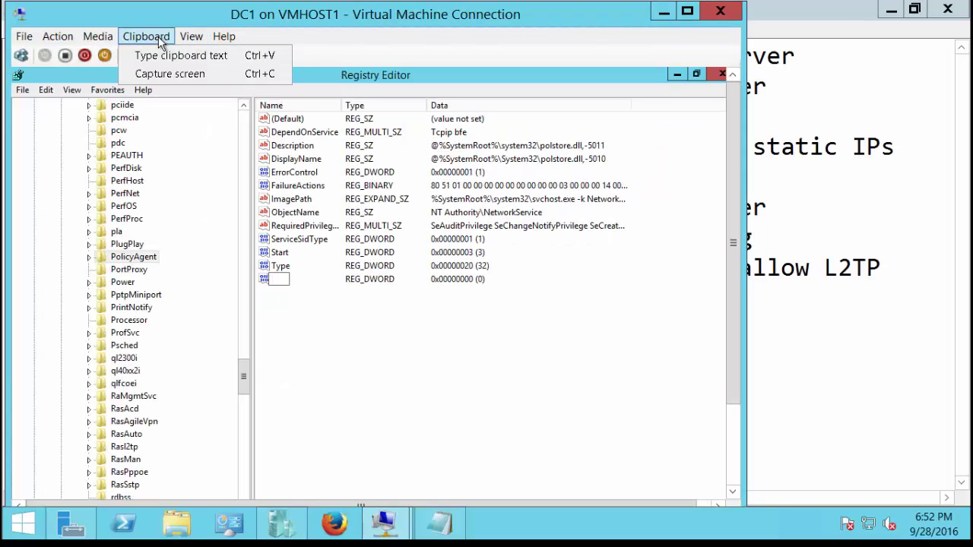
pyautogui.click(174, 58)
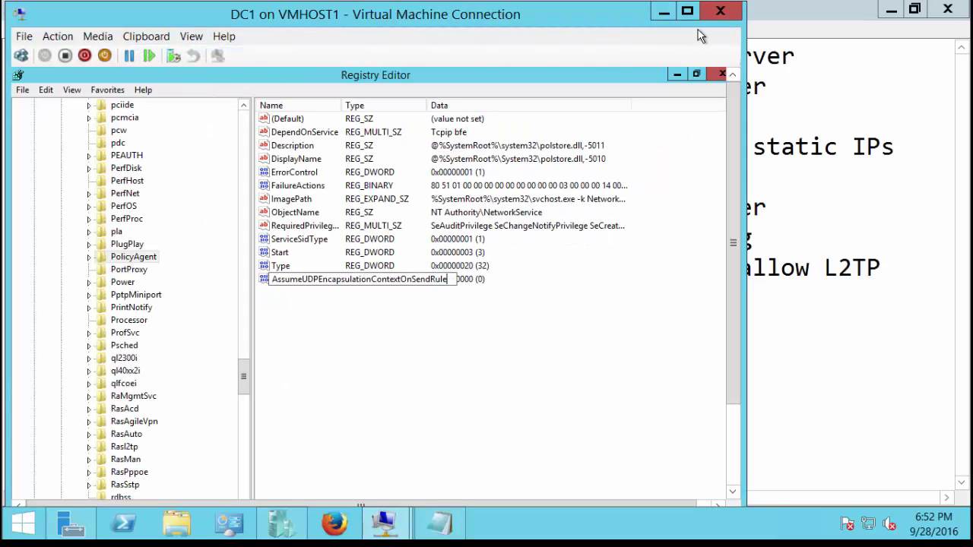
pyautogui.click(191, 36)
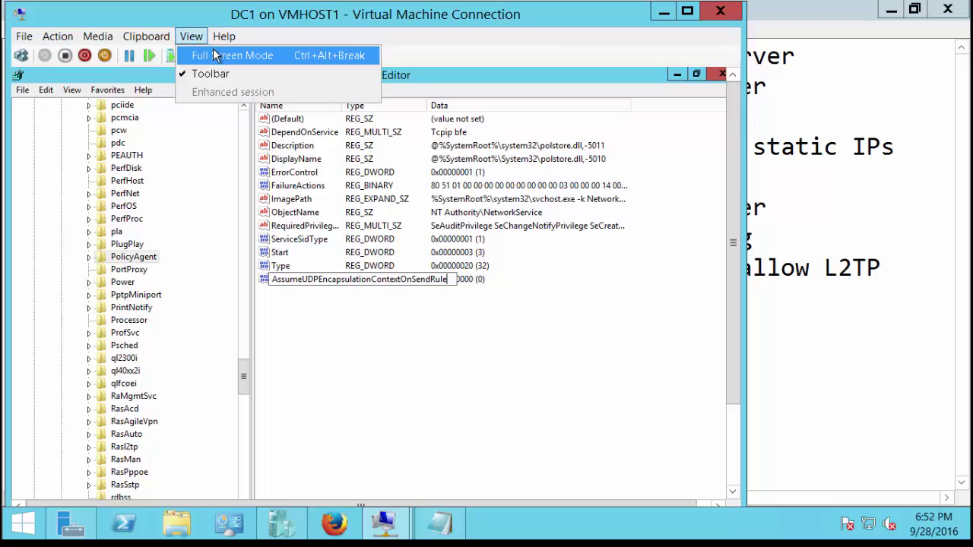
pyautogui.click(214, 53)
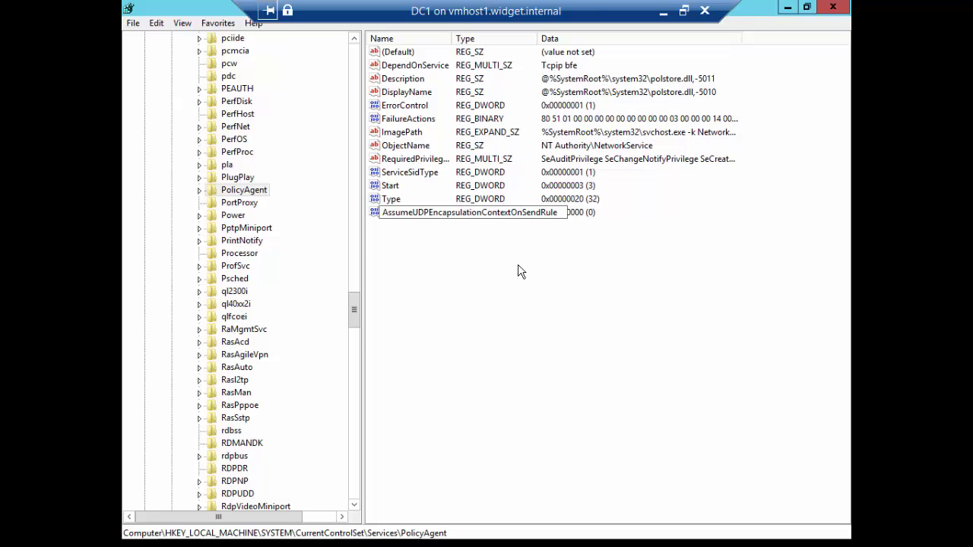
# Commit the AssumeUDPEncapsulationContextOnSendRule name and set its value data to 2.
pyautogui.press('Return')
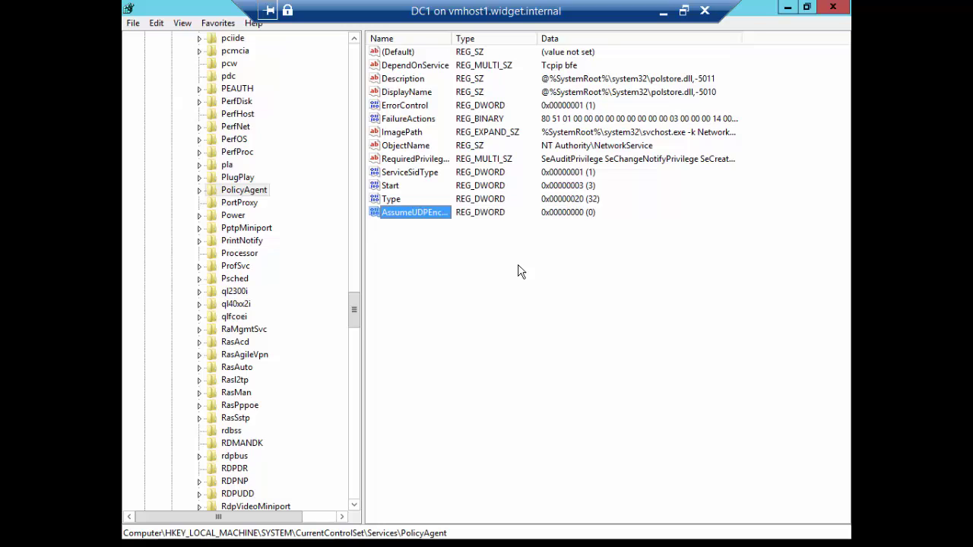
pyautogui.doubleClick(430, 212)
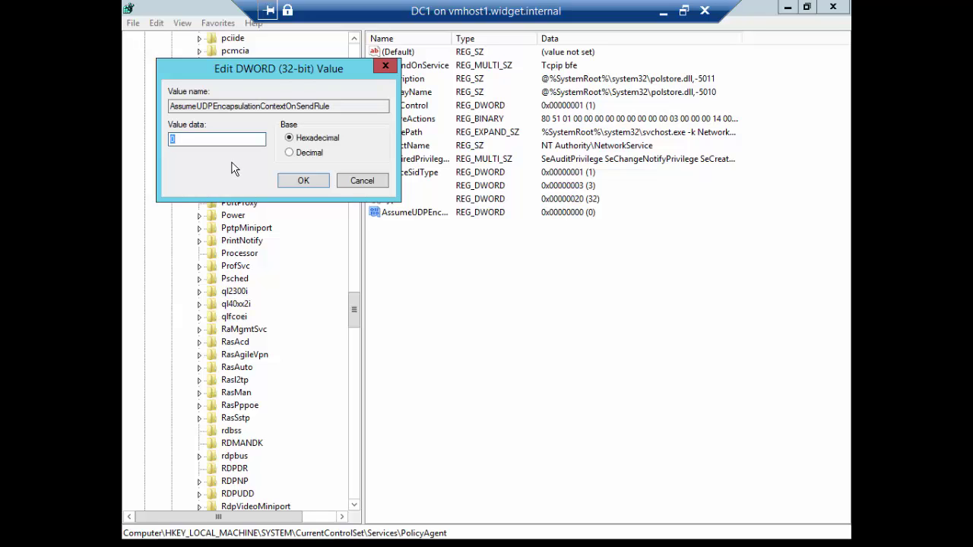
pyautogui.write('2')
pyautogui.click(303, 182)
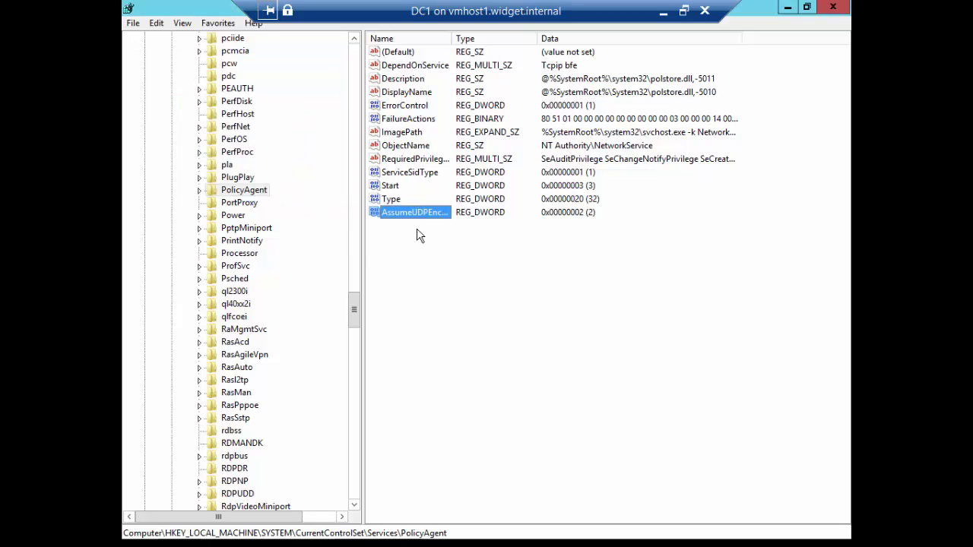
# Reopen the value with Modify to verify it holds 2, then cancel.
pyautogui.rightClick(426, 216)
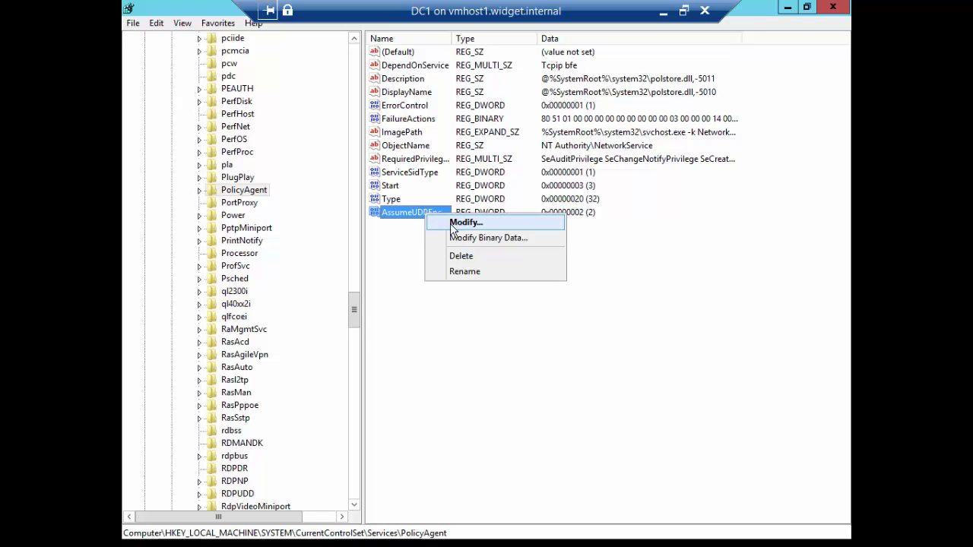
pyautogui.click(454, 223)
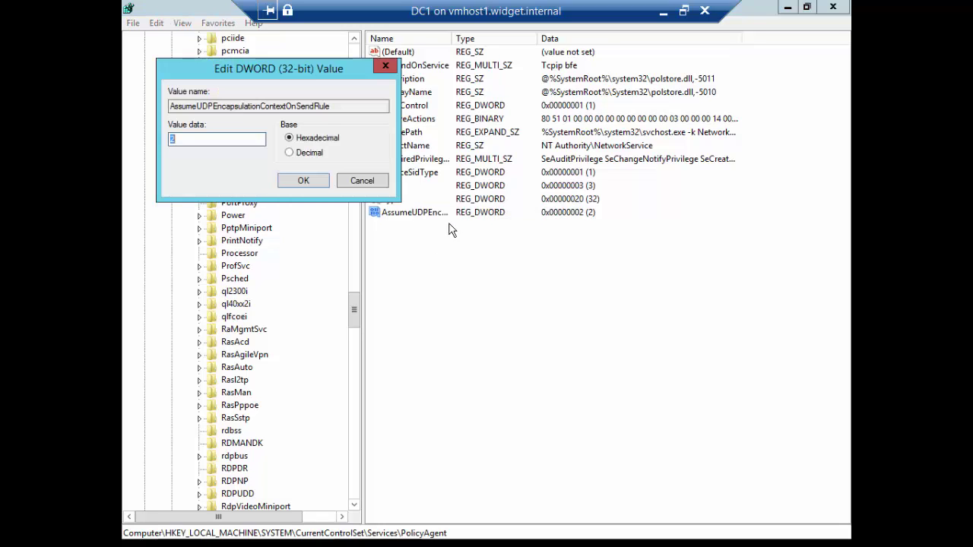
pyautogui.doubleClick(341, 106)
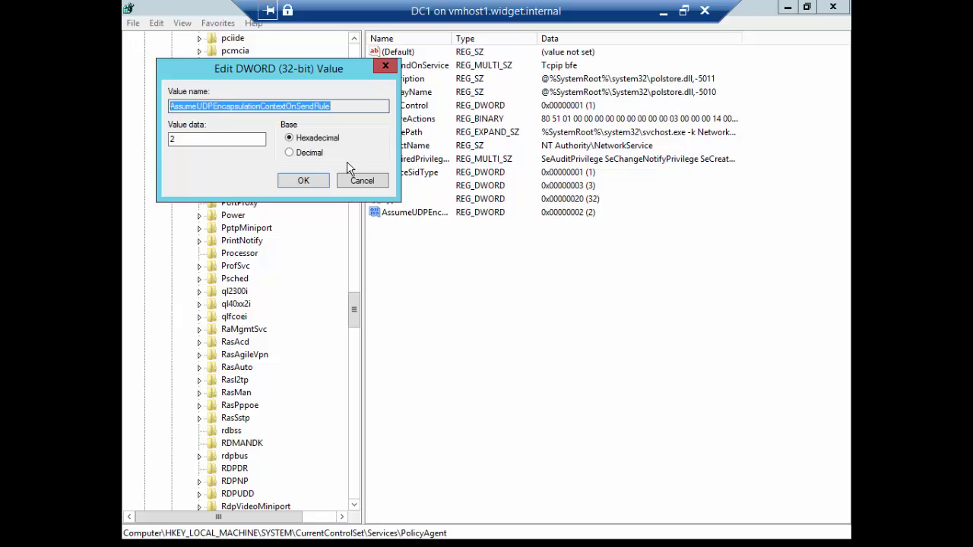
pyautogui.click(362, 180)
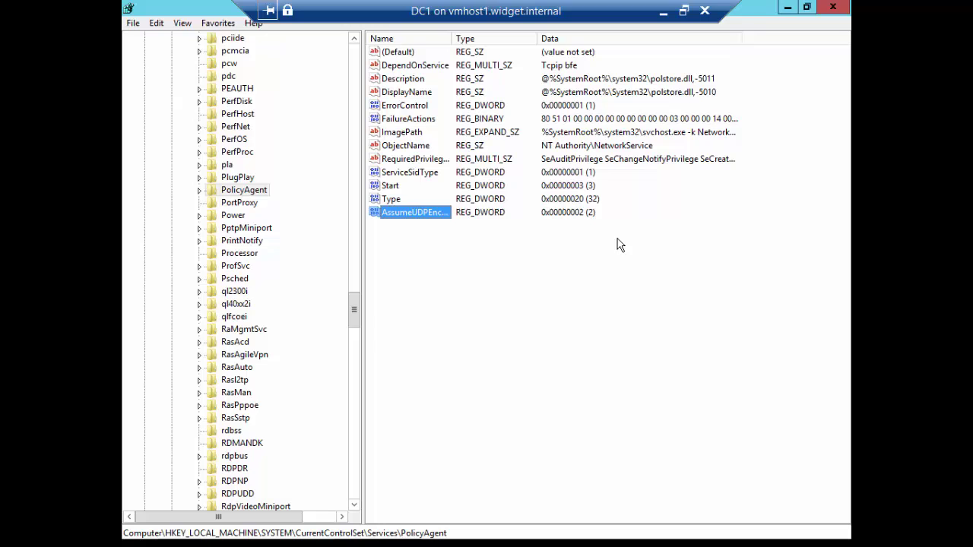
# Close the server's Registry Editor, sign in to Windows 10 as Administrator, and run regedit.
pyautogui.click(835, 12)
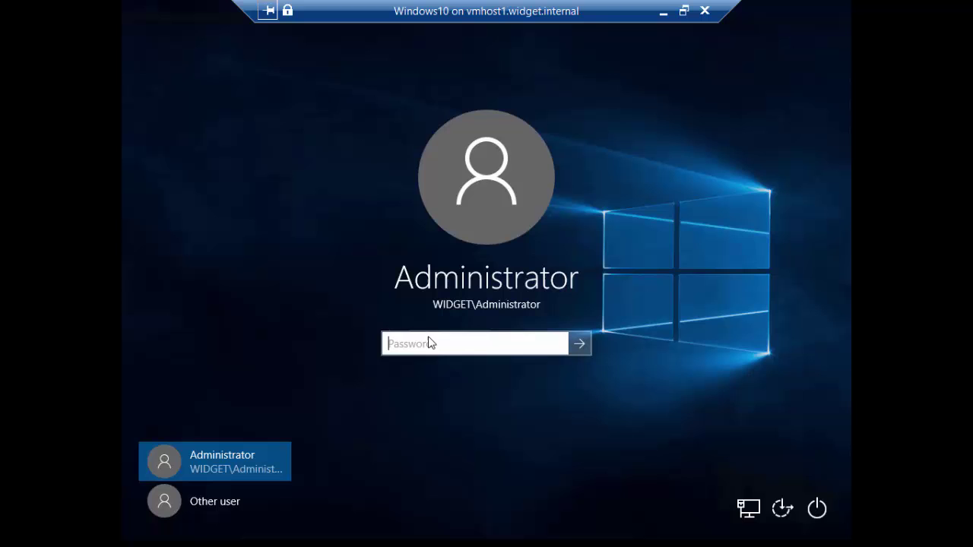
pyautogui.write('Passw0rd')
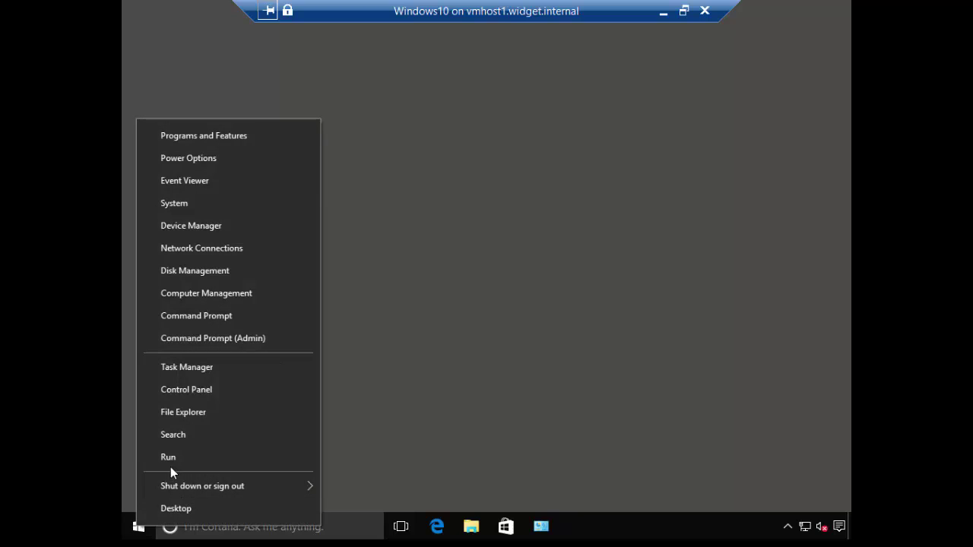
pyautogui.click(194, 464)
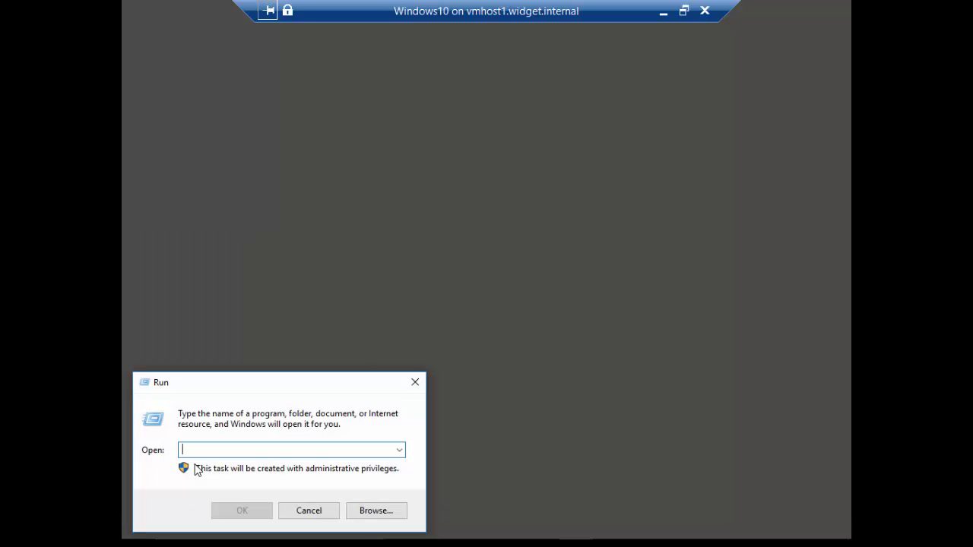
pyautogui.write('regedit')
pyautogui.press('Return')
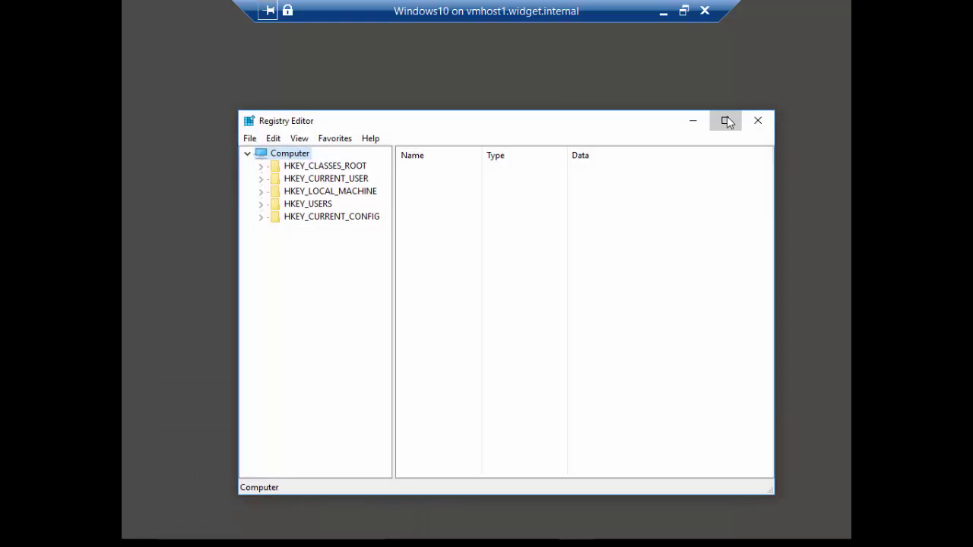
# Maximize Registry Editor and expand HKEY_LOCAL_MACHINE\SYSTEM\CurrentControlSet\Services.
pyautogui.click(727, 122)
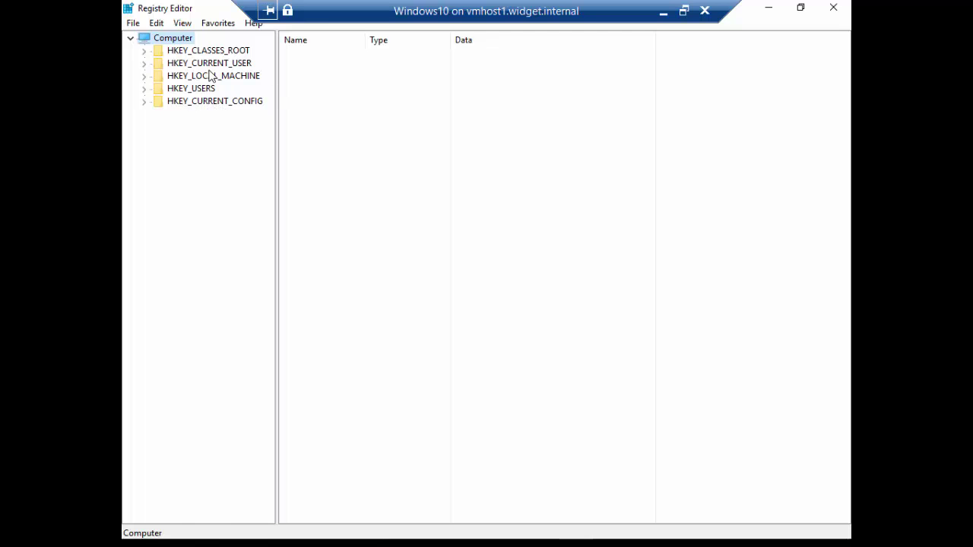
pyautogui.doubleClick(211, 76)
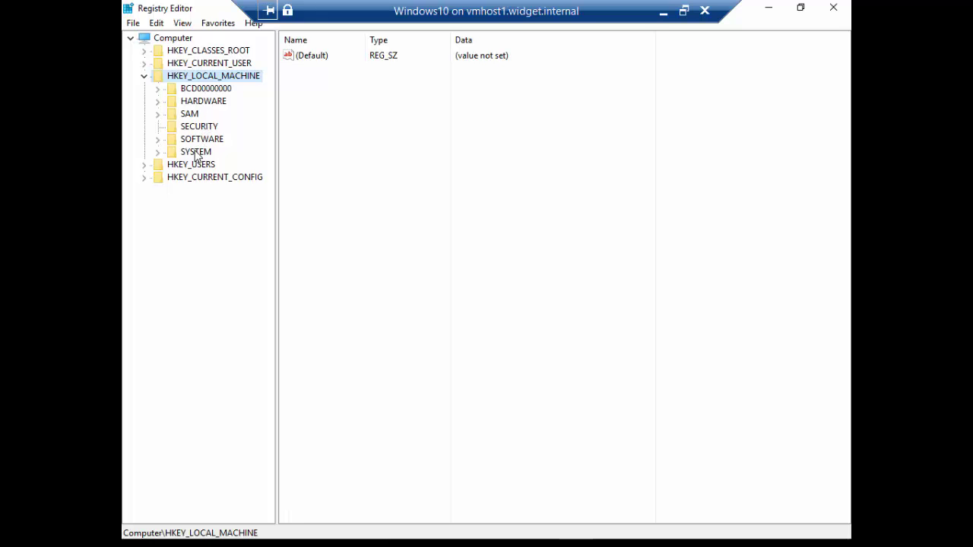
pyautogui.doubleClick(197, 152)
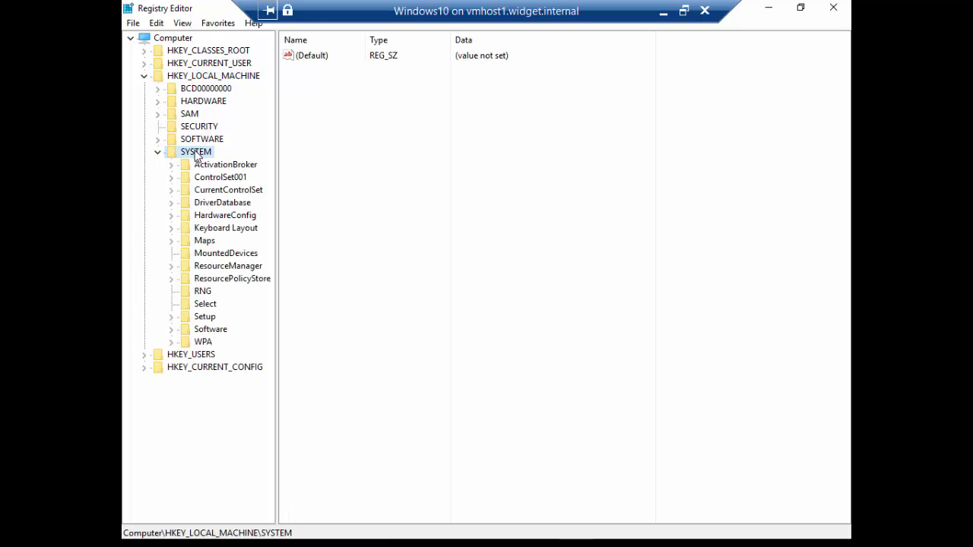
pyautogui.doubleClick(214, 195)
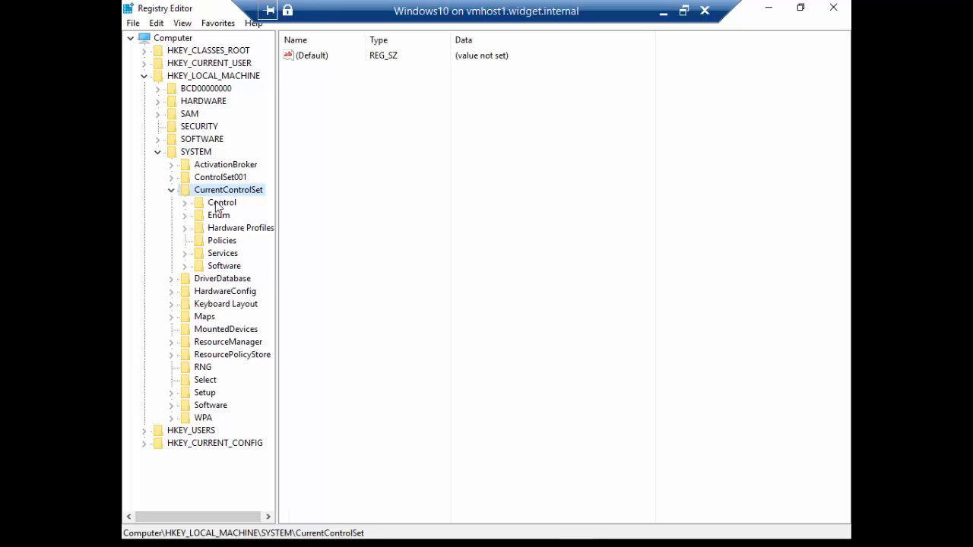
pyautogui.doubleClick(220, 257)
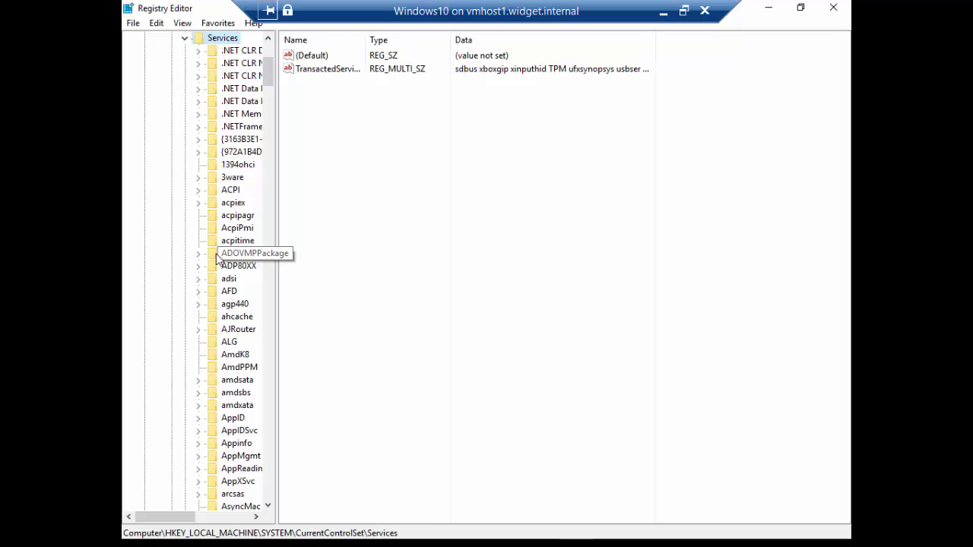
# Jump to the P services, widen the tree pane, and select PolicyAgent.
pyautogui.click(228, 267)
pyautogui.press('p')
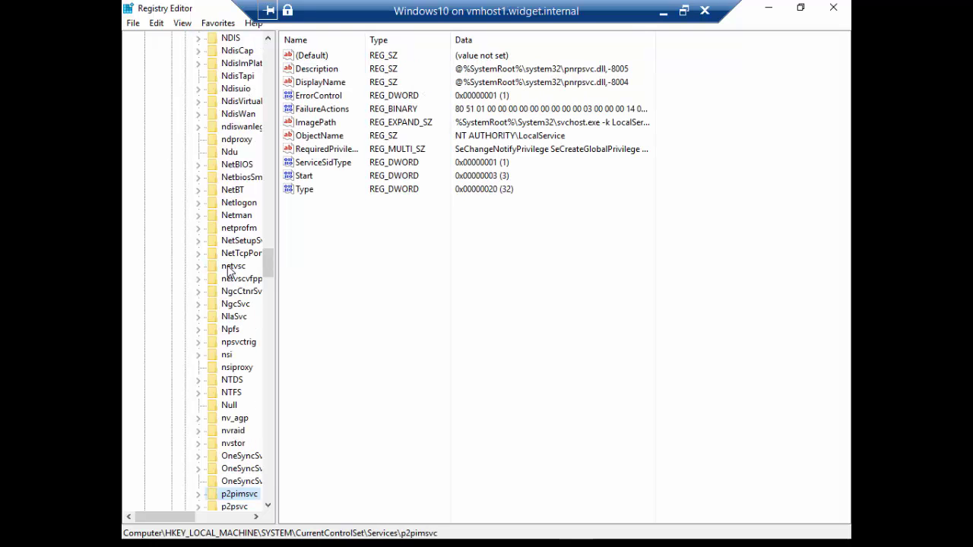
pyautogui.scroll(-2, 228, 377)
pyautogui.scroll(-1, 228, 376)
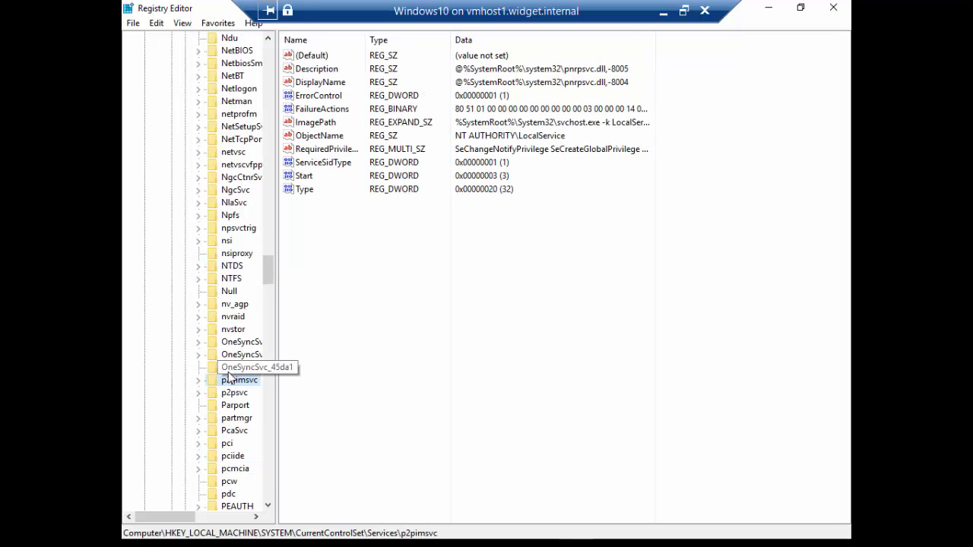
pyautogui.scroll(-6, 228, 376)
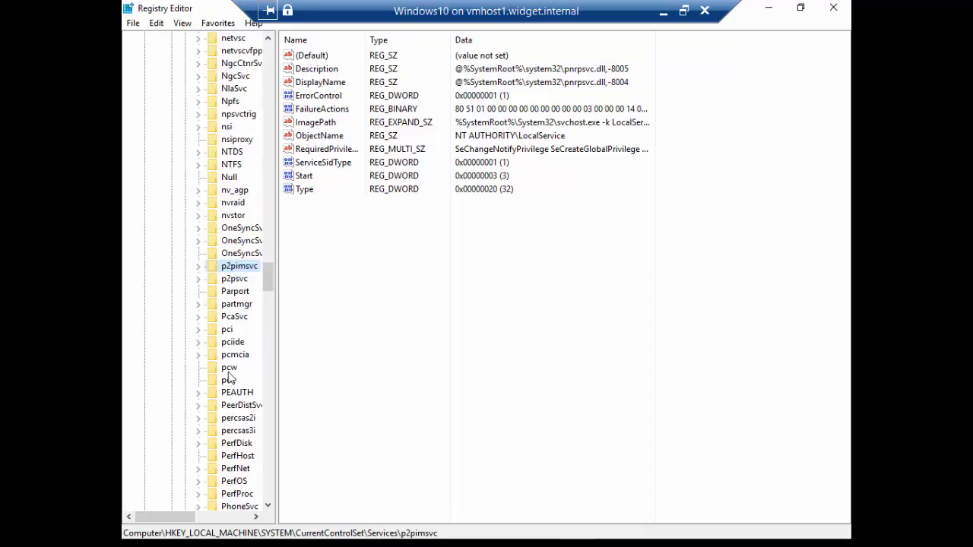
pyautogui.scroll(-2, 228, 377)
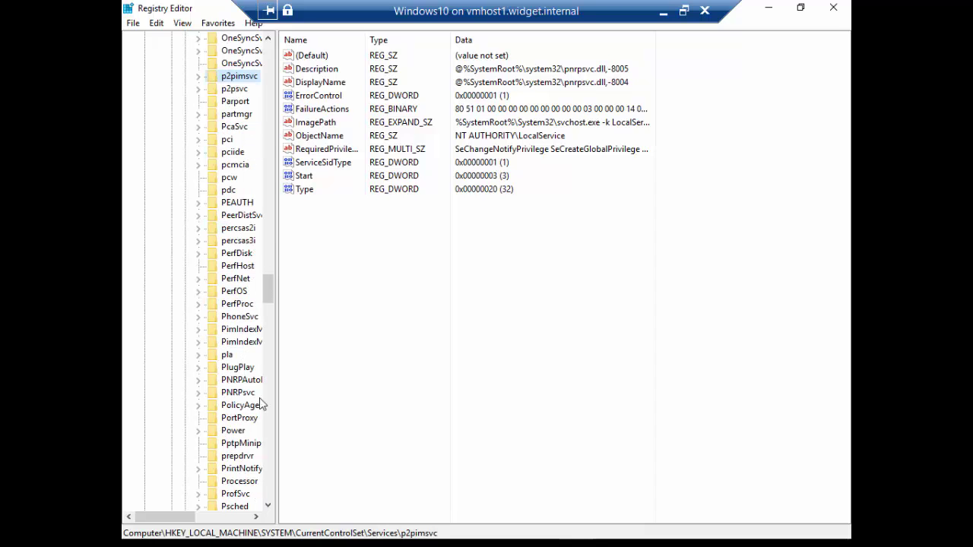
pyautogui.moveTo(277, 403); pyautogui.dragTo(349, 400)
pyautogui.click(252, 405)
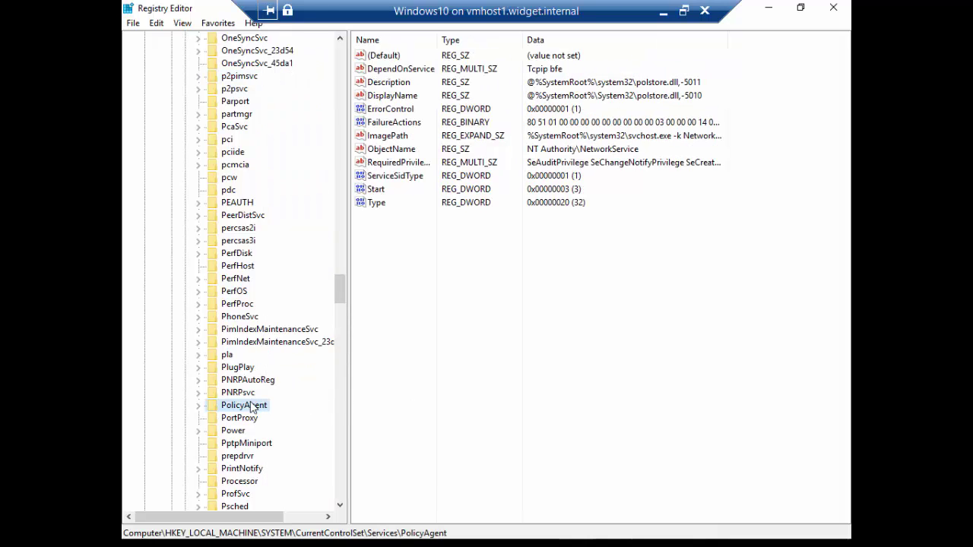
pyautogui.click(446, 250)
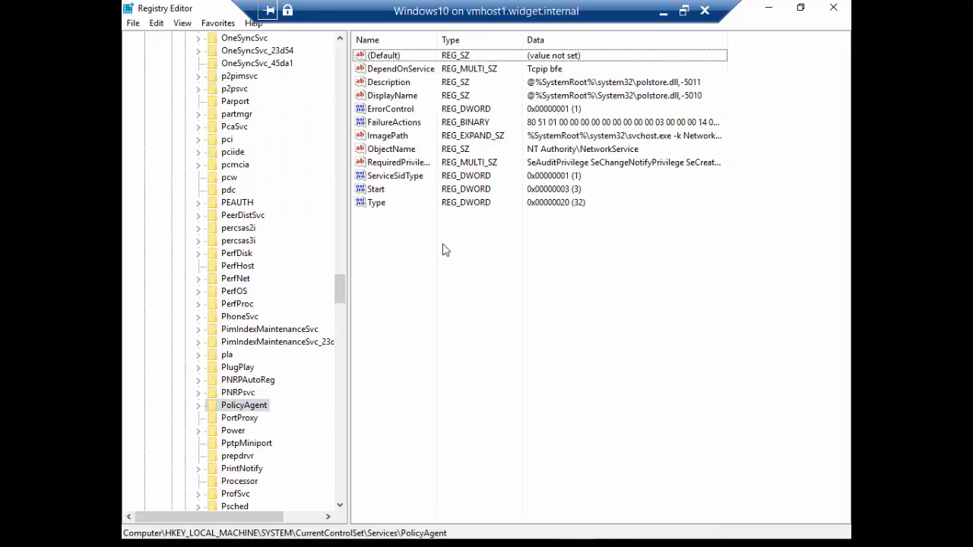
# Create a new DWORD (32-bit) value, New Value #1, under PolicyAgent.
pyautogui.rightClick(445, 250)
pyautogui.moveTo(465, 253)
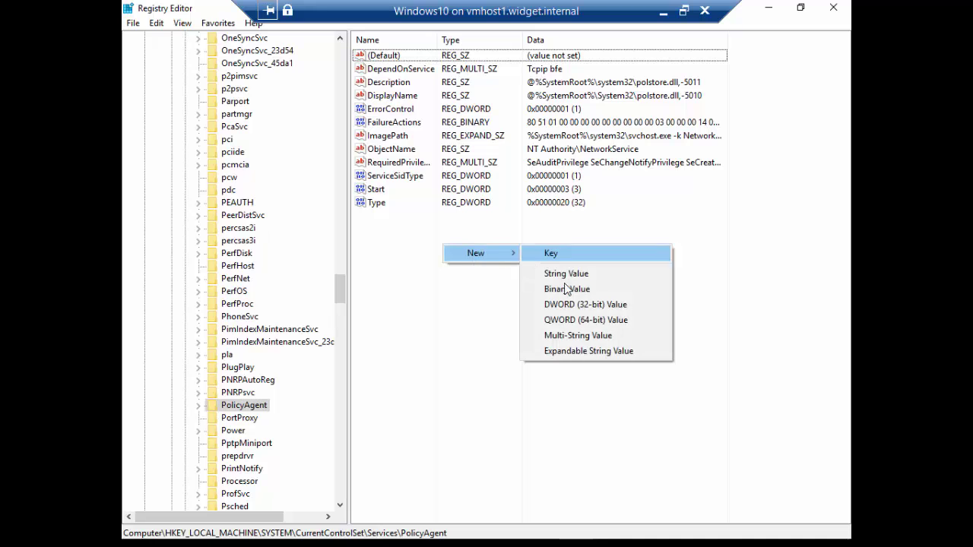
pyautogui.click(573, 306)
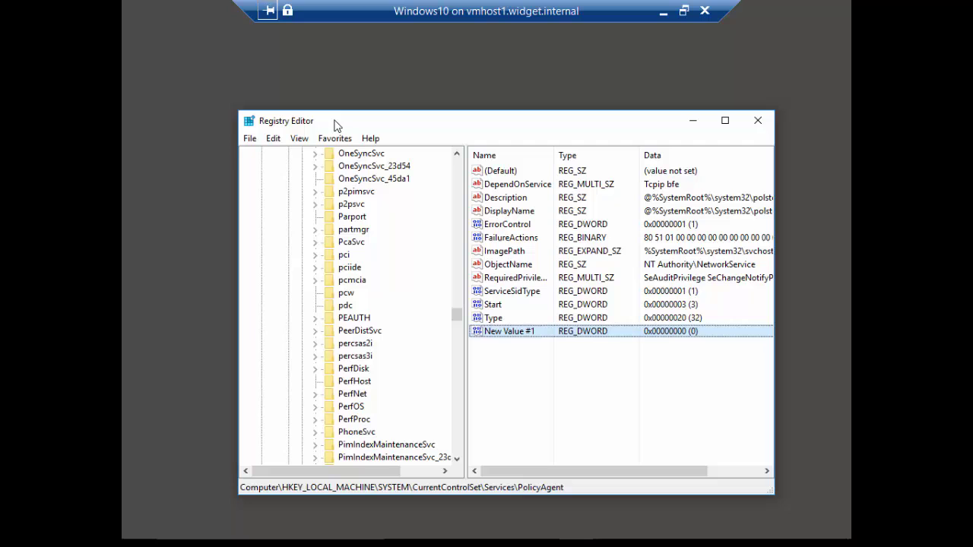
pyautogui.click(683, 10)
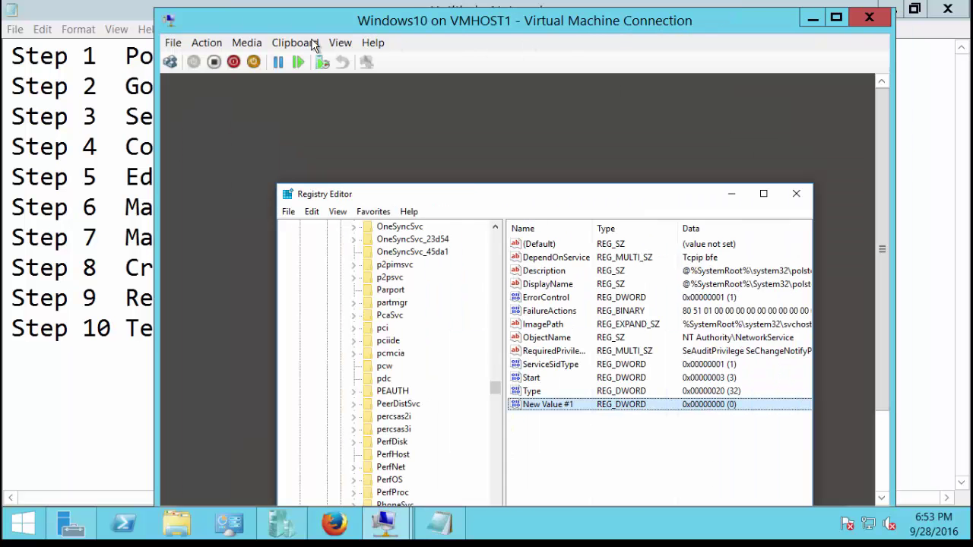
pyautogui.click(295, 43)
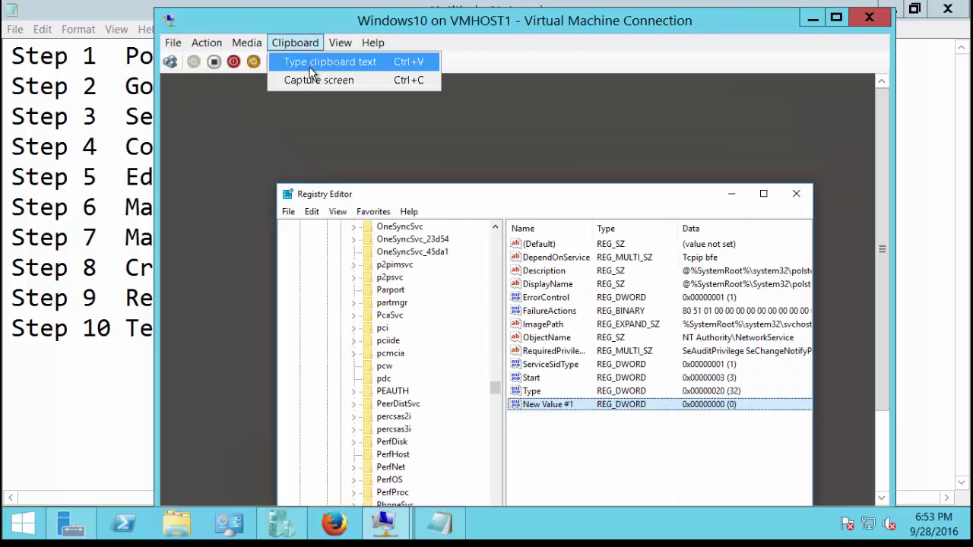
pyautogui.click(544, 411)
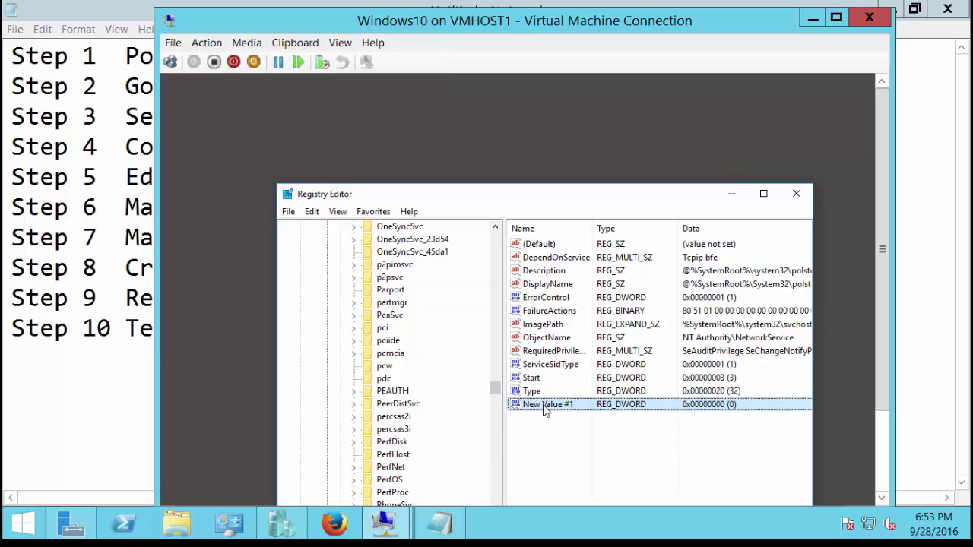
pyautogui.rightClick(544, 411)
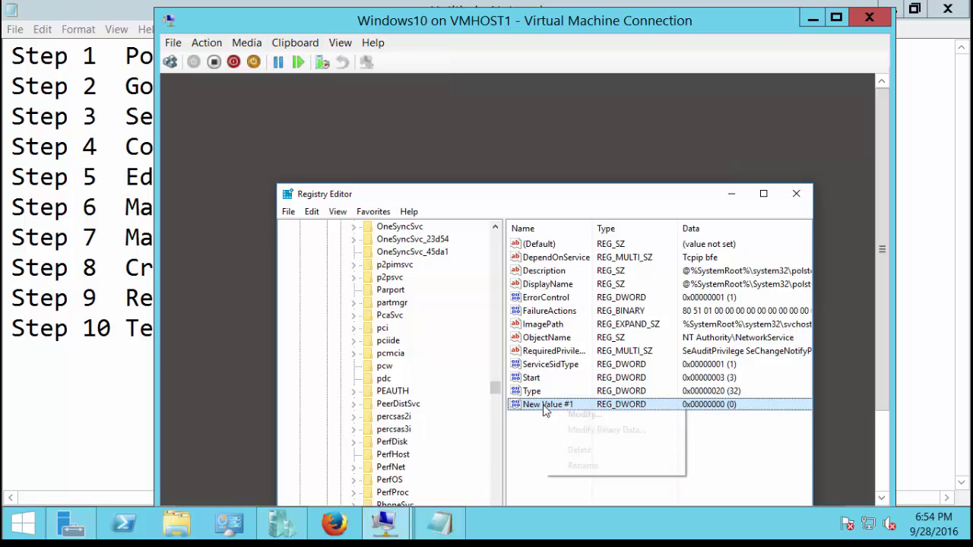
pyautogui.click(564, 414)
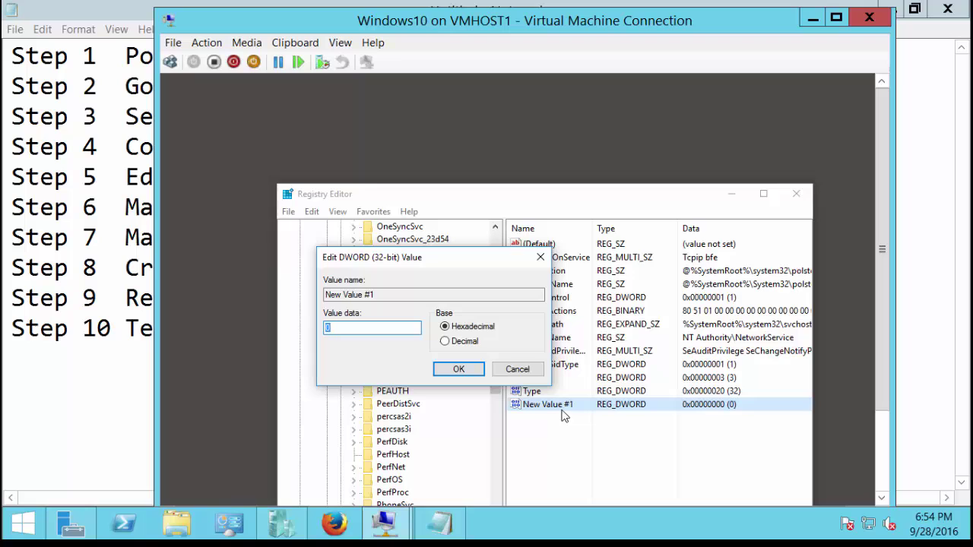
pyautogui.click(516, 369)
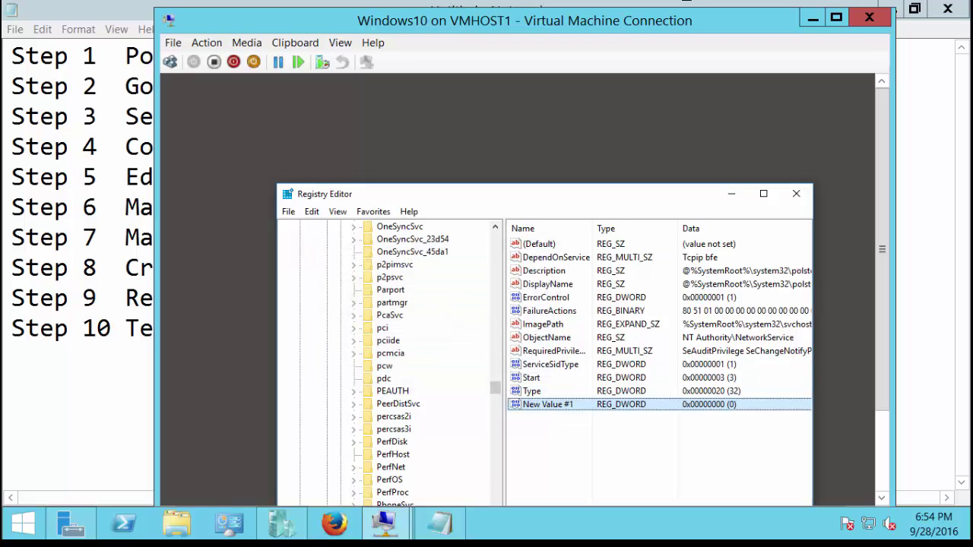
# Rename New Value #1 to AssumeUDPEncapsulationContextOnSendRule by pasting the name.
pyautogui.press('F2')
pyautogui.write('AssumeUDPEncapsulationContextOnSendRule')
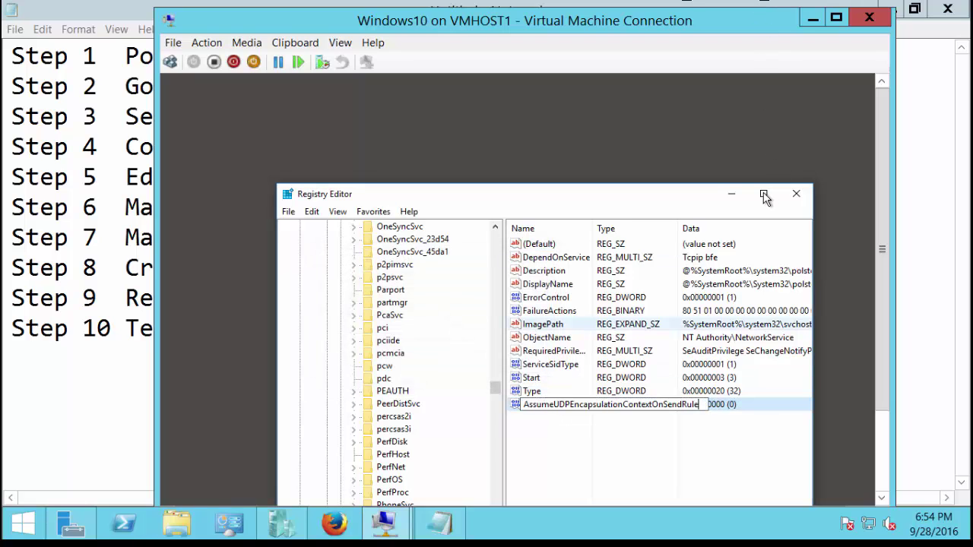
pyautogui.click(763, 193)
pyautogui.press('Return')
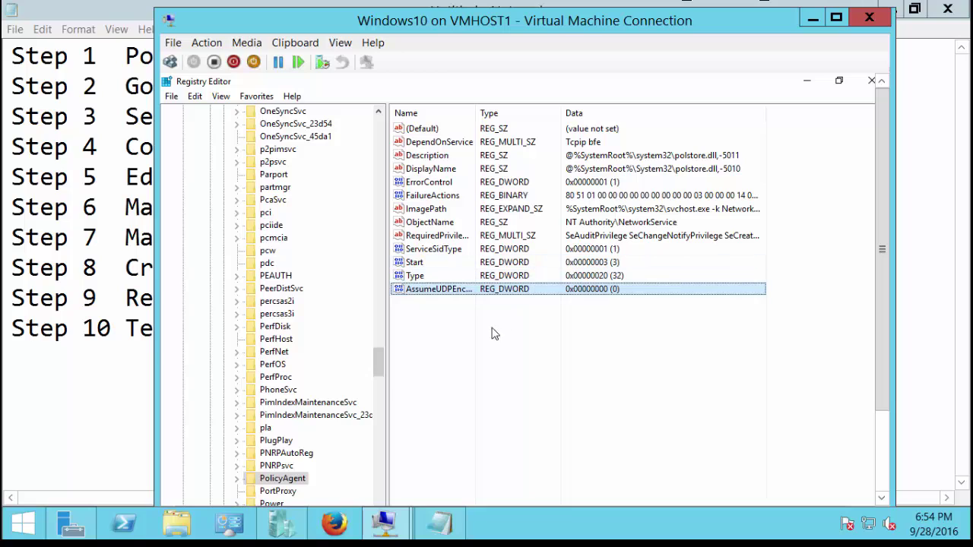
# Set AssumeUDPEncapsulationContextOnSendRule's data to 2 and close Registry Editor.
pyautogui.doubleClick(459, 292)
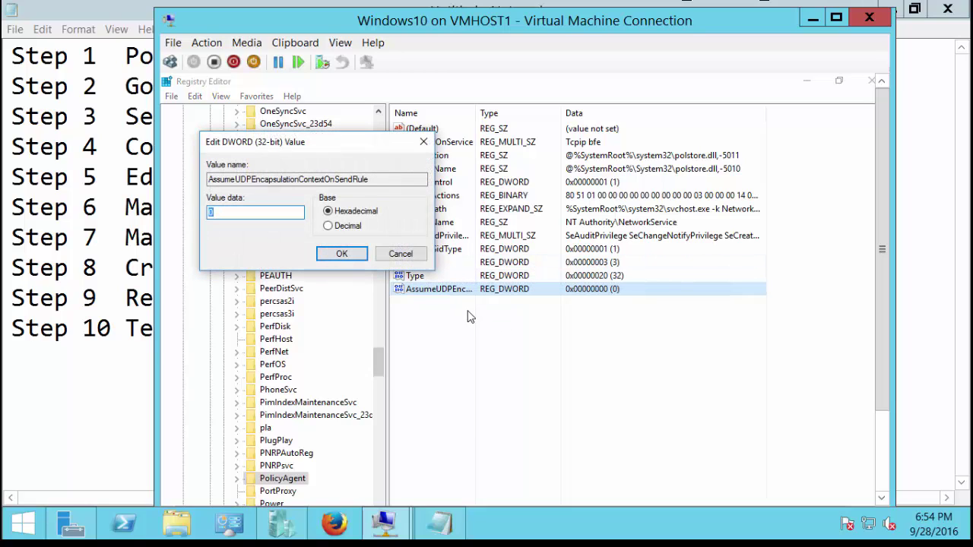
pyautogui.write('2')
pyautogui.click(342, 254)
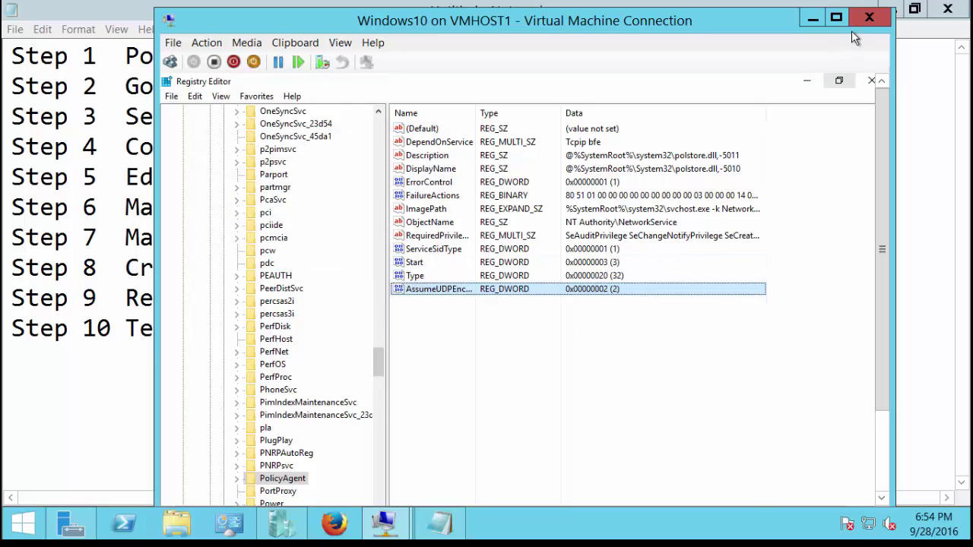
pyautogui.click(870, 82)
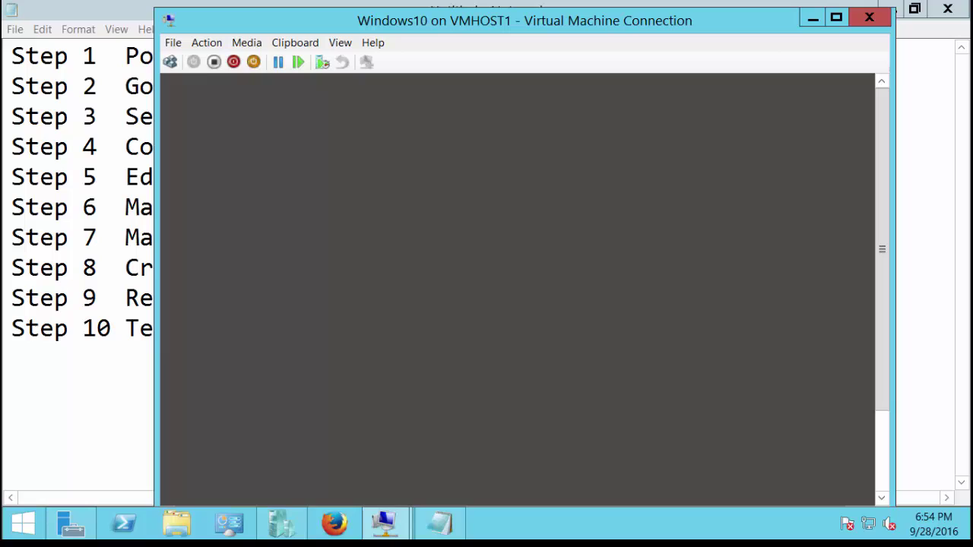
# Launch services.msc from the Run box on the Windows 10 client.
pyautogui.click(881, 460)
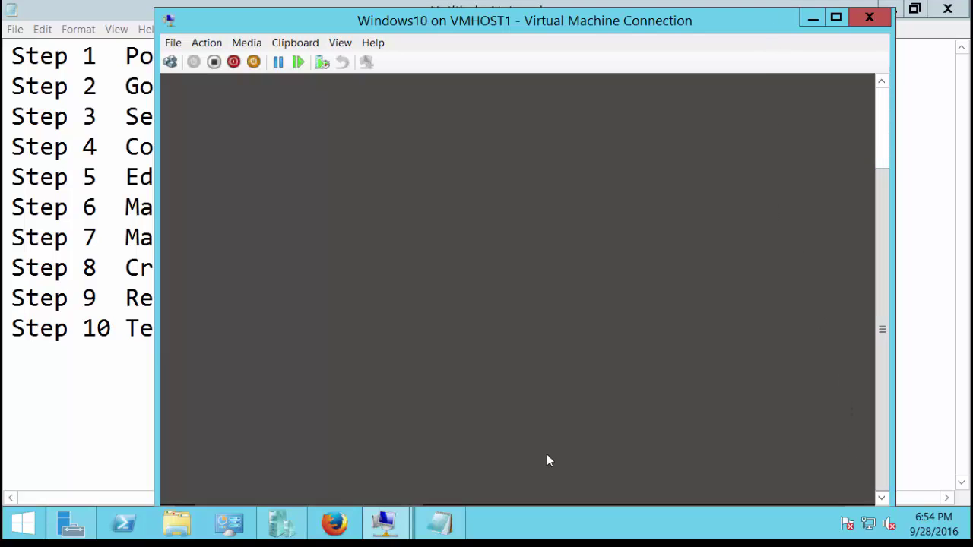
pyautogui.click(295, 43)
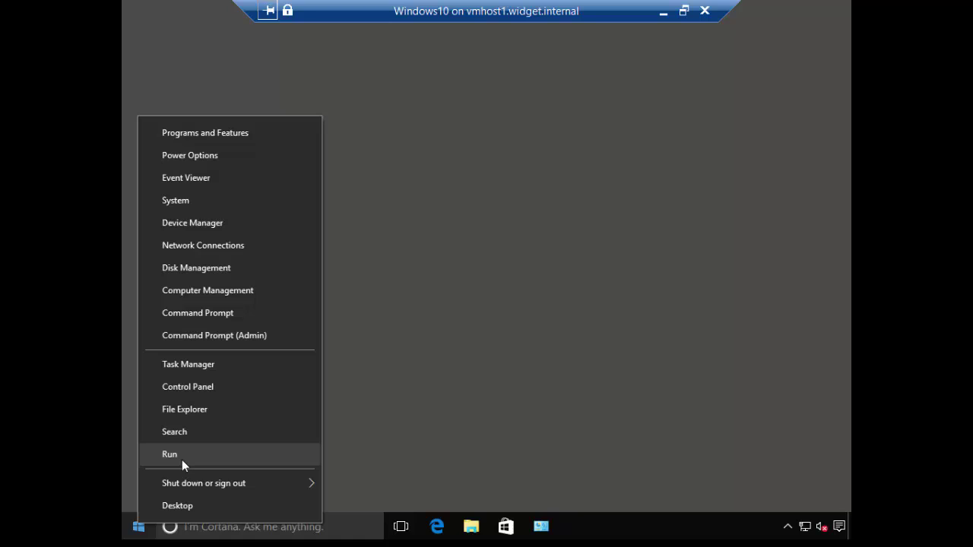
pyautogui.click(169, 455)
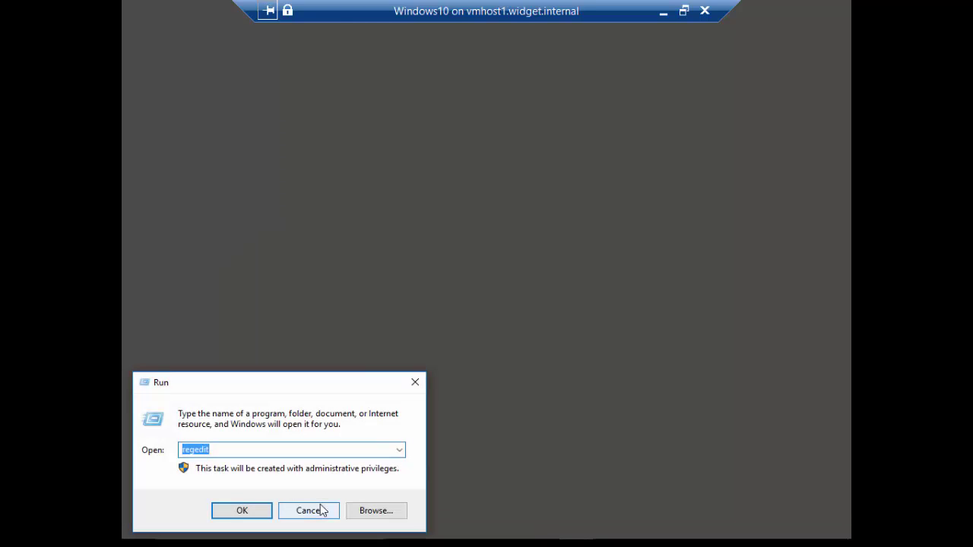
pyautogui.write('services.ms')
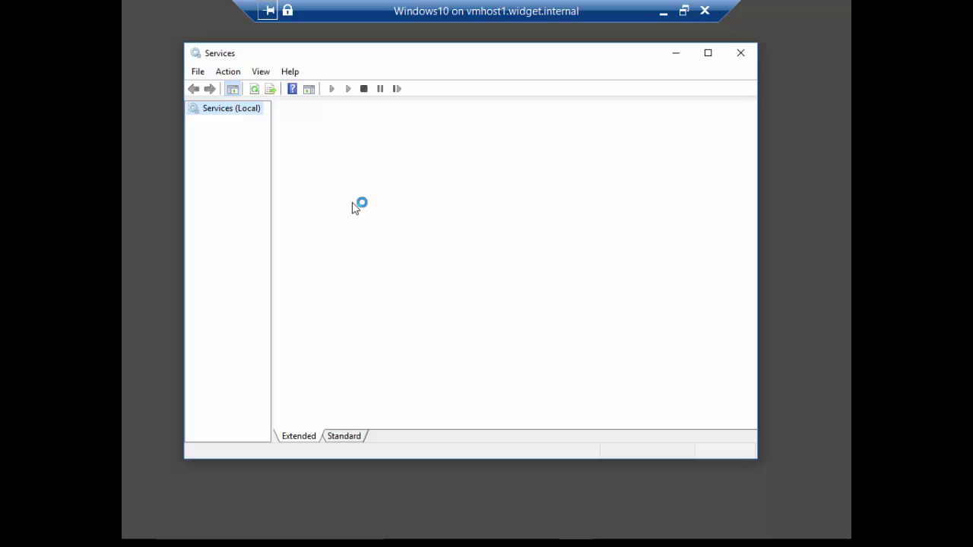
# Maximize Services, switch to the Standard view, and jump to the services starting with I.
pyautogui.click(706, 53)
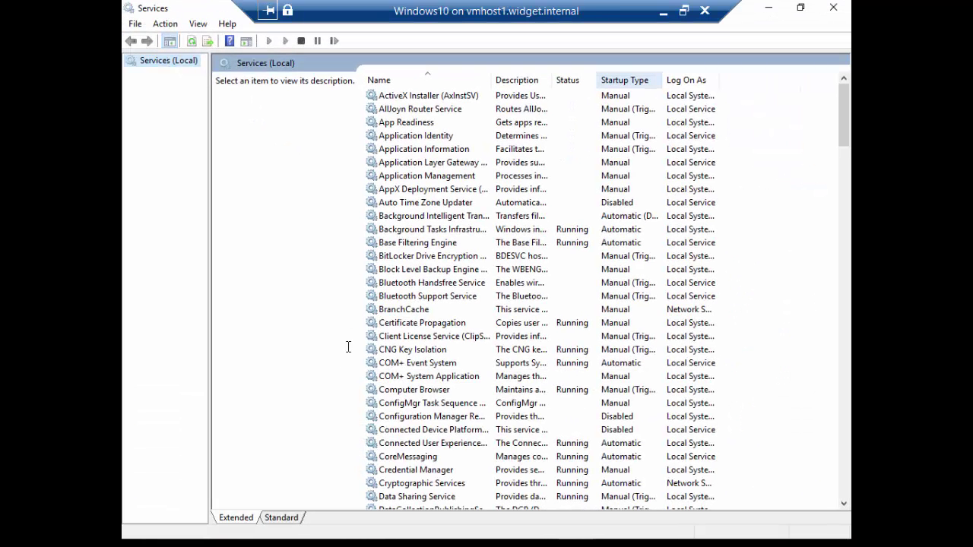
pyautogui.click(281, 518)
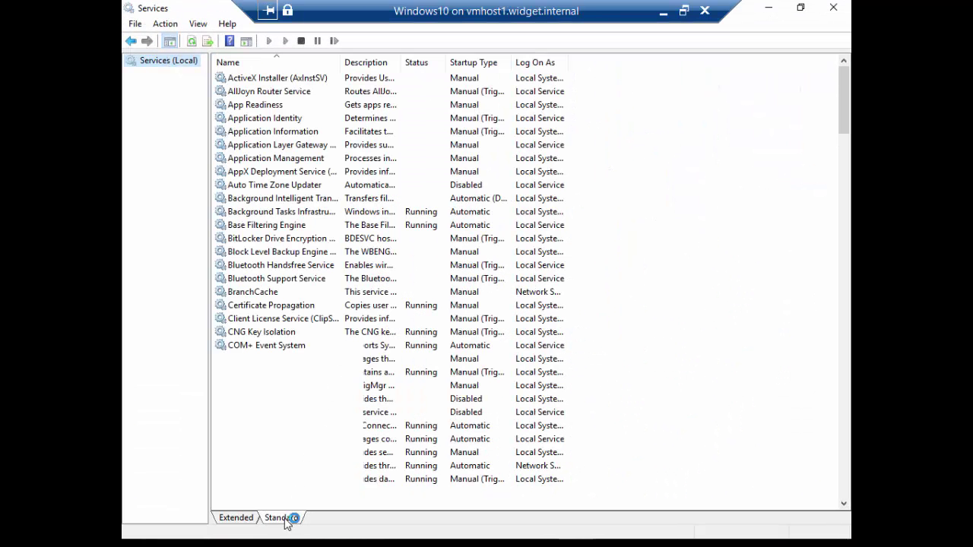
pyautogui.click(294, 346)
pyautogui.press('i')
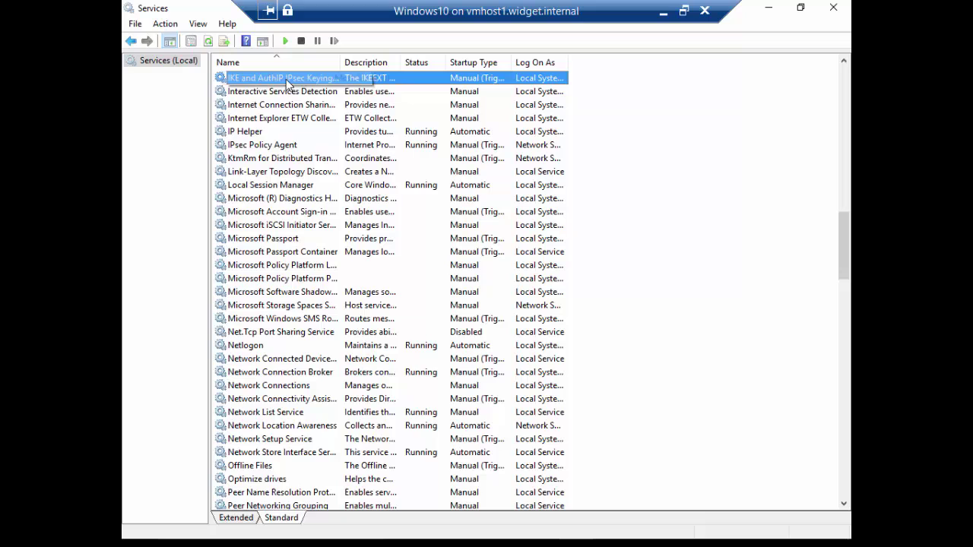
# Set IKE and AuthIP IPsec Keying Modules to Automatic startup and start the service.
pyautogui.doubleClick(487, 80)
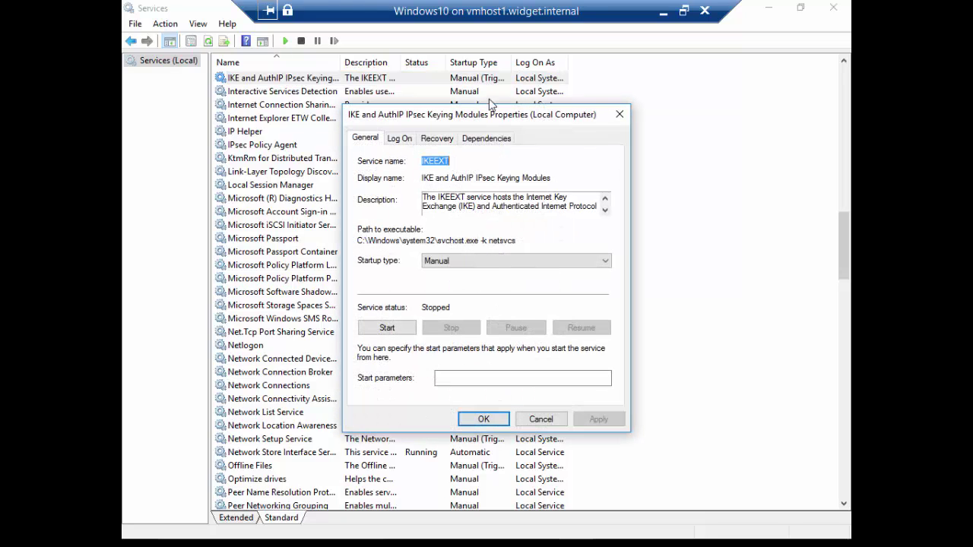
pyautogui.click(499, 263)
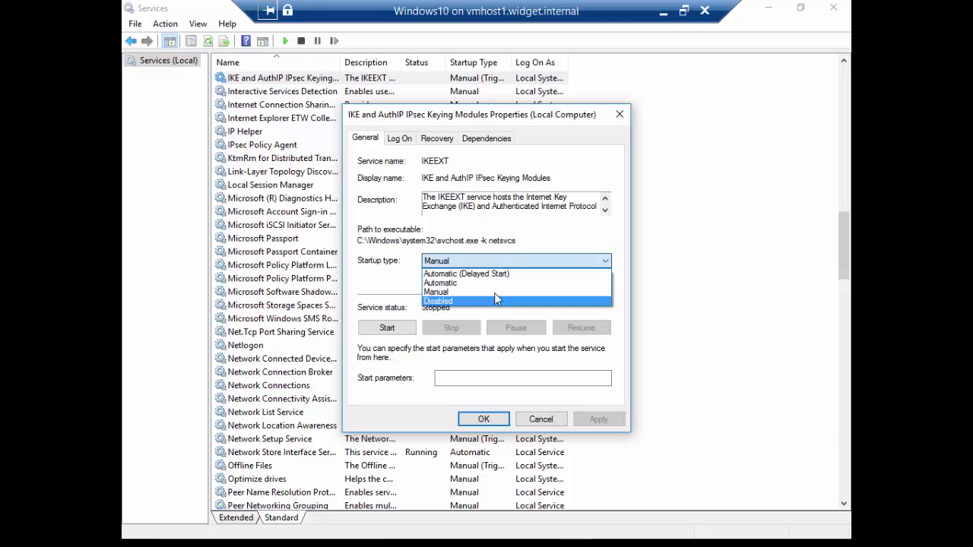
pyautogui.click(496, 283)
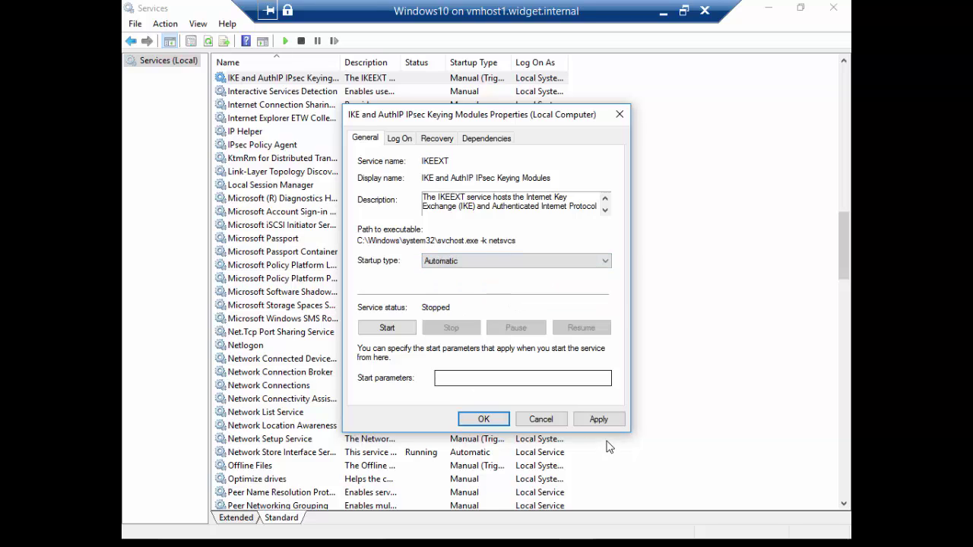
pyautogui.click(595, 419)
pyautogui.click(389, 329)
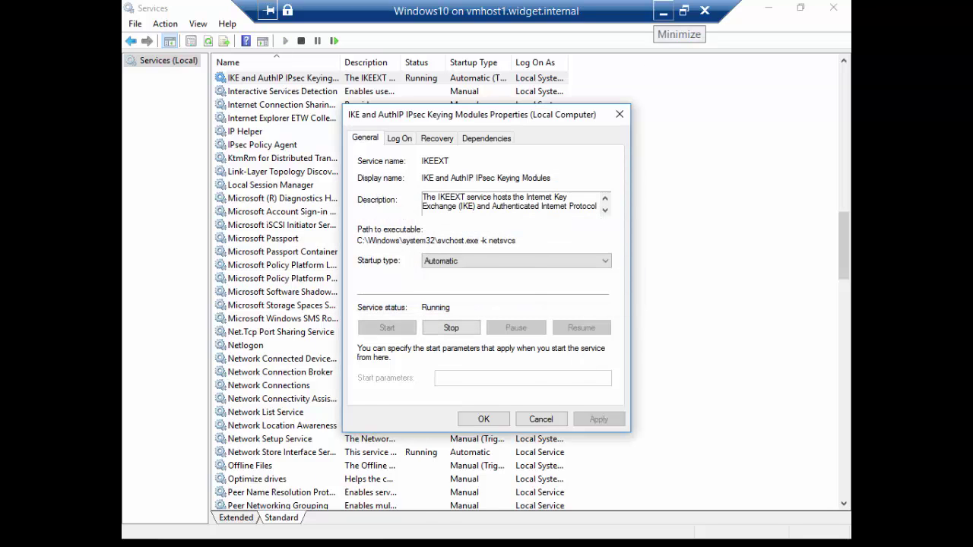
pyautogui.click(483, 419)
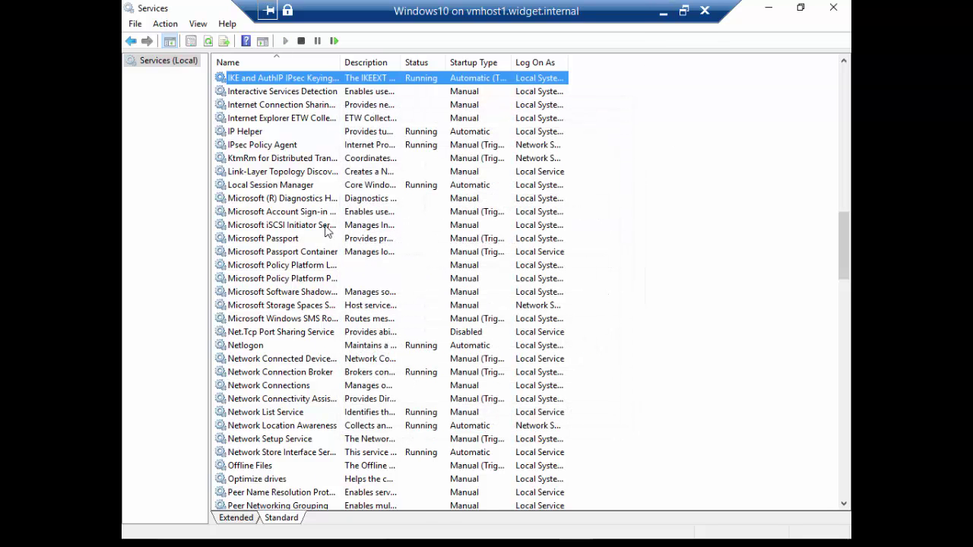
# Set IPsec Policy Agent's startup type to Automatic.
pyautogui.click(274, 145)
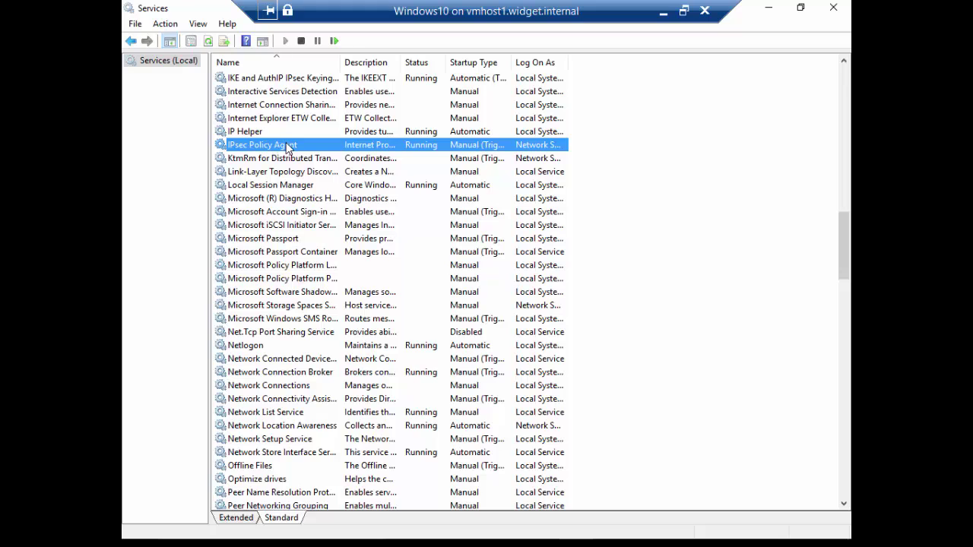
pyautogui.doubleClick(441, 151)
pyautogui.click(467, 261)
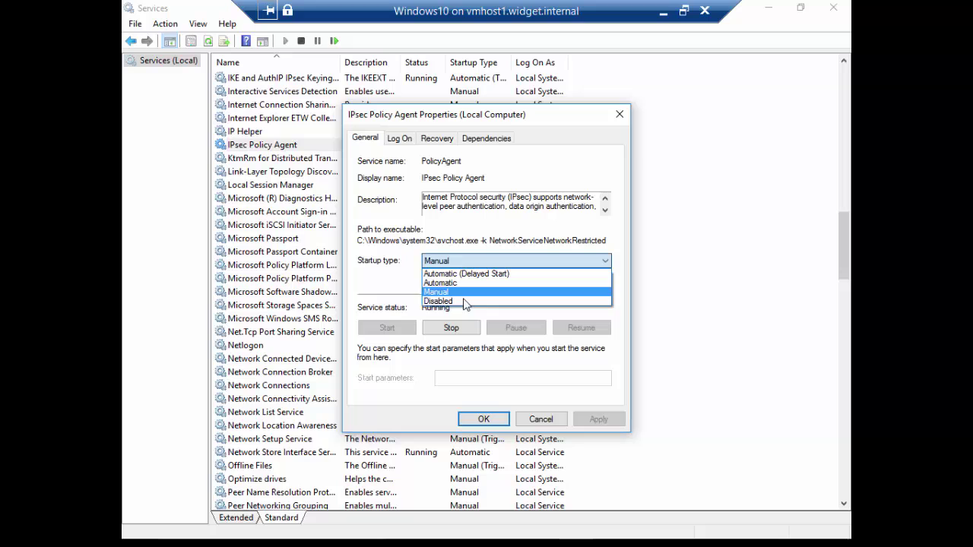
pyautogui.click(441, 283)
pyautogui.click(484, 418)
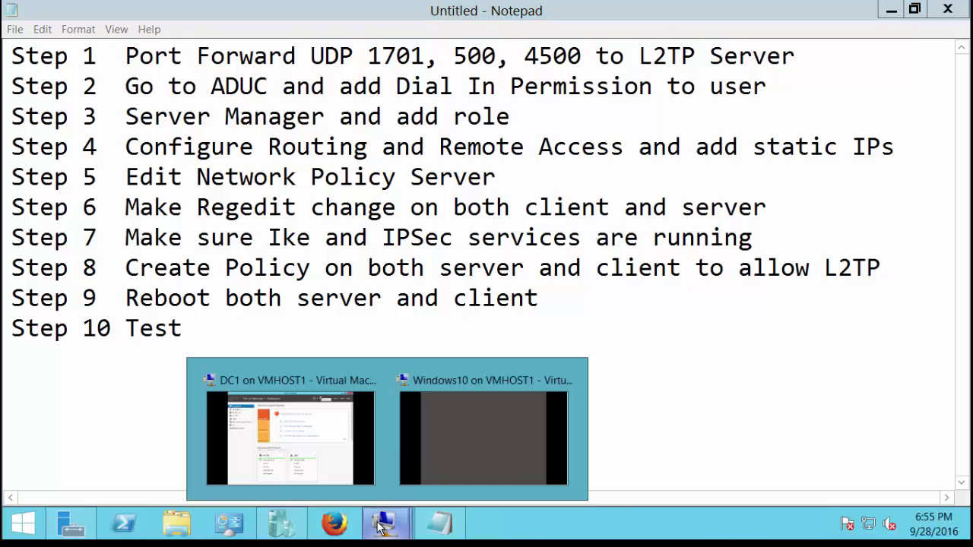
# Open the Services console on DC1 in Standard view and jump to the I services.
pyautogui.click(325, 442)
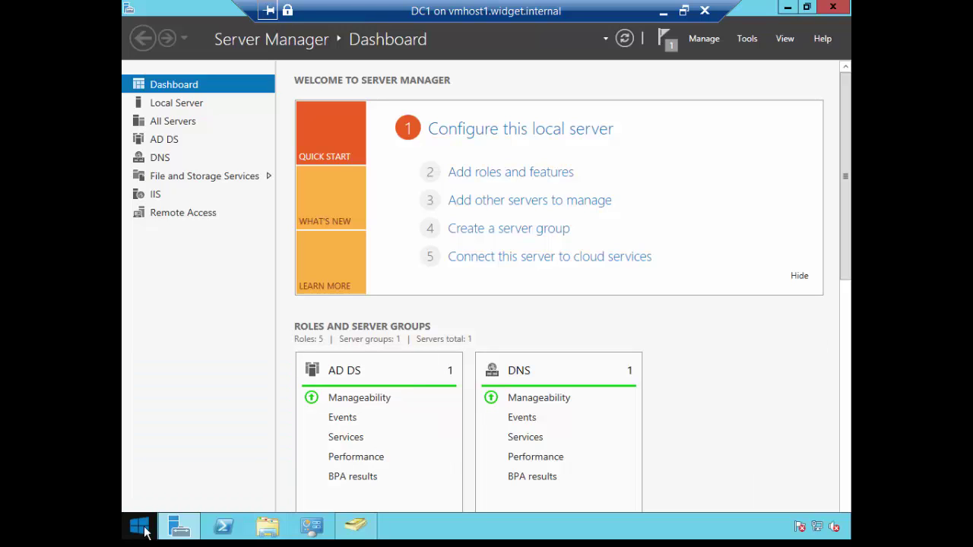
pyautogui.rightClick(144, 528)
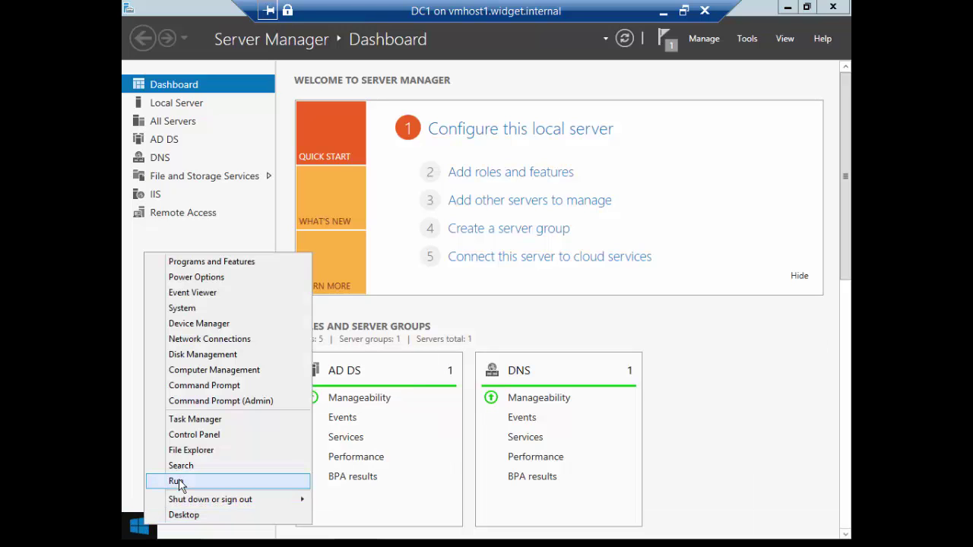
pyautogui.click(747, 38)
pyautogui.click(747, 38)
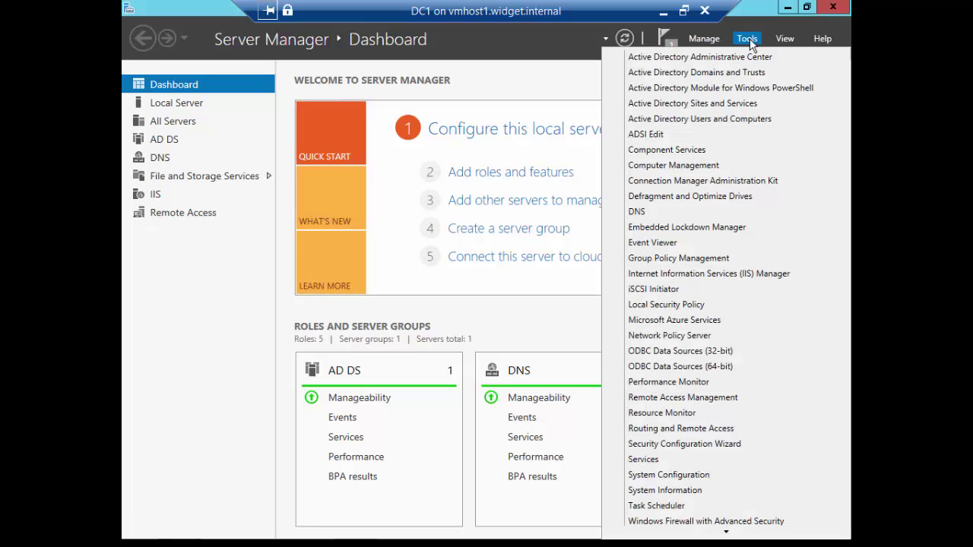
pyautogui.click(660, 460)
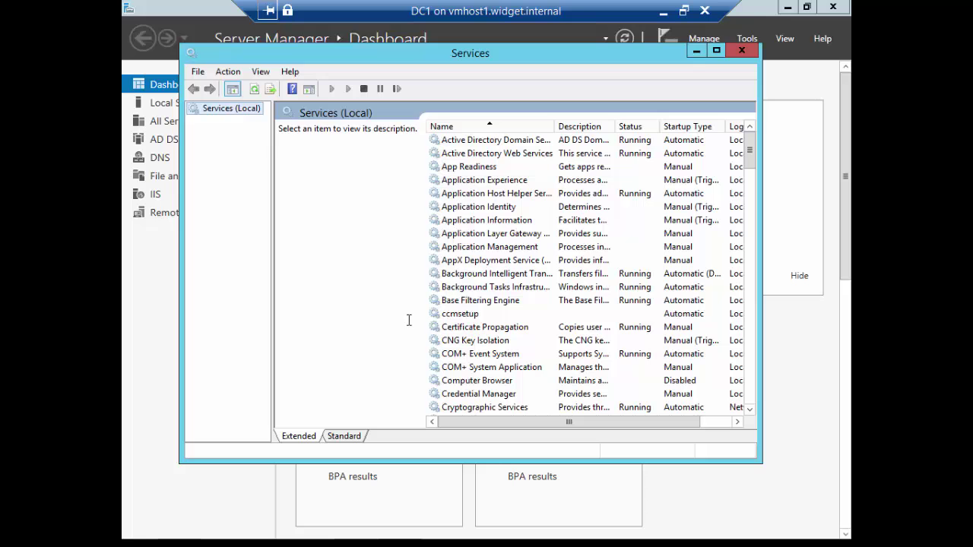
pyautogui.click(344, 436)
pyautogui.click(352, 337)
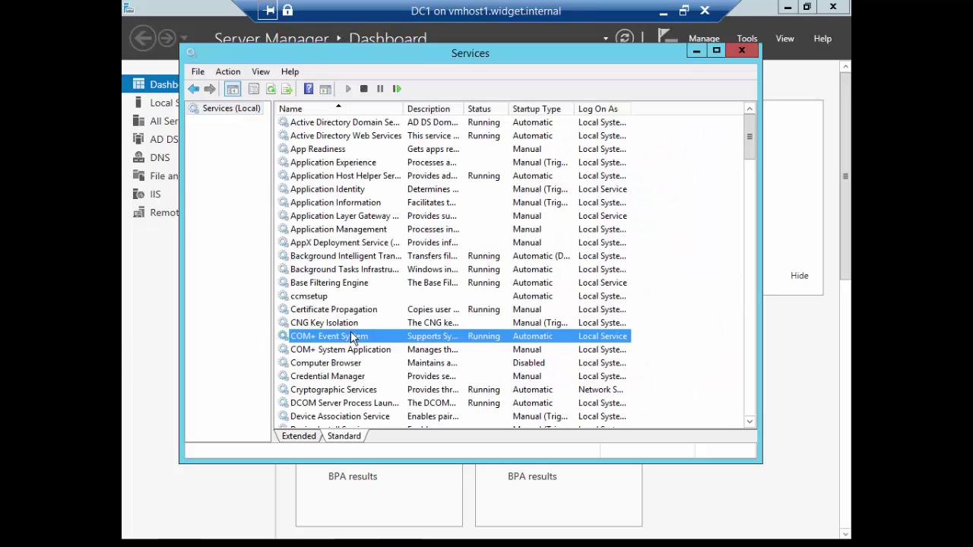
pyautogui.press('i')
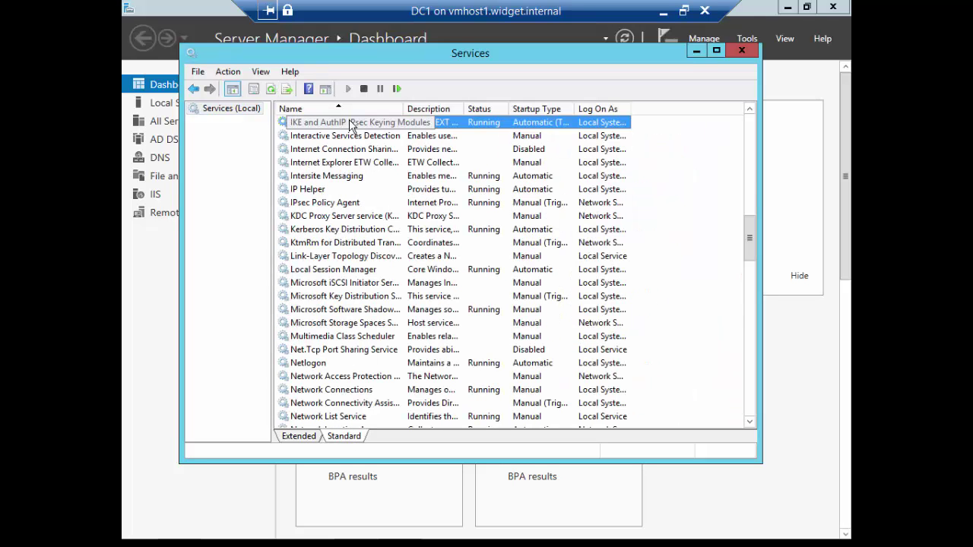
# Change DC1's IPsec Policy Agent startup type from Manual to Automatic.
pyautogui.click(343, 203)
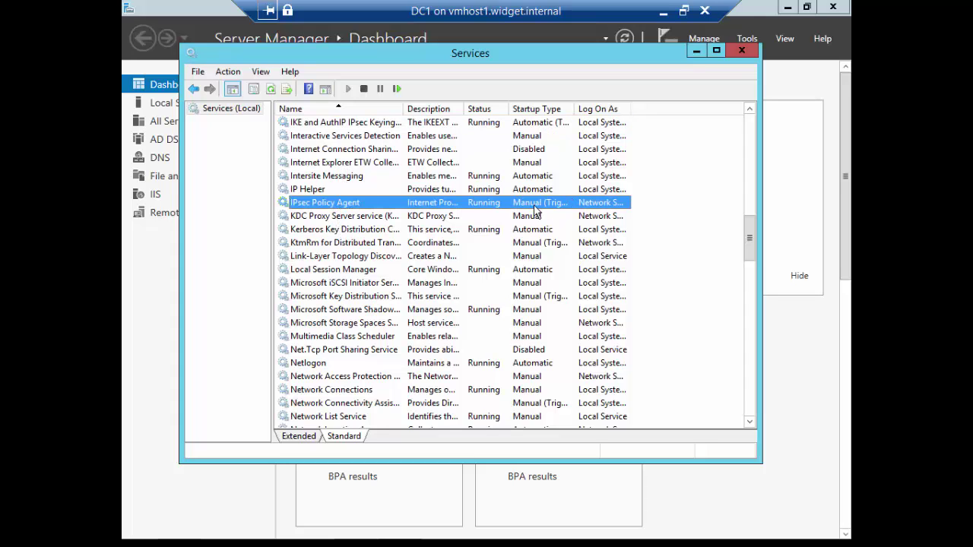
pyautogui.doubleClick(523, 206)
pyautogui.click(481, 243)
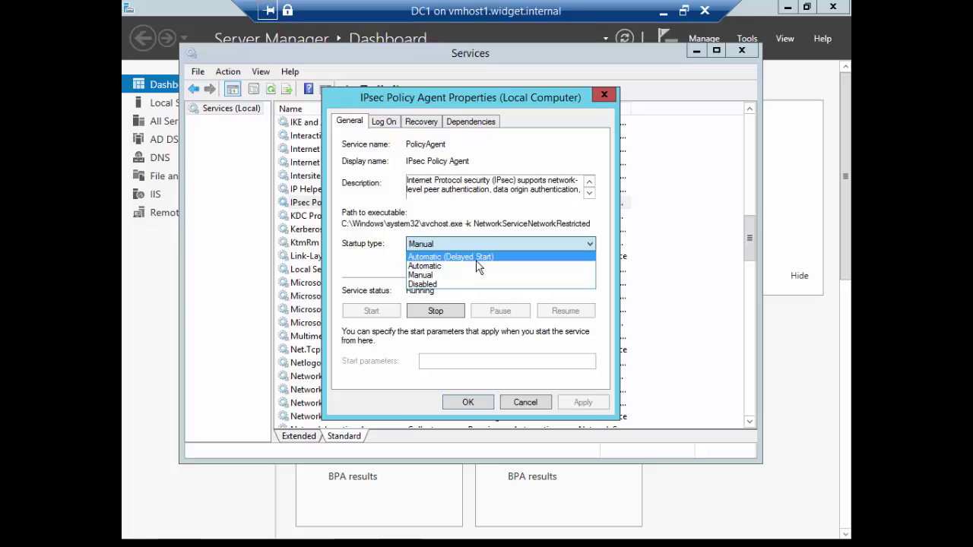
pyautogui.click(473, 263)
pyautogui.click(465, 402)
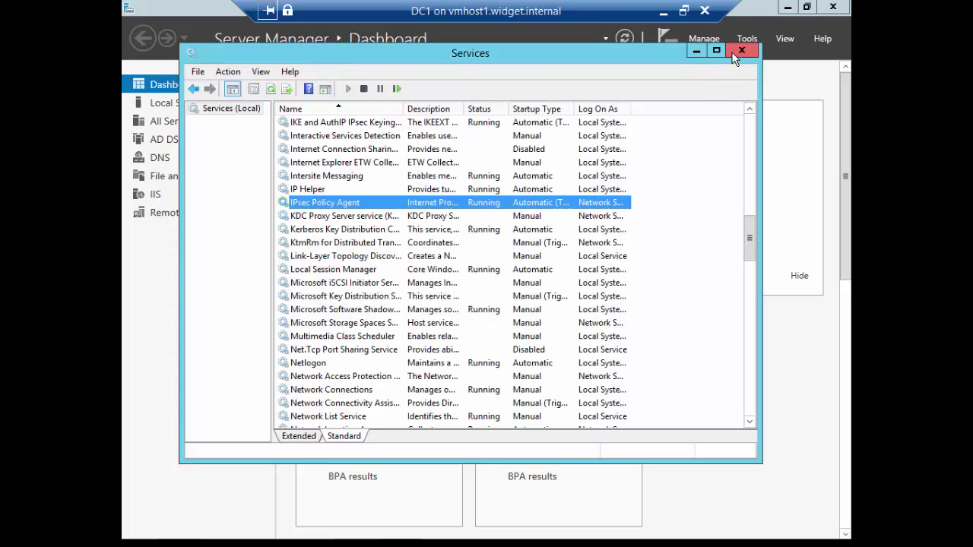
# Close DC1's Services console to return to the empty desktop.
pyautogui.click(734, 55)
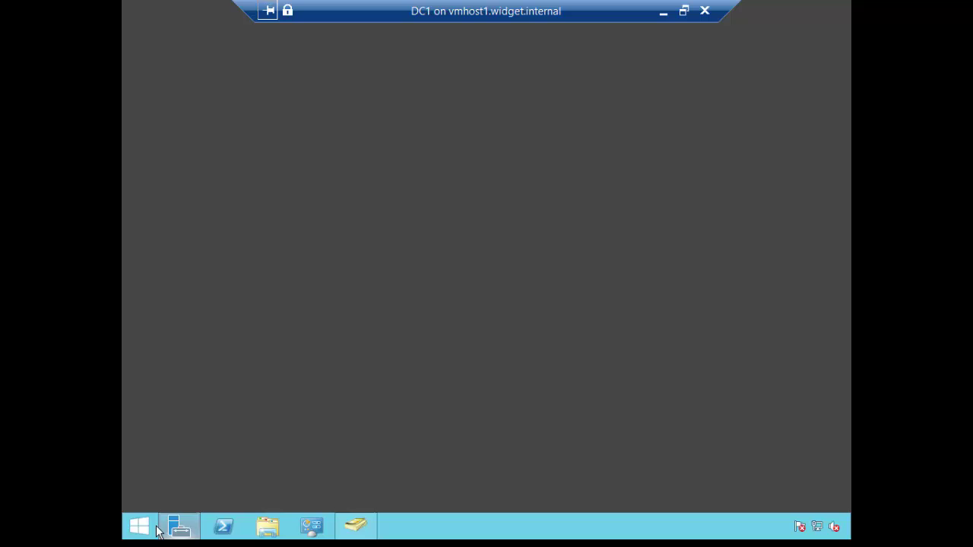
# Launch mmc and add the IP Security Policy Management snap-in for the local computer.
pyautogui.rightClick(141, 527)
pyautogui.click(195, 481)
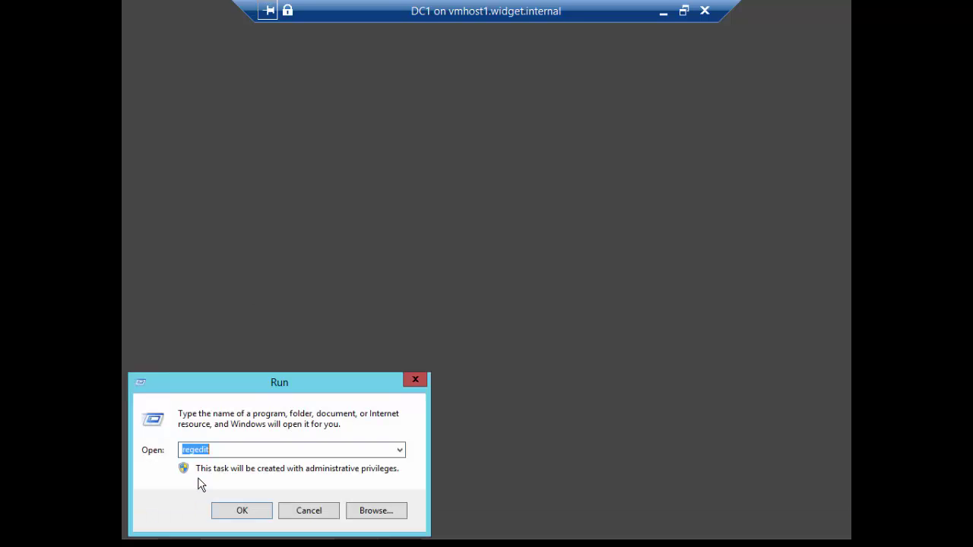
pyautogui.write('mmc')
pyautogui.press('Return')
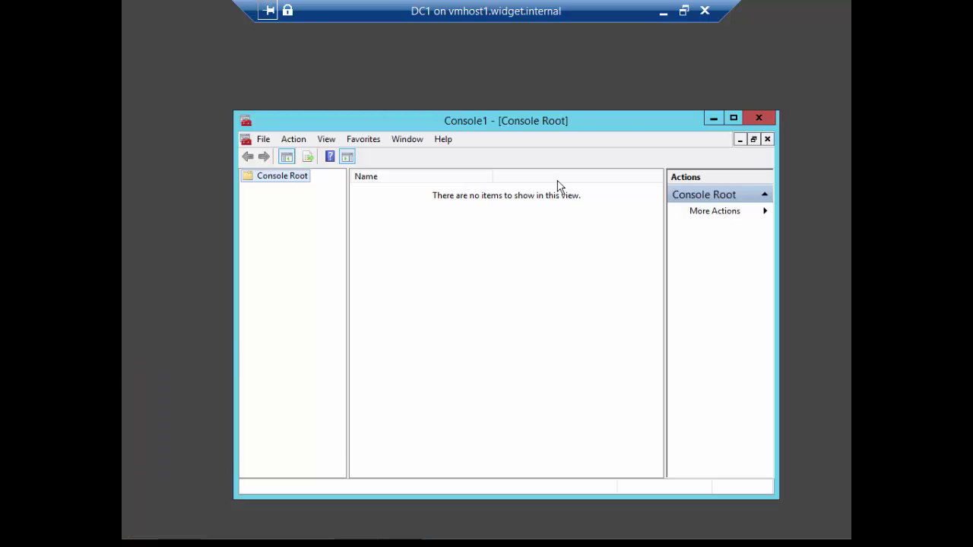
pyautogui.doubleClick(571, 127)
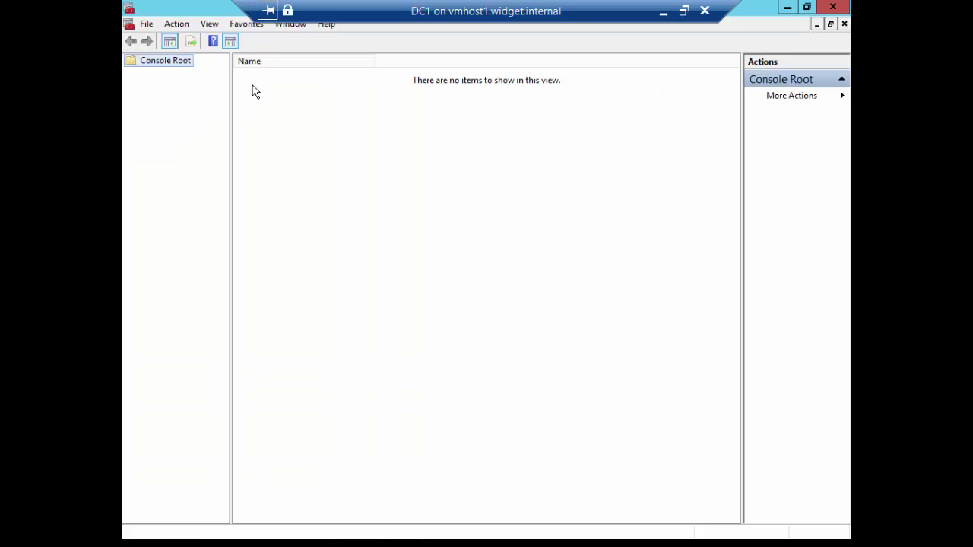
pyautogui.click(146, 23)
pyautogui.click(180, 109)
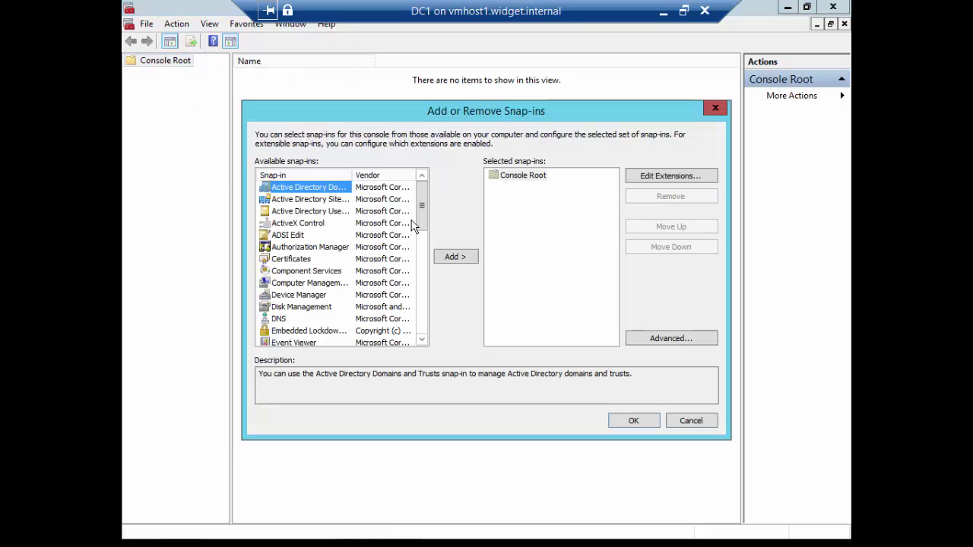
pyautogui.moveTo(422, 216); pyautogui.dragTo(422, 254)
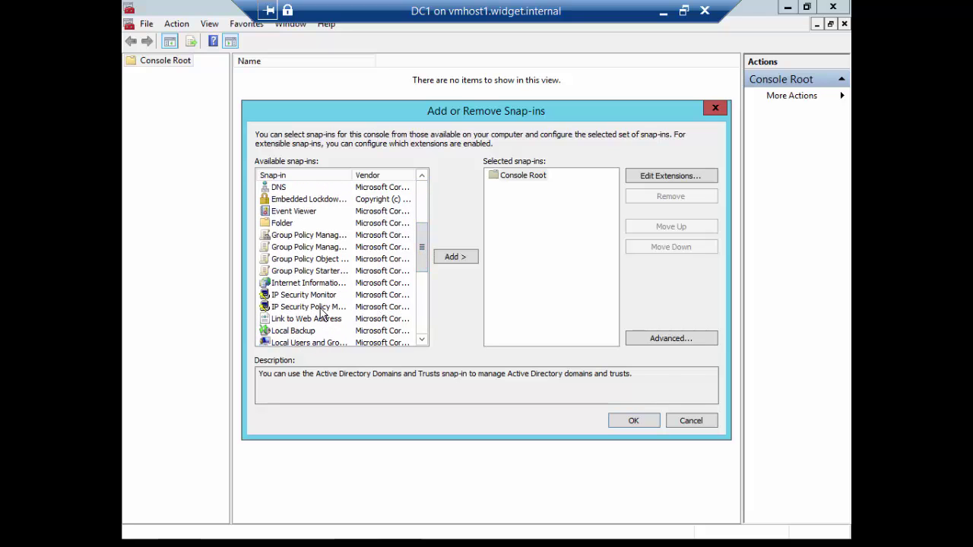
pyautogui.click(320, 307)
pyautogui.click(455, 258)
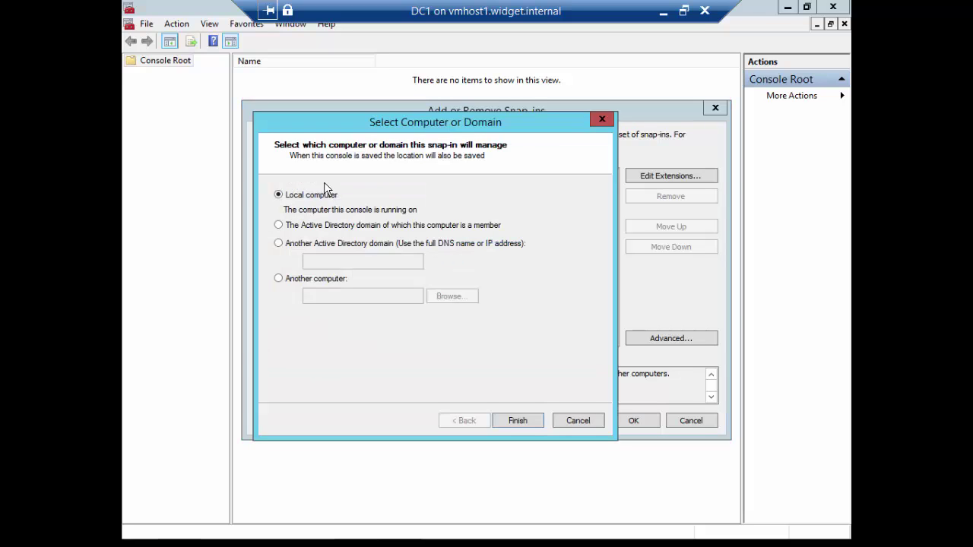
pyautogui.click(508, 423)
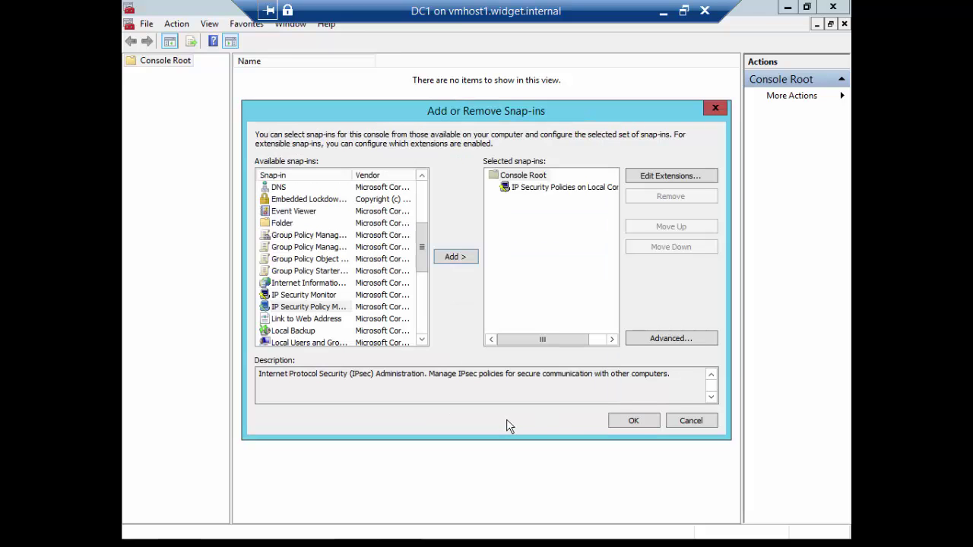
pyautogui.click(627, 421)
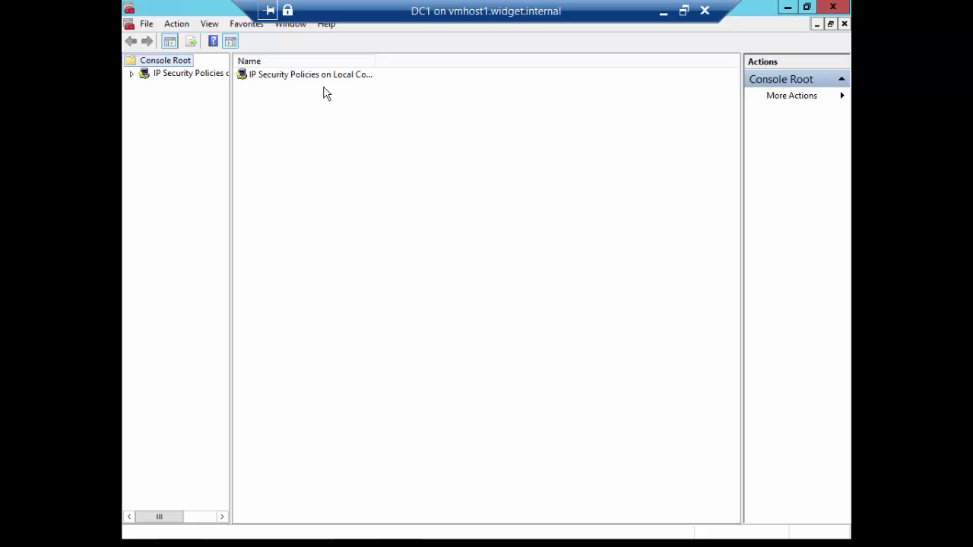
# Start a new IP security policy and name it Server.
pyautogui.click(326, 77)
pyautogui.rightClick(327, 79)
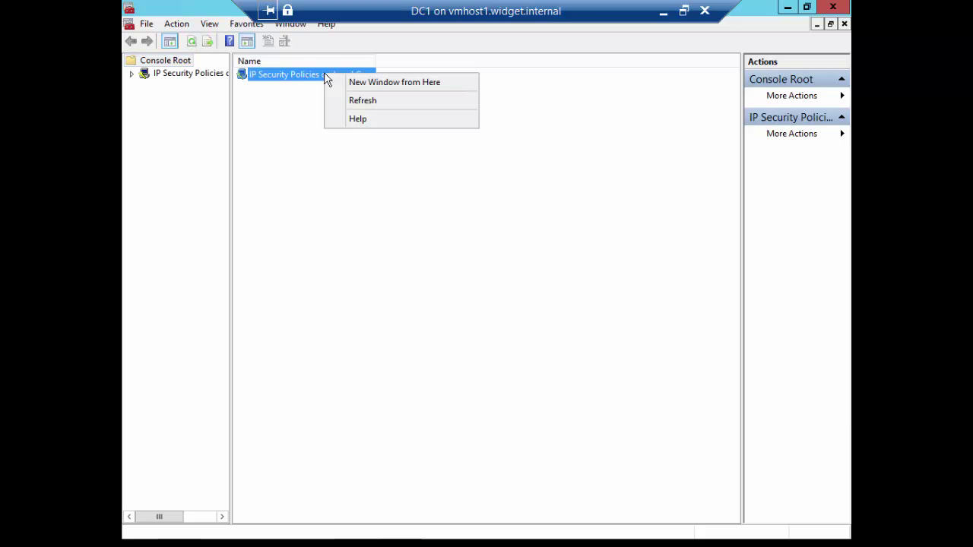
pyautogui.click(189, 79)
pyautogui.click(188, 79)
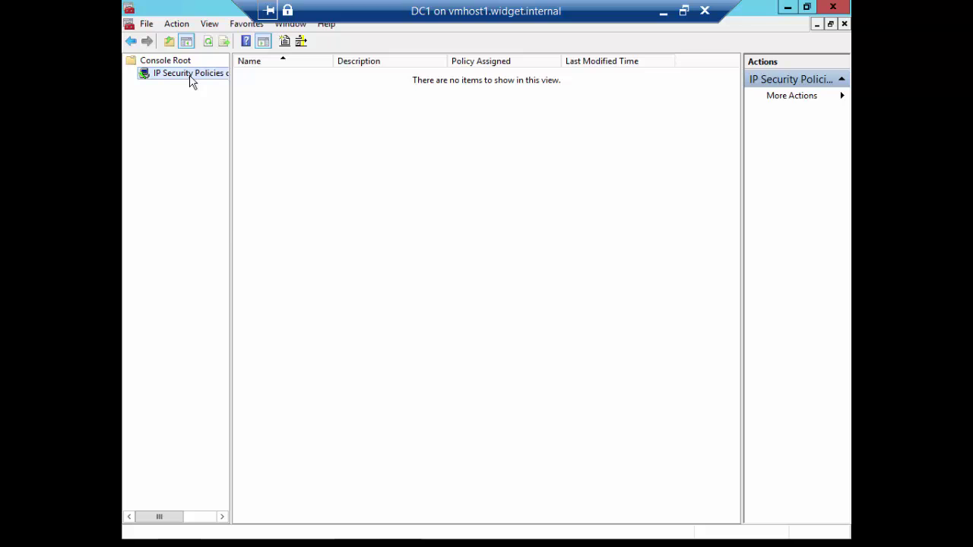
pyautogui.rightClick(189, 76)
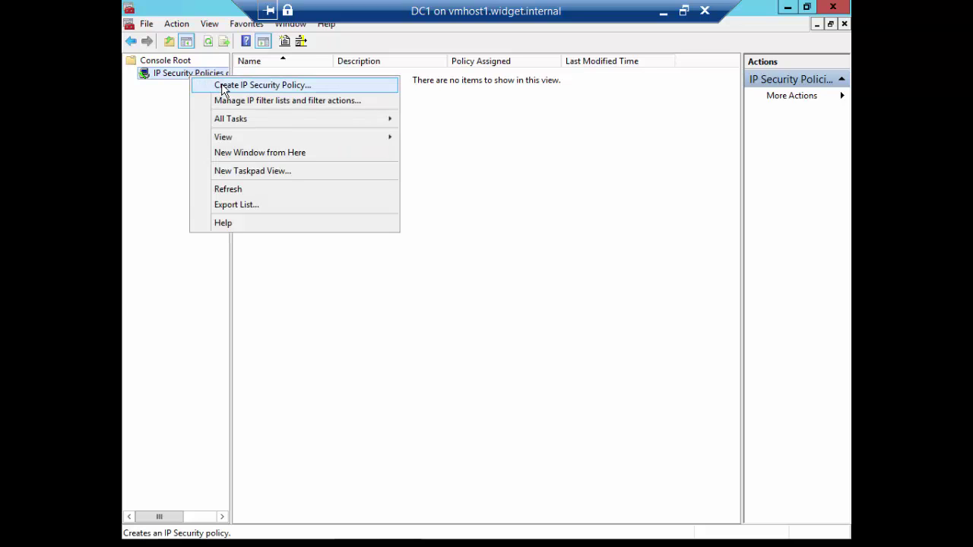
pyautogui.click(224, 88)
pyautogui.click(385, 278)
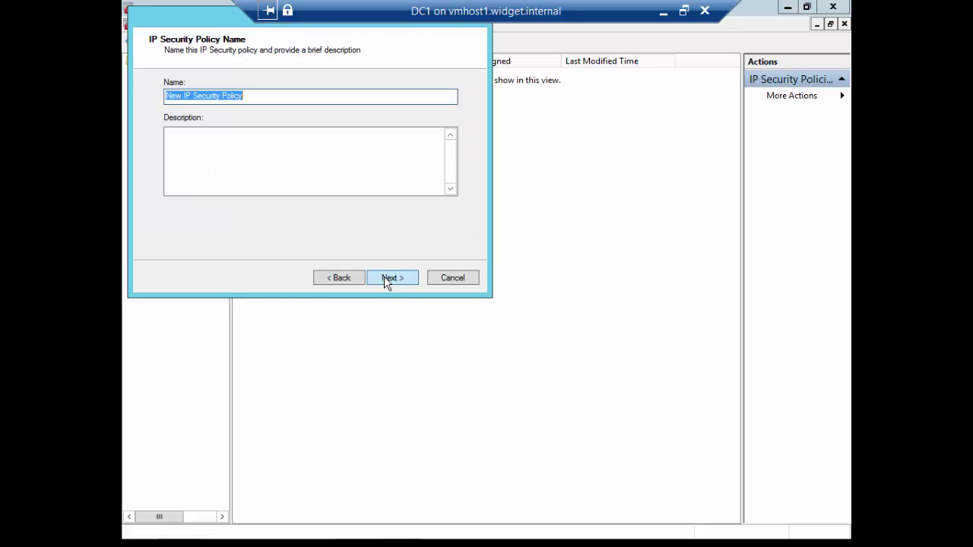
pyautogui.write('Server')
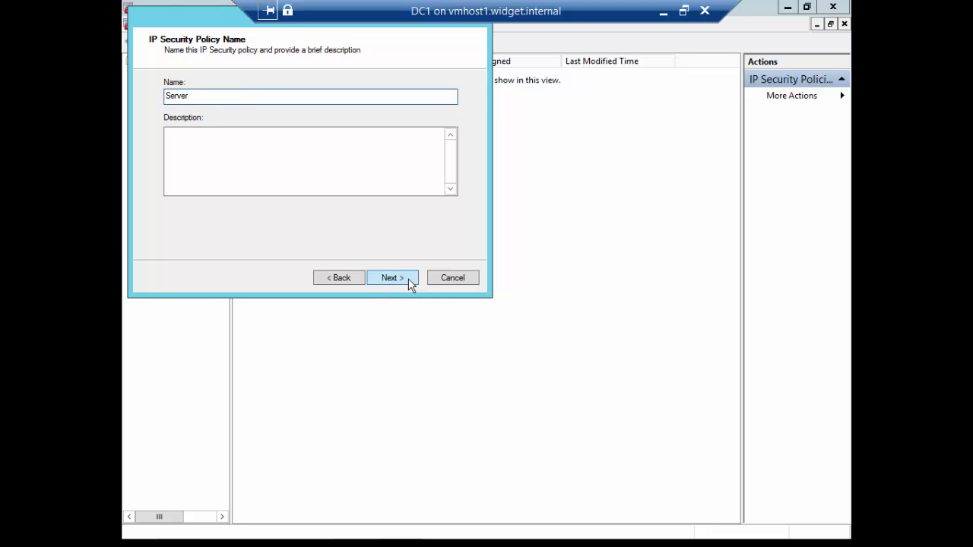
pyautogui.click(407, 278)
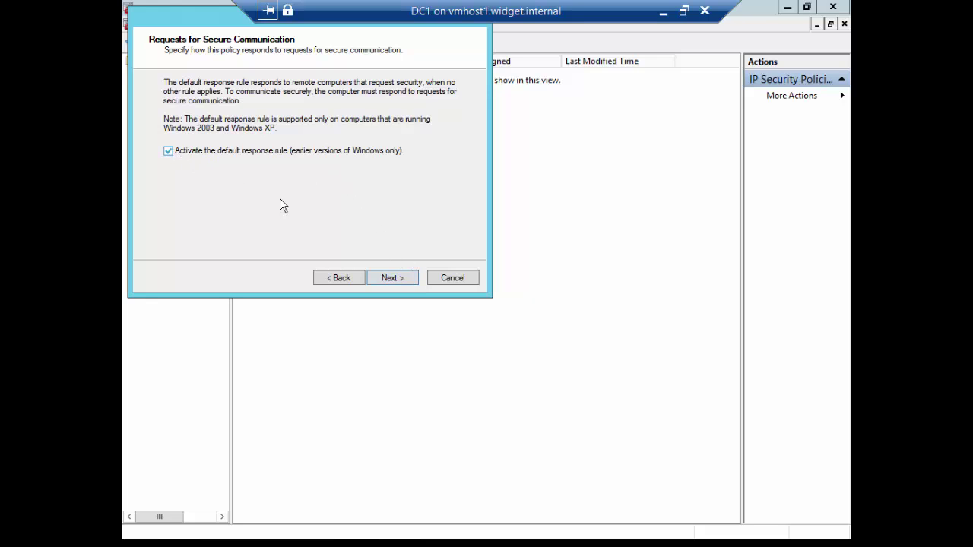
# Keep the default response rule, authenticate with a preshared key, and finish the Server policy.
pyautogui.click(392, 277)
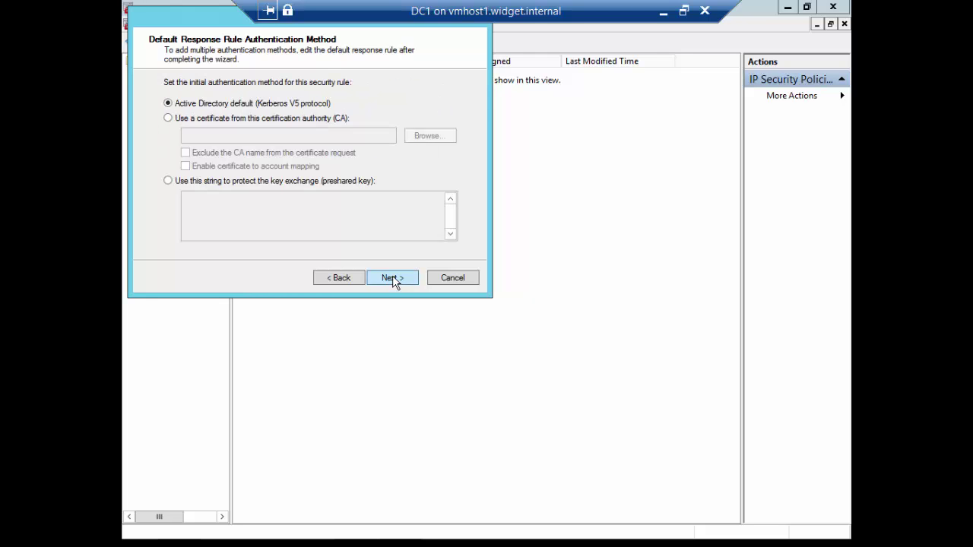
pyautogui.click(168, 181)
pyautogui.click(229, 205)
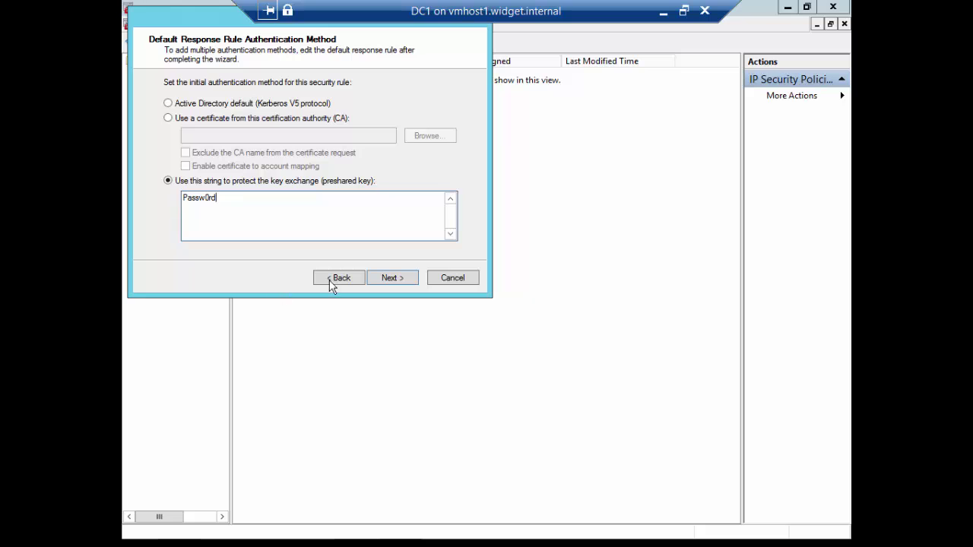
pyautogui.click(393, 277)
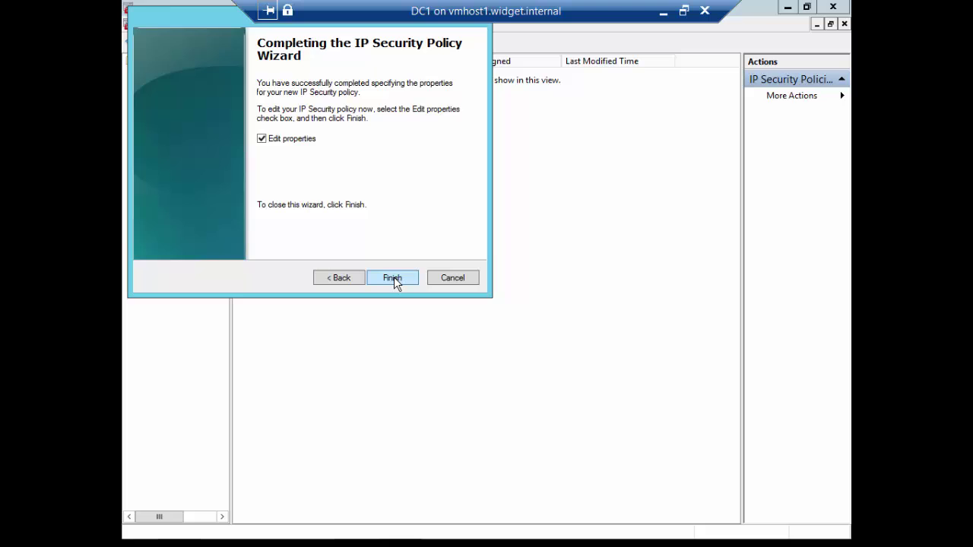
pyautogui.click(306, 138)
pyautogui.click(392, 278)
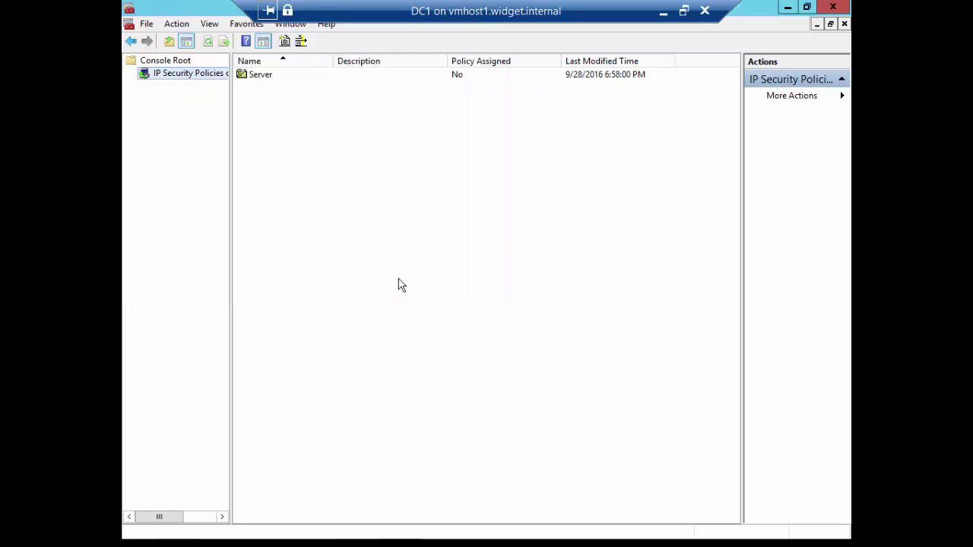
# Assign the Server IPsec policy and close the console.
pyautogui.click(457, 76)
pyautogui.rightClick(457, 78)
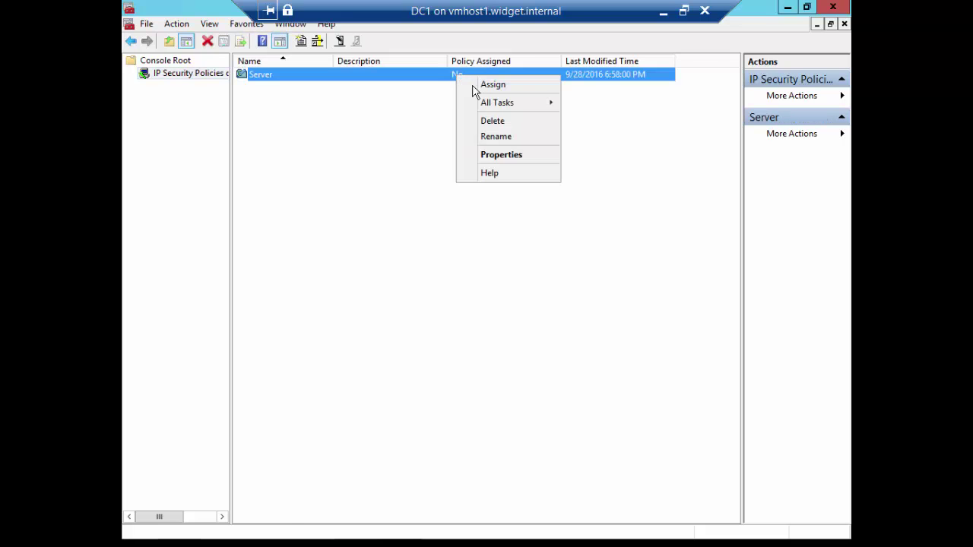
pyautogui.click(476, 92)
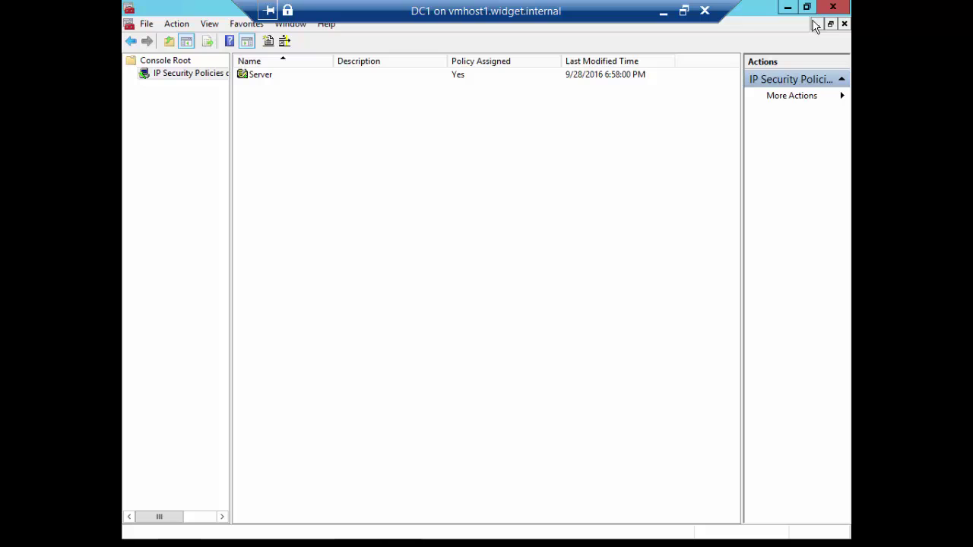
pyautogui.click(833, 6)
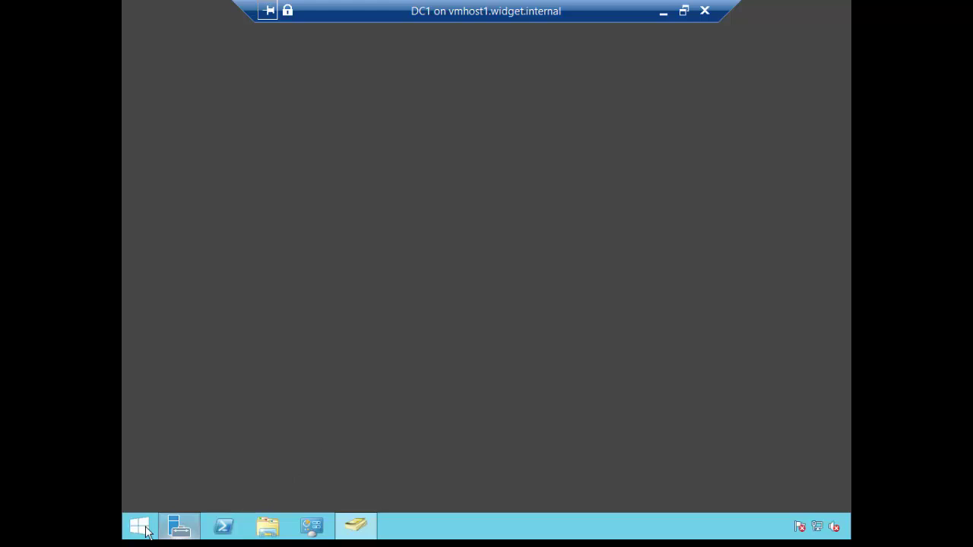
# Restart the DC1 server from the Win+X shut down menu.
pyautogui.rightClick(141, 525)
pyautogui.moveTo(258, 505)
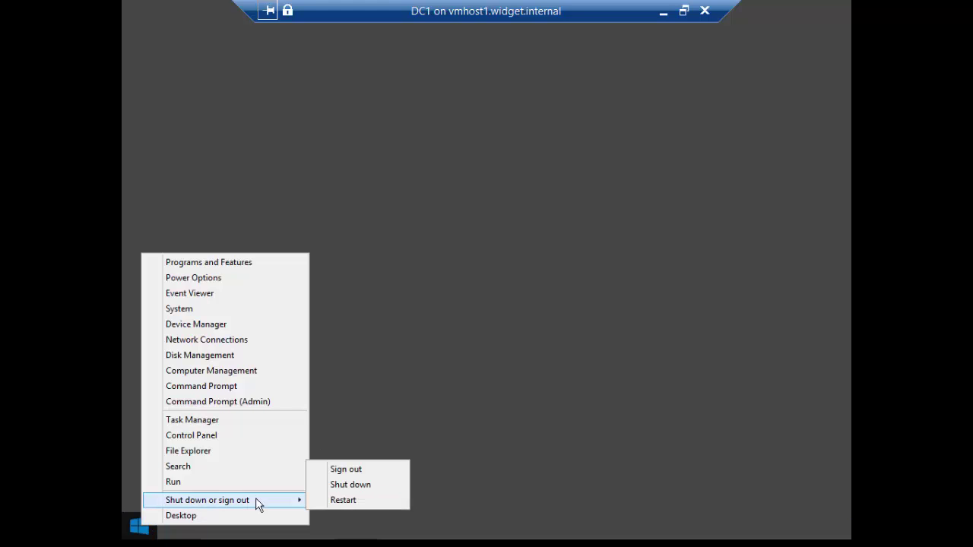
pyautogui.click(346, 501)
pyautogui.click(326, 499)
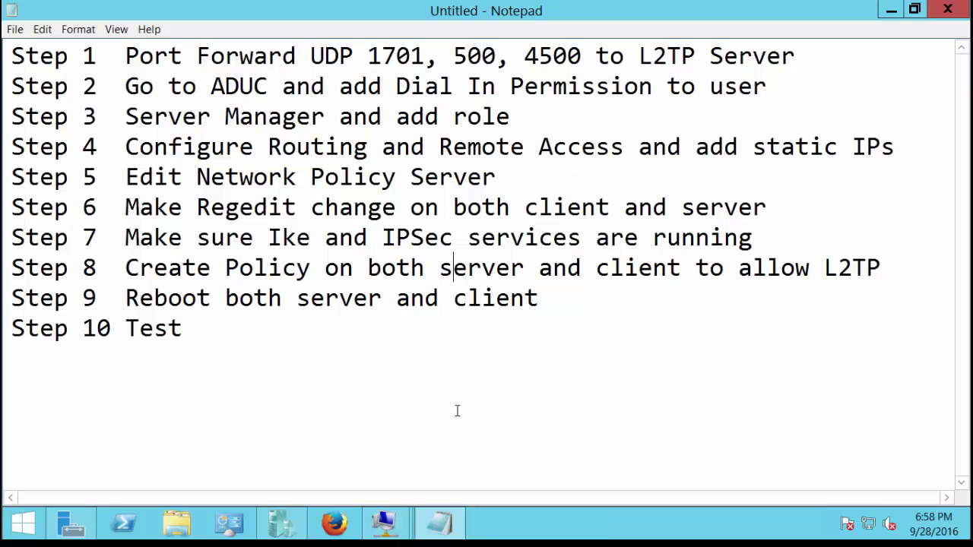
pyautogui.moveTo(385, 523)
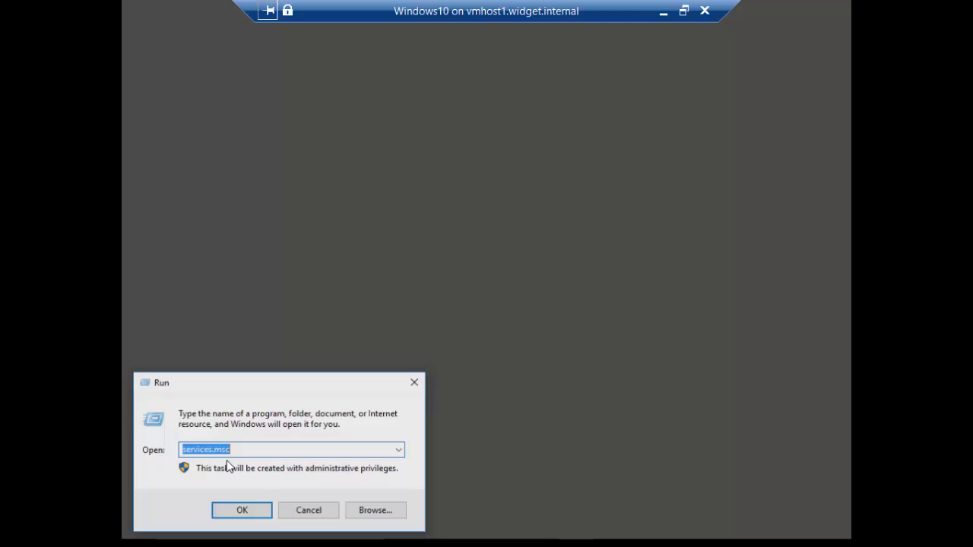
# On Windows 10, launch mmc and add IP Security Policy Management for the local computer.
pyautogui.write('mmc')
pyautogui.press('Return')
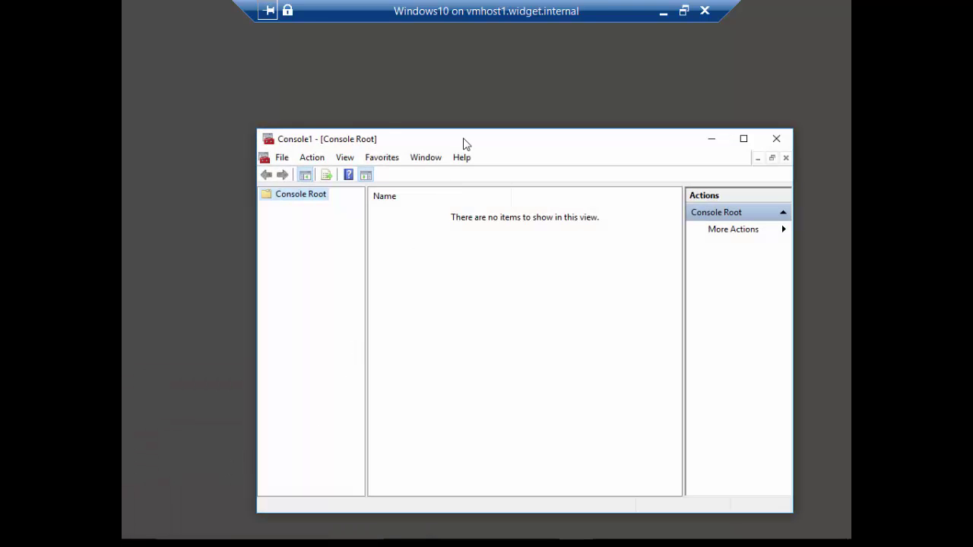
pyautogui.doubleClick(465, 139)
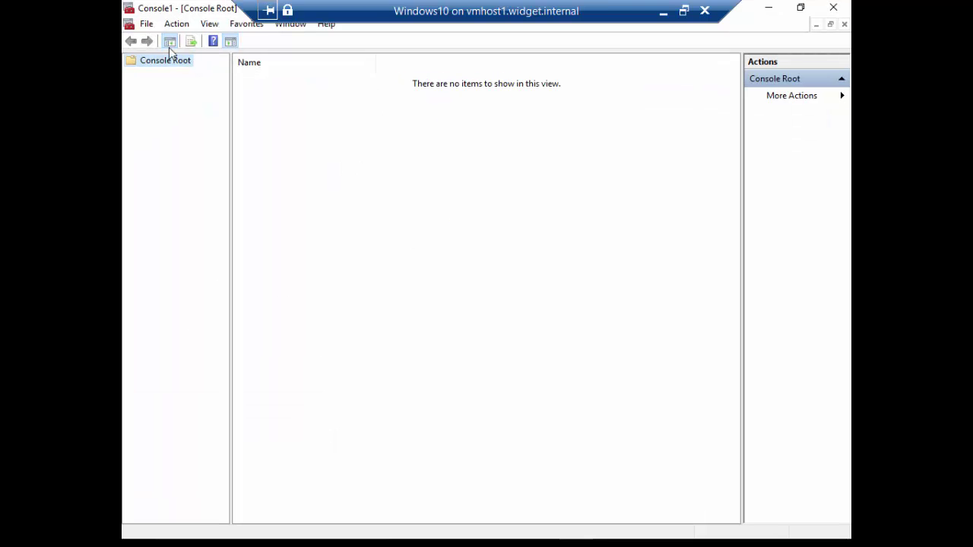
pyautogui.click(146, 24)
pyautogui.click(168, 111)
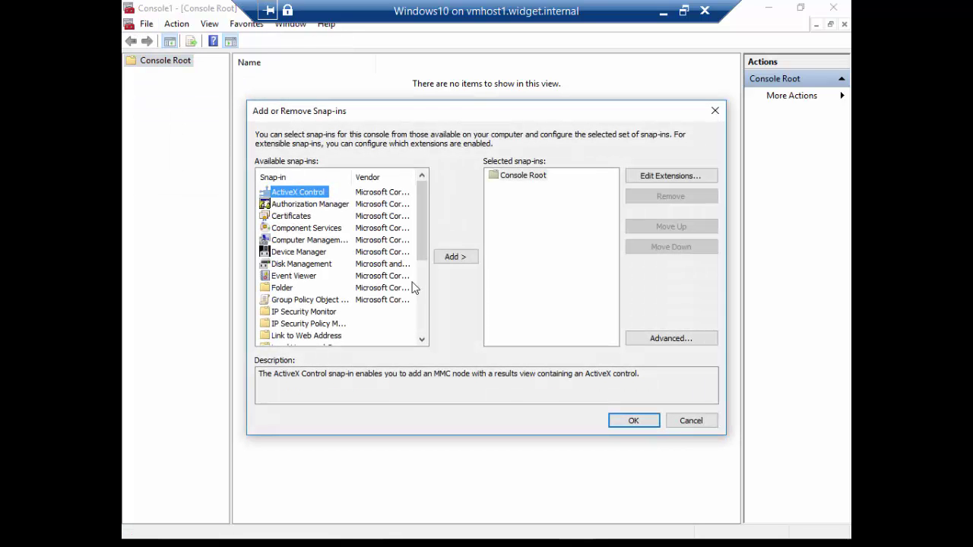
pyautogui.click(421, 264)
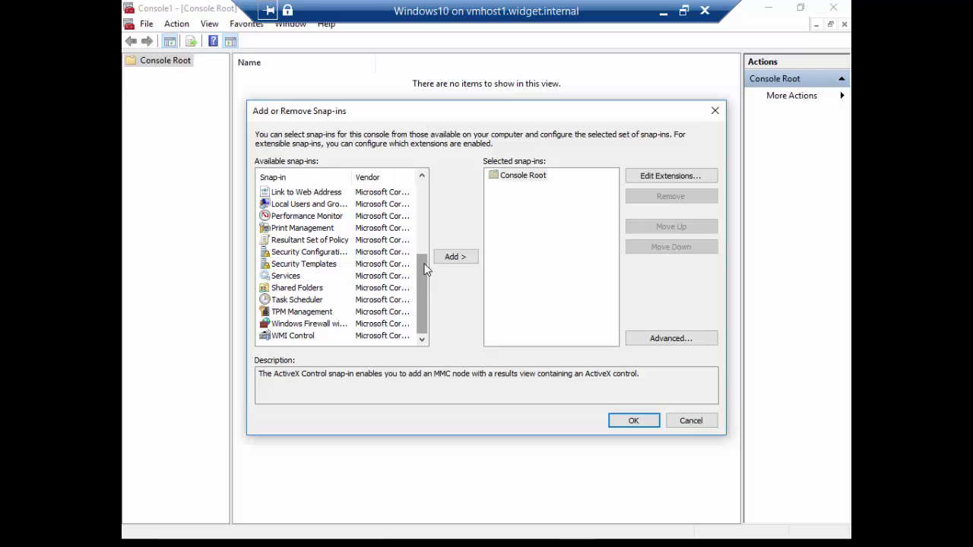
pyautogui.scroll(2, 424, 264)
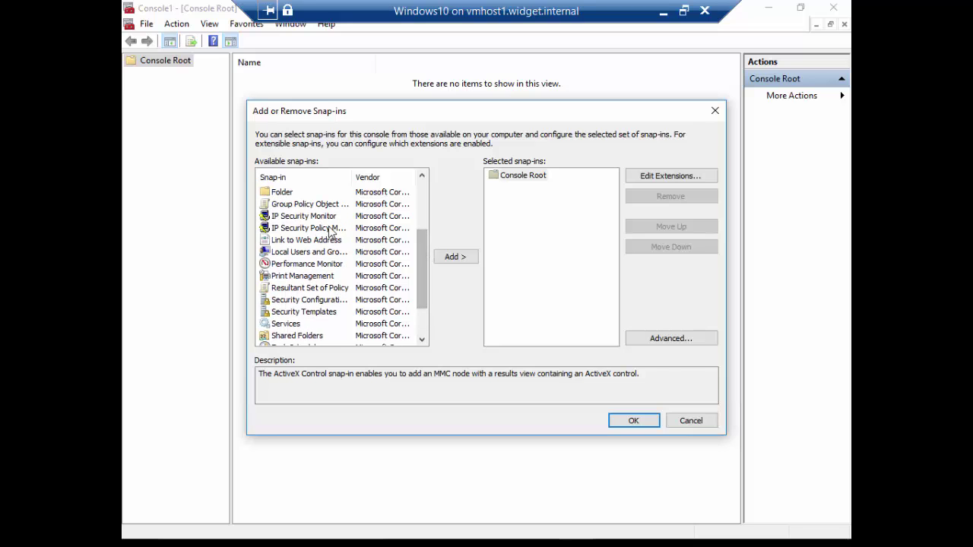
pyautogui.click(333, 229)
pyautogui.click(453, 258)
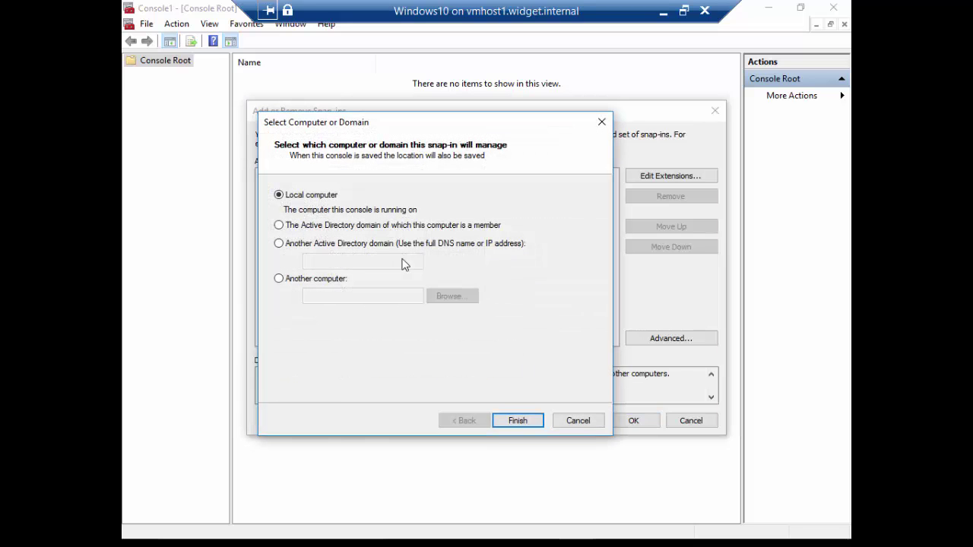
pyautogui.click(517, 421)
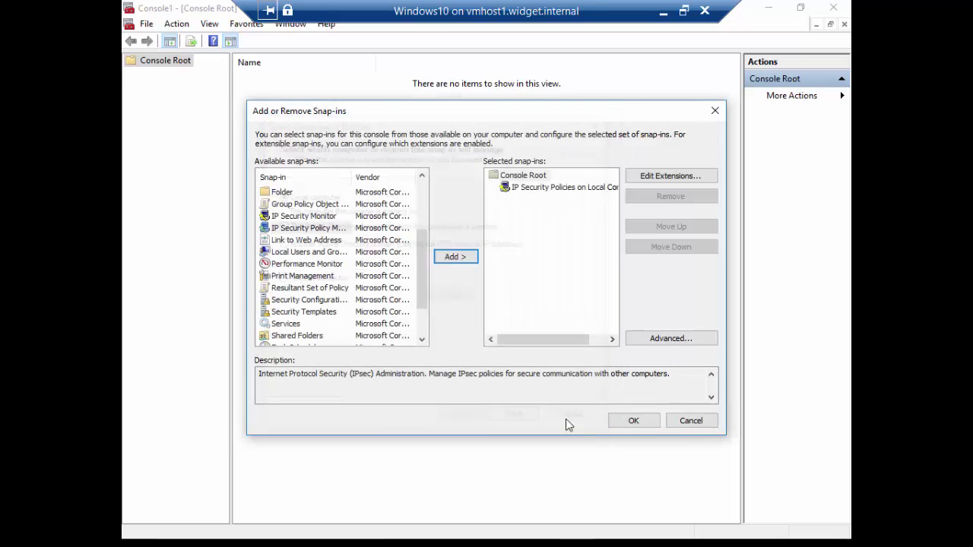
pyautogui.click(633, 423)
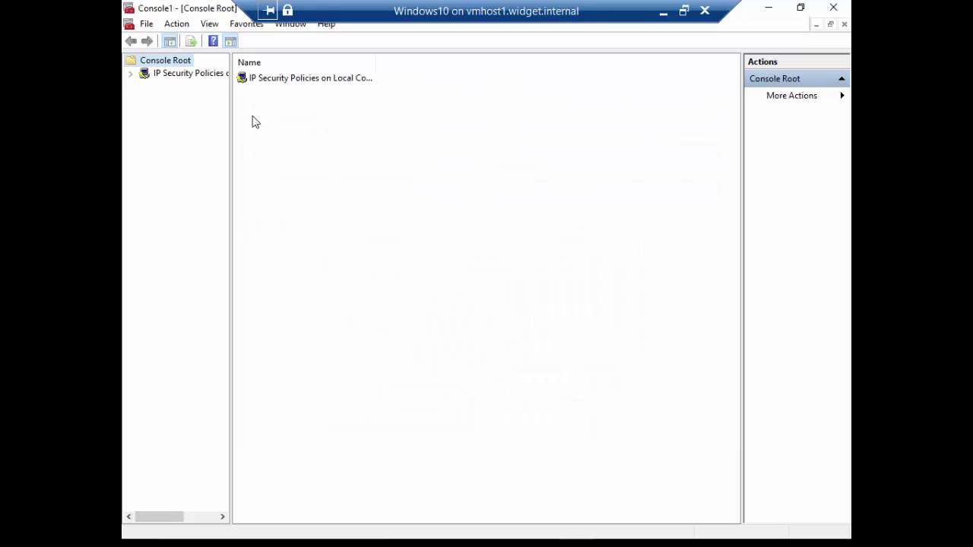
# Begin creating a new IP security policy under IP Security Policies on Local Computer.
pyautogui.click(167, 79)
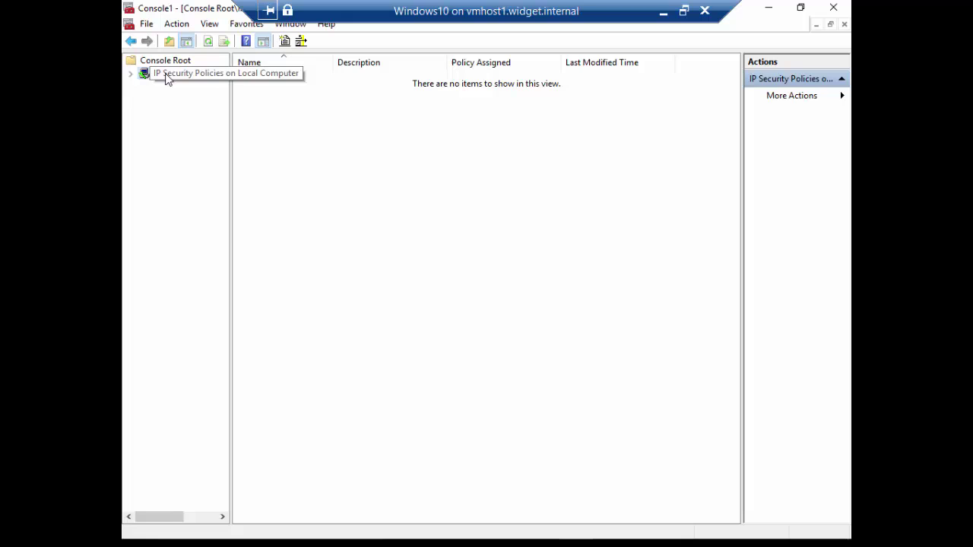
pyautogui.rightClick(167, 79)
pyautogui.click(192, 81)
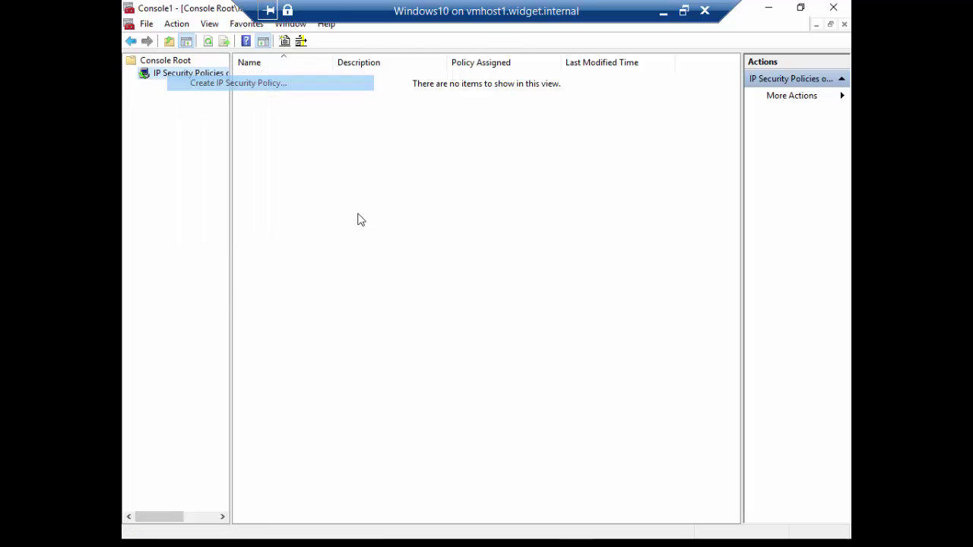
# Create policy Client with the default response rule activated and preshared-key authentication.
pyautogui.click(389, 278)
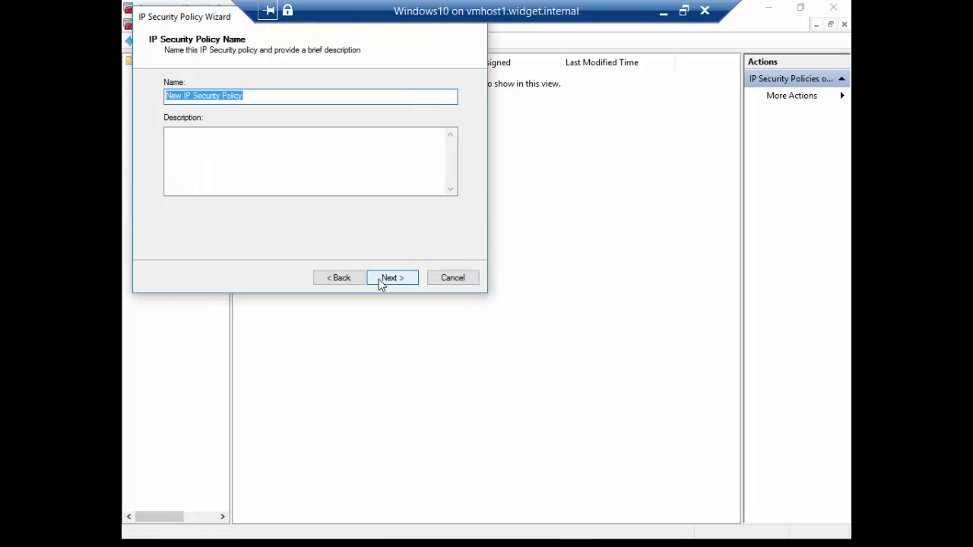
pyautogui.write('Client')
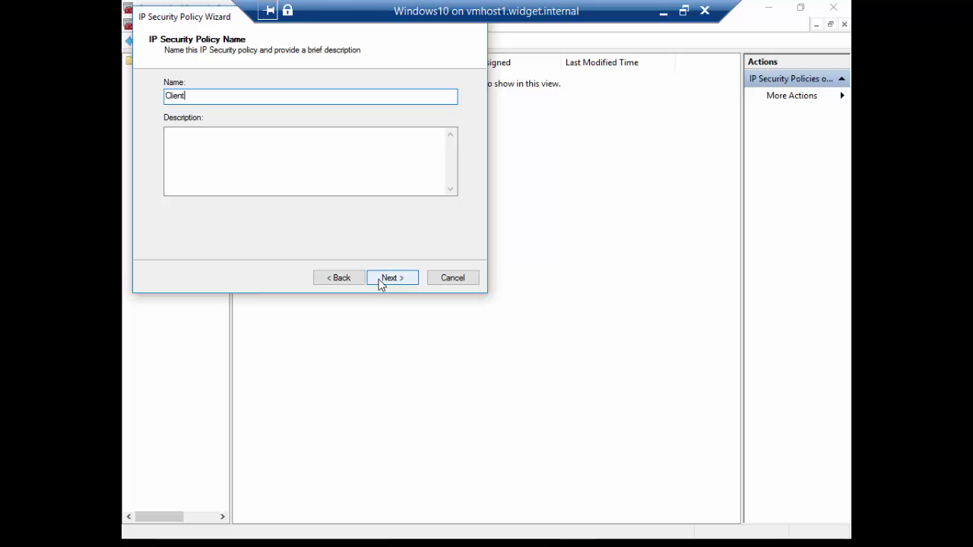
pyautogui.click(404, 279)
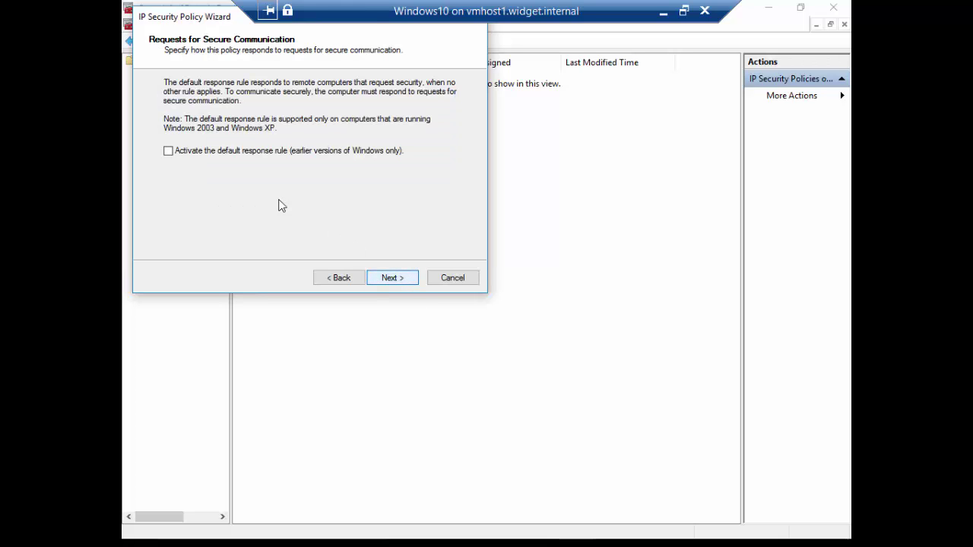
pyautogui.click(244, 156)
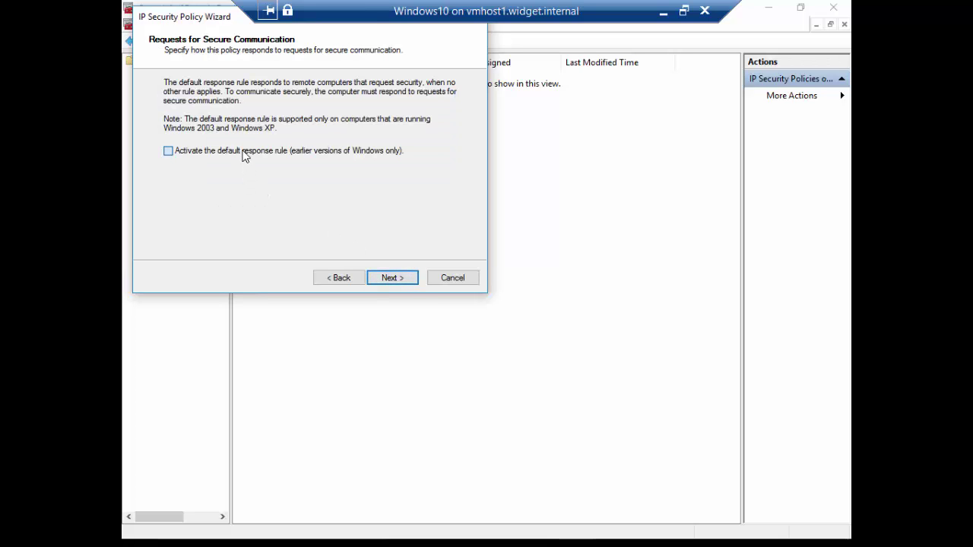
pyautogui.click(389, 278)
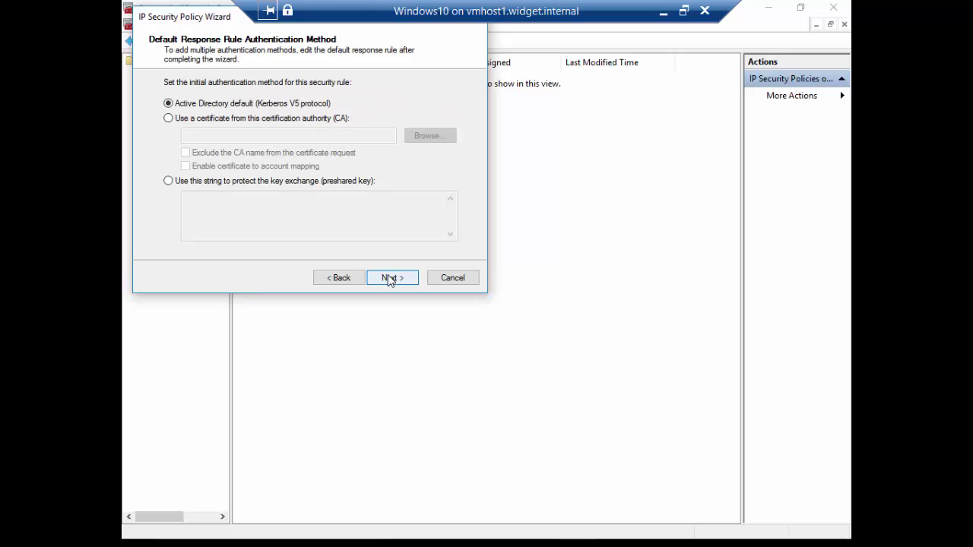
pyautogui.click(272, 183)
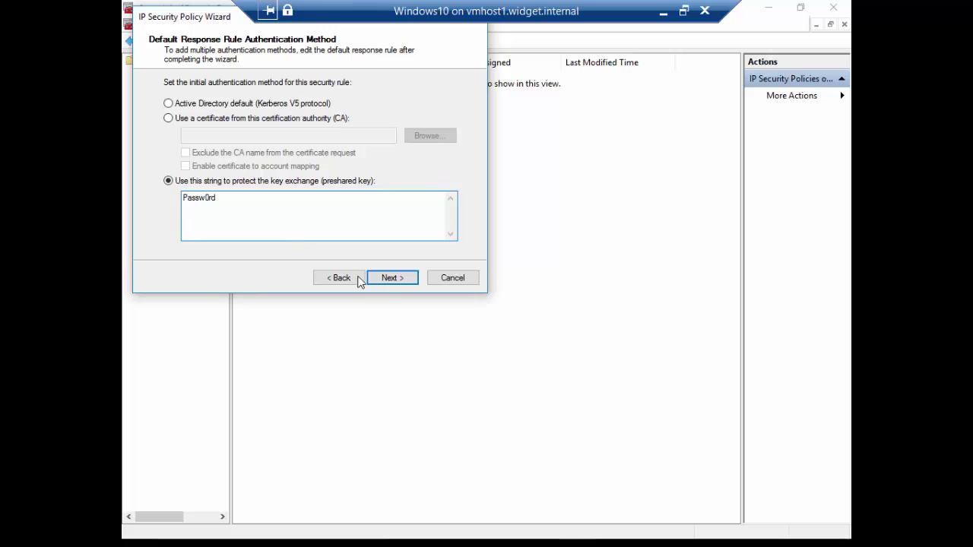
pyautogui.click(382, 280)
pyautogui.click(391, 278)
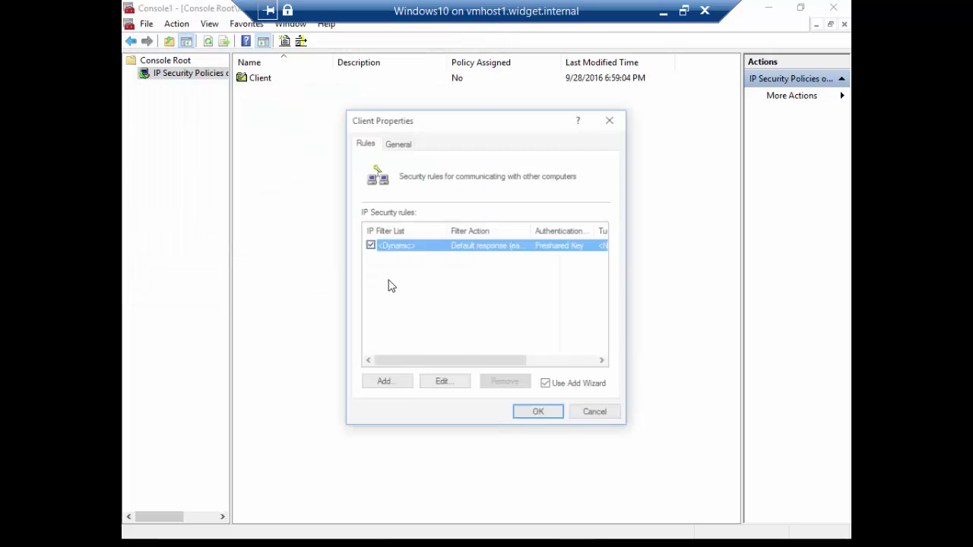
pyautogui.click(537, 415)
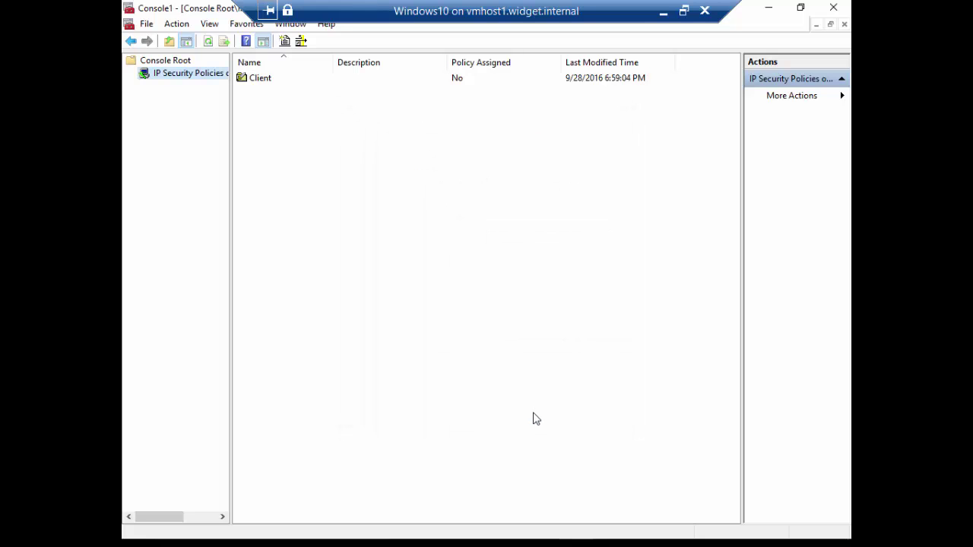
pyautogui.click(833, 7)
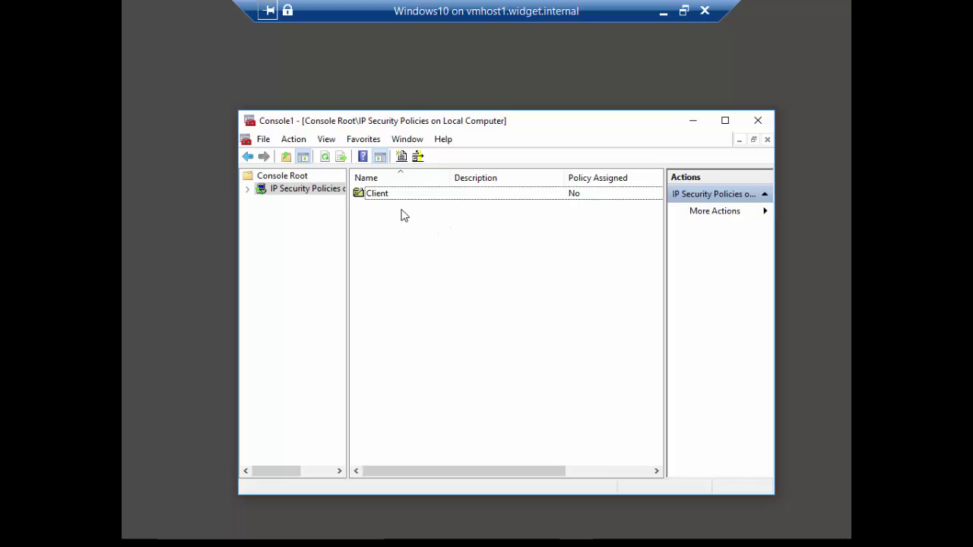
# Assign the Client IPsec policy and close the policy console.
pyautogui.click(456, 196)
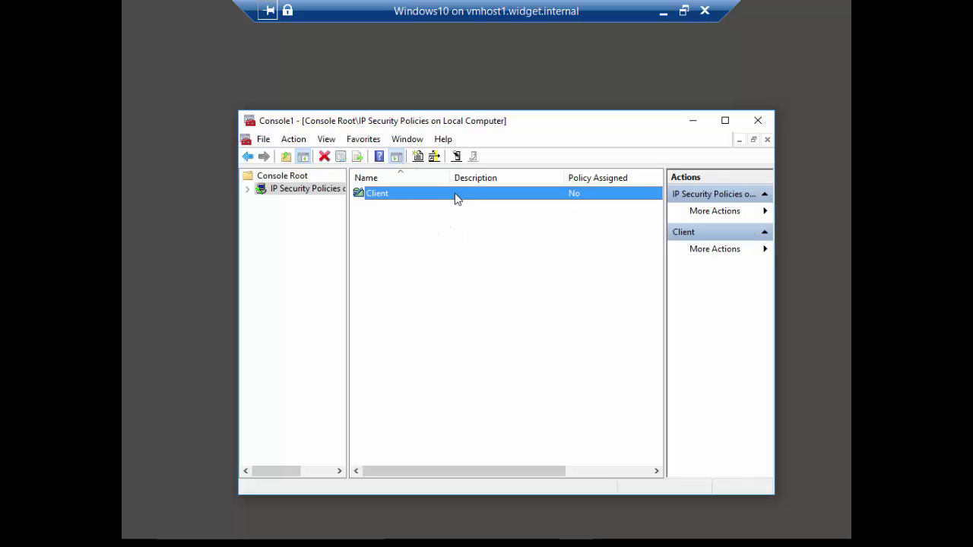
pyautogui.rightClick(565, 191)
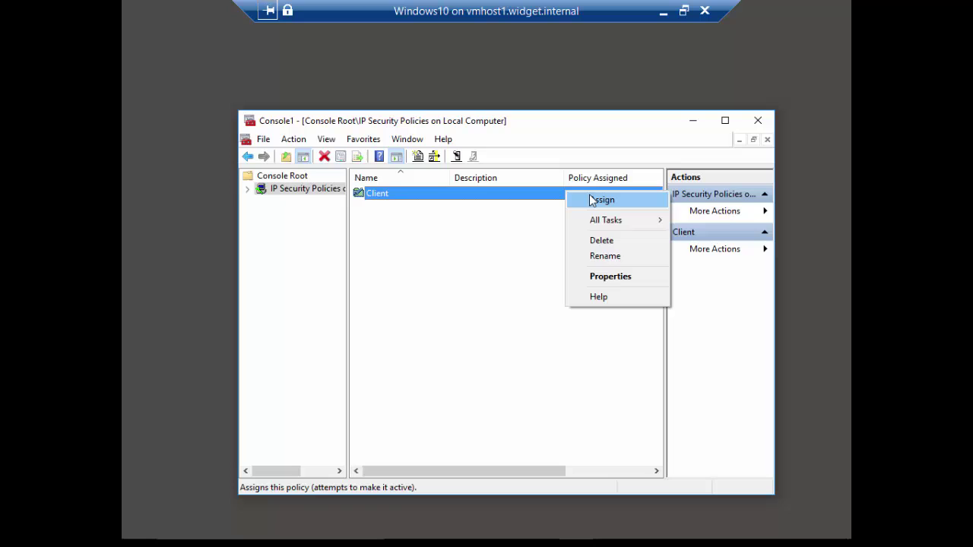
pyautogui.click(591, 199)
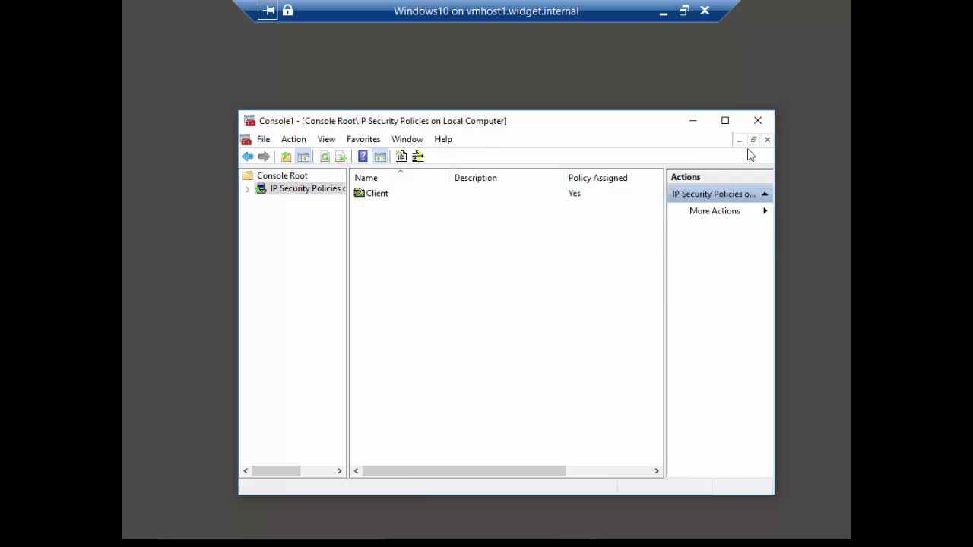
pyautogui.click(758, 121)
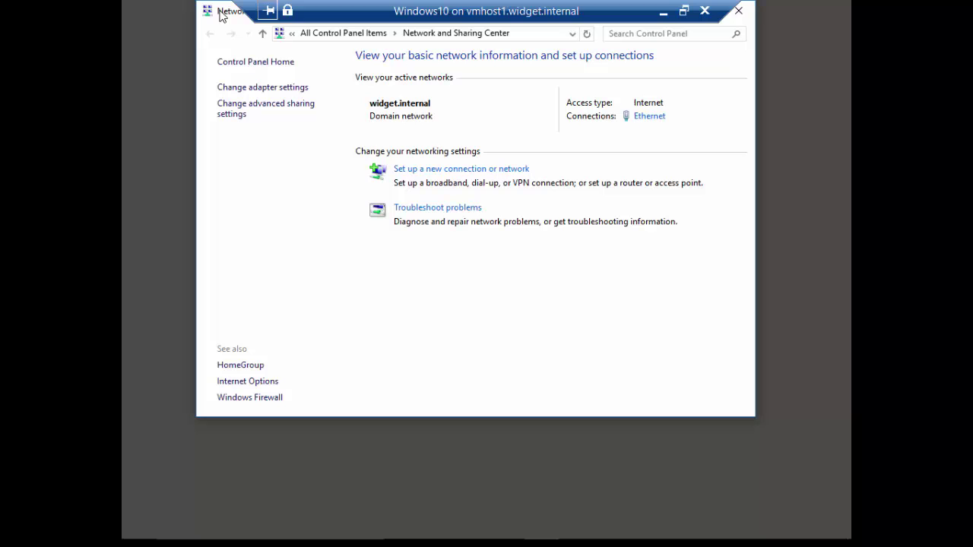
# Create a workplace VPN connection to 192.168.15.12 named L2TP VPN.
pyautogui.doubleClick(225, 11)
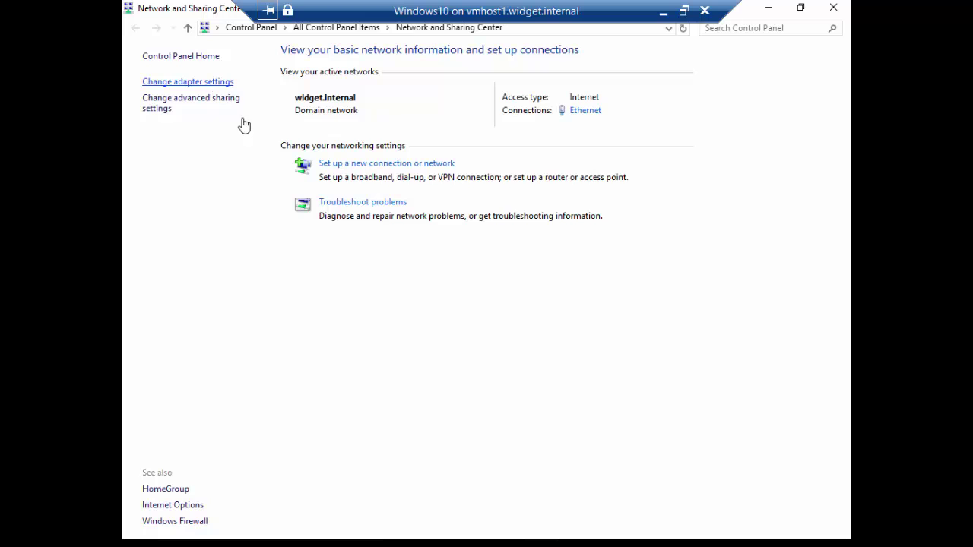
pyautogui.click(361, 168)
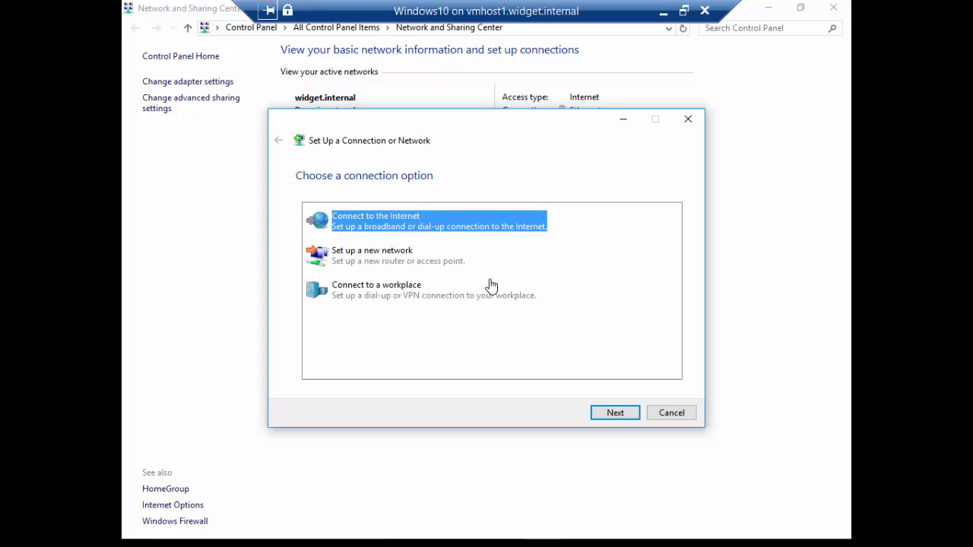
pyautogui.click(465, 299)
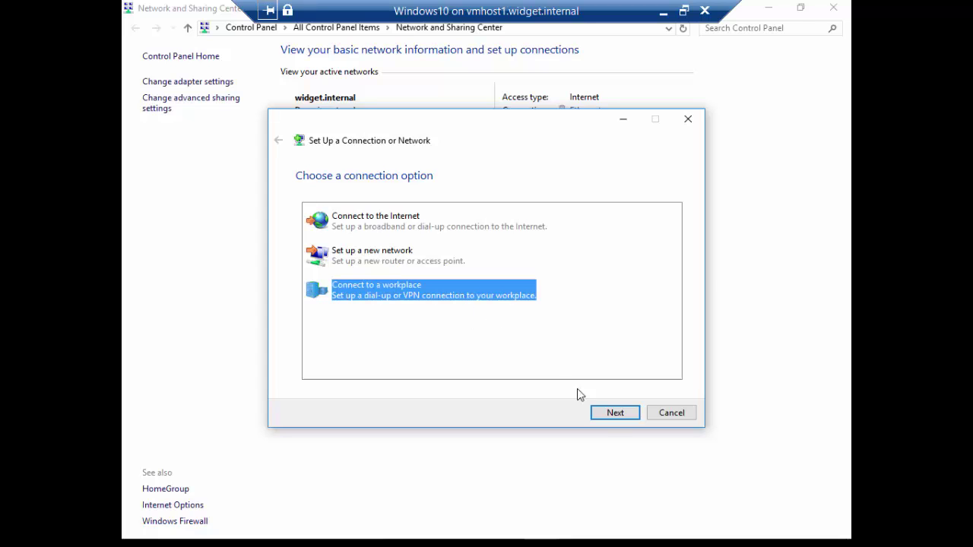
pyautogui.click(612, 415)
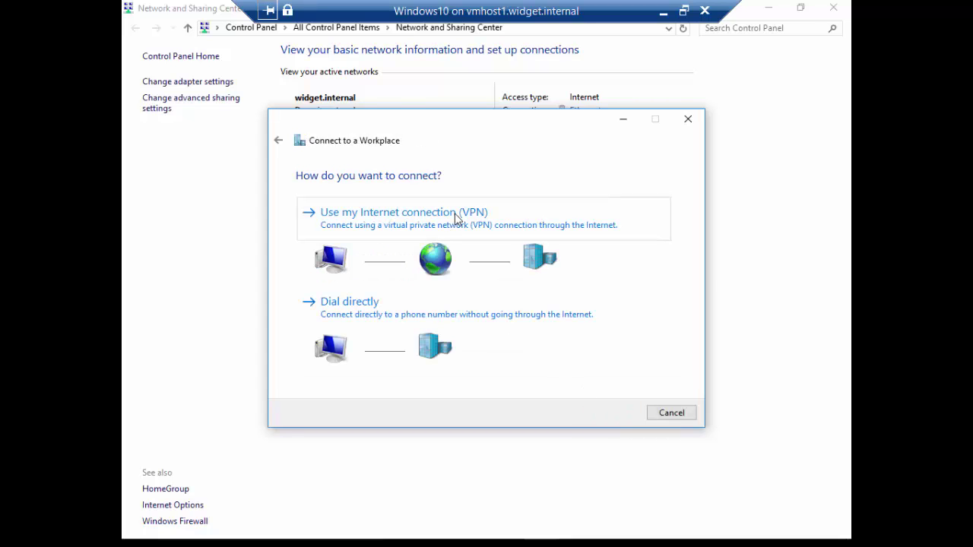
pyautogui.click(461, 213)
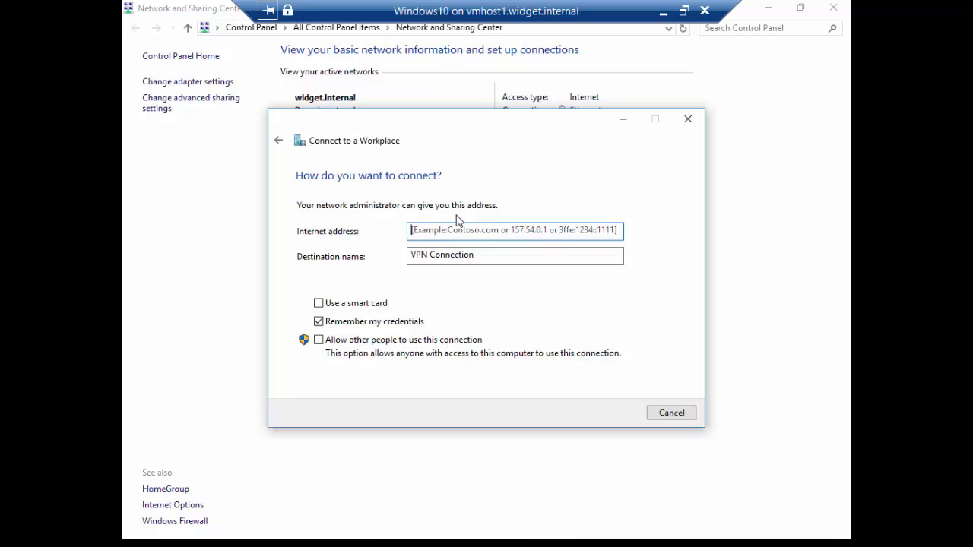
pyautogui.click(499, 234)
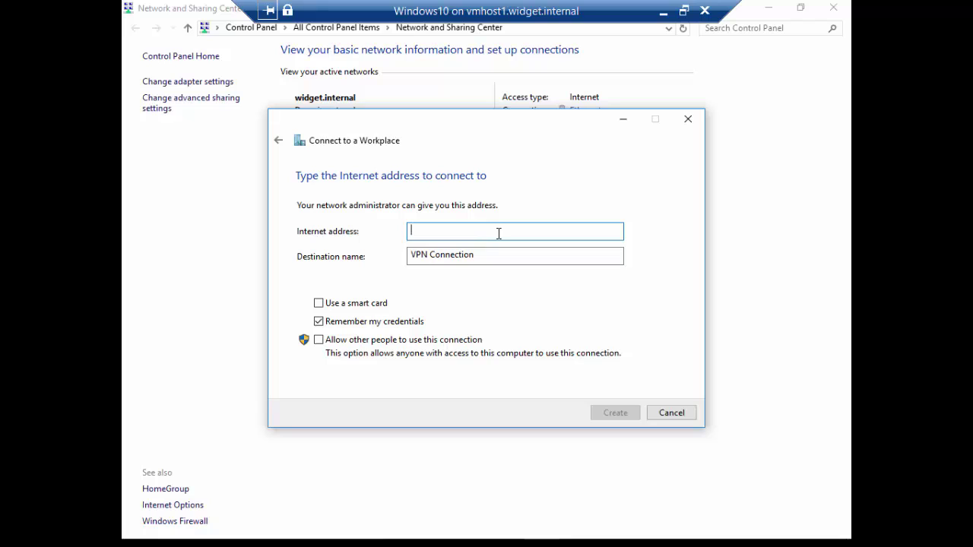
pyautogui.write('192.168.15.12')
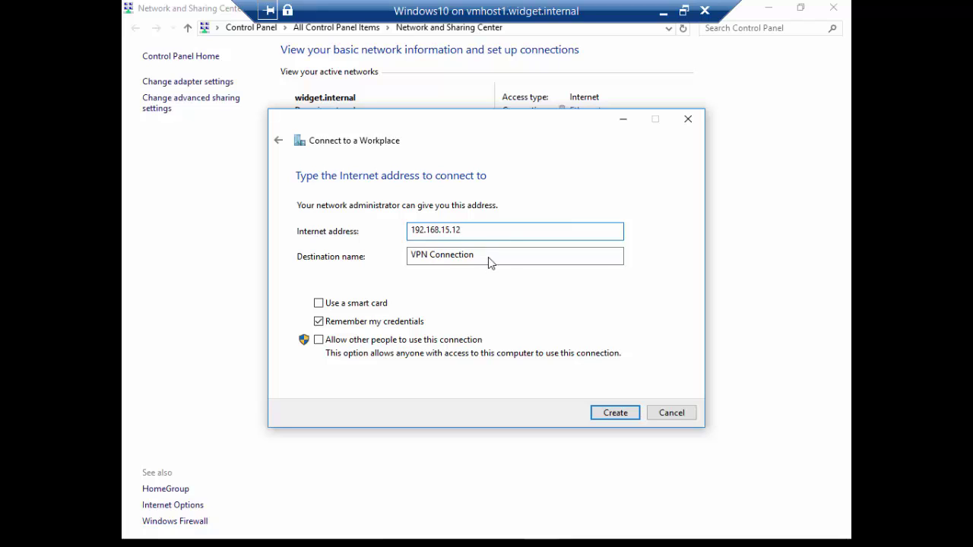
pyautogui.press('Tab')
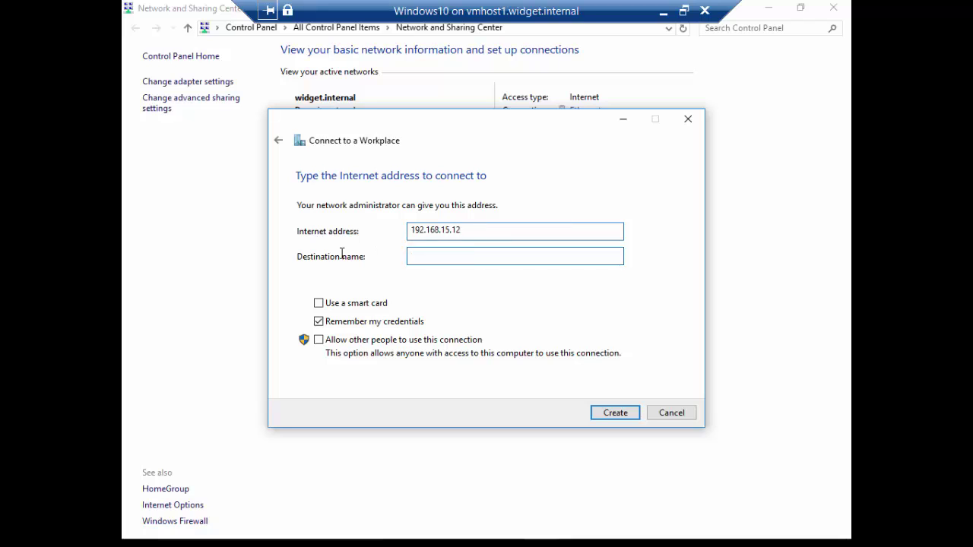
pyautogui.write('L2TP VPN')
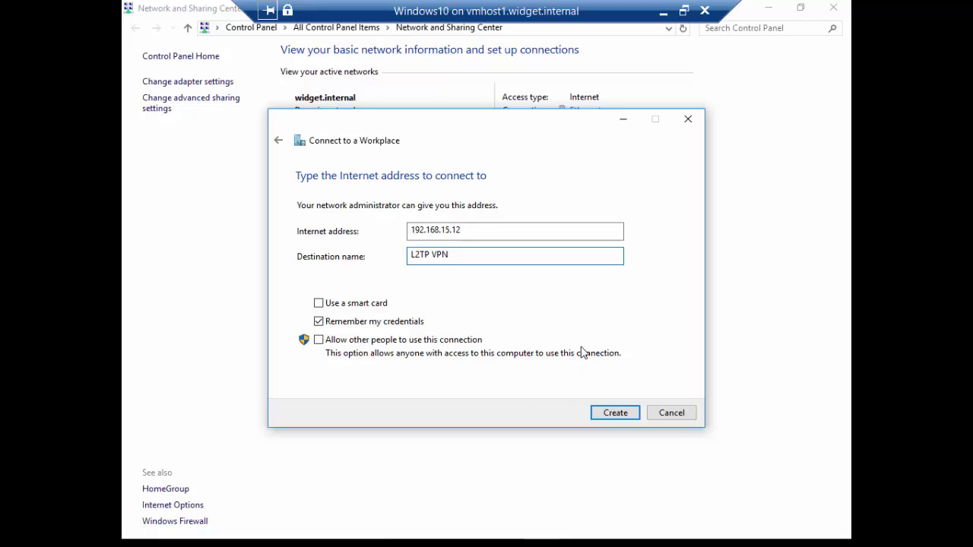
pyautogui.click(577, 230)
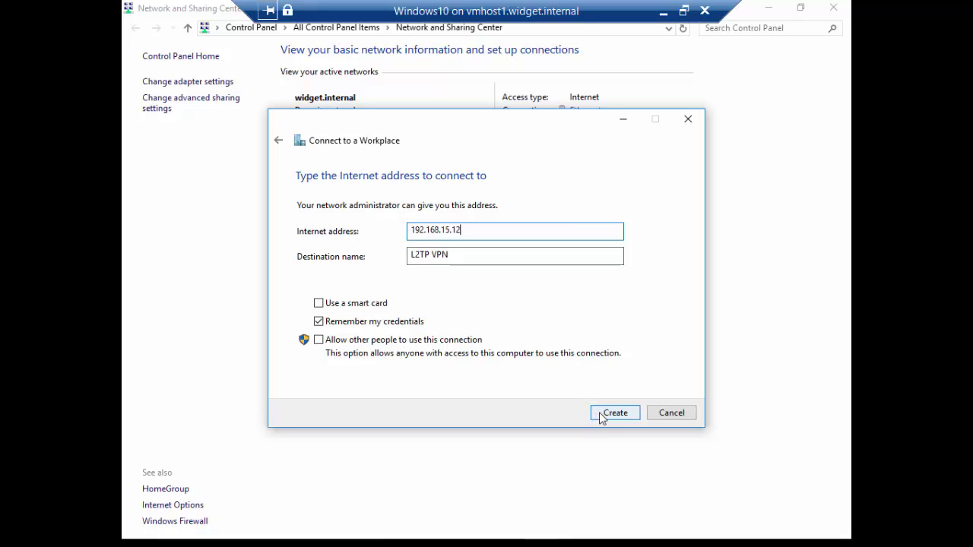
pyautogui.click(600, 414)
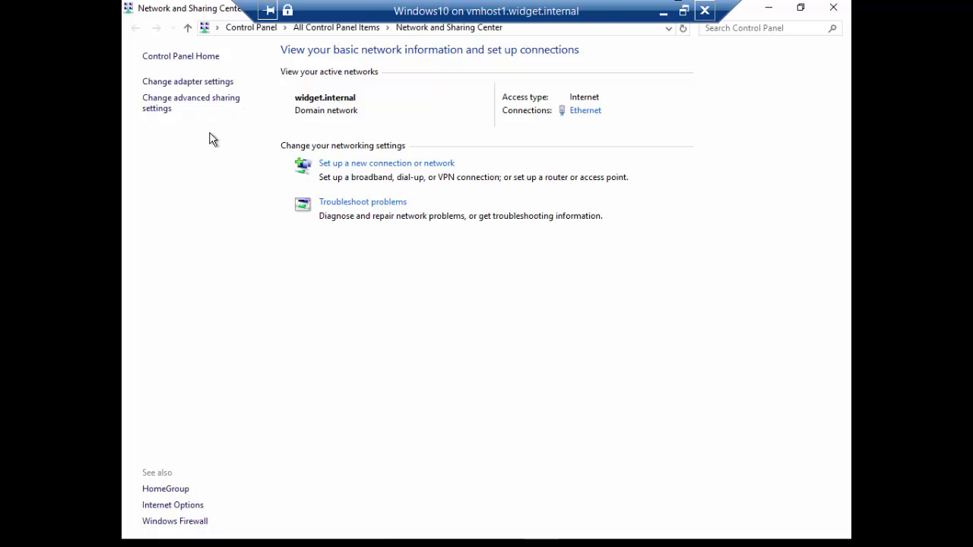
# Open the adapter settings and select the L2TP VPN connection.
pyautogui.click(215, 90)
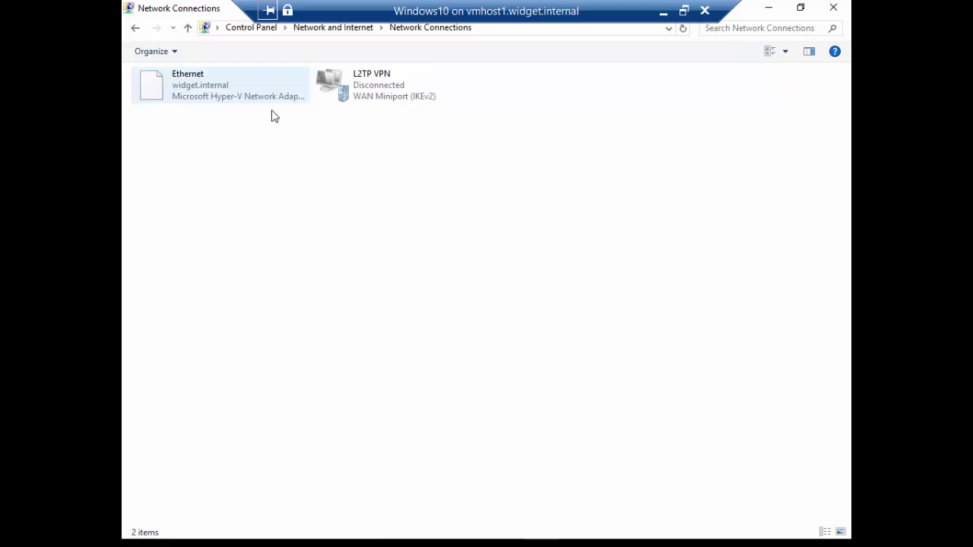
pyautogui.click(404, 97)
# Set the L2TP VPN type to L2TP/IPsec and use a preshared key for authentication.
pyautogui.rightClick(403, 96)
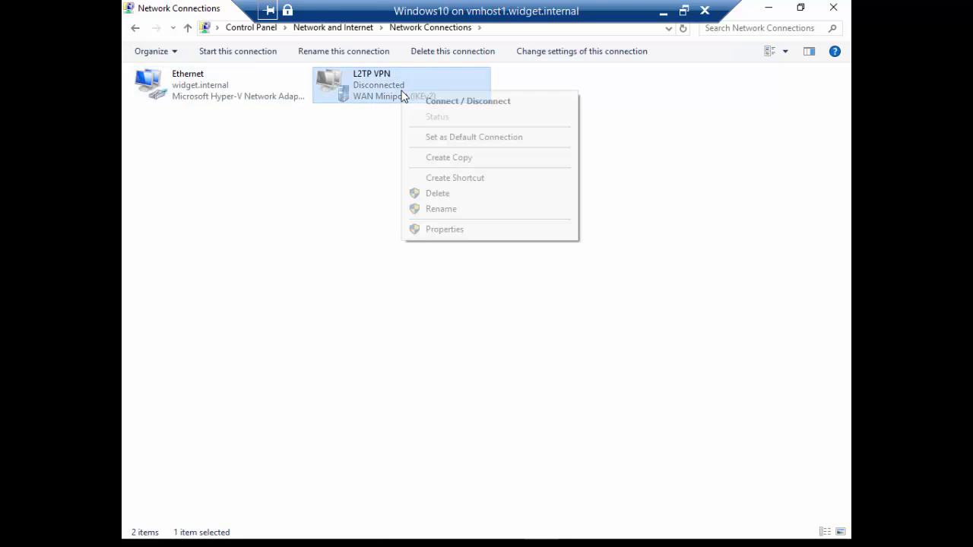
pyautogui.click(446, 229)
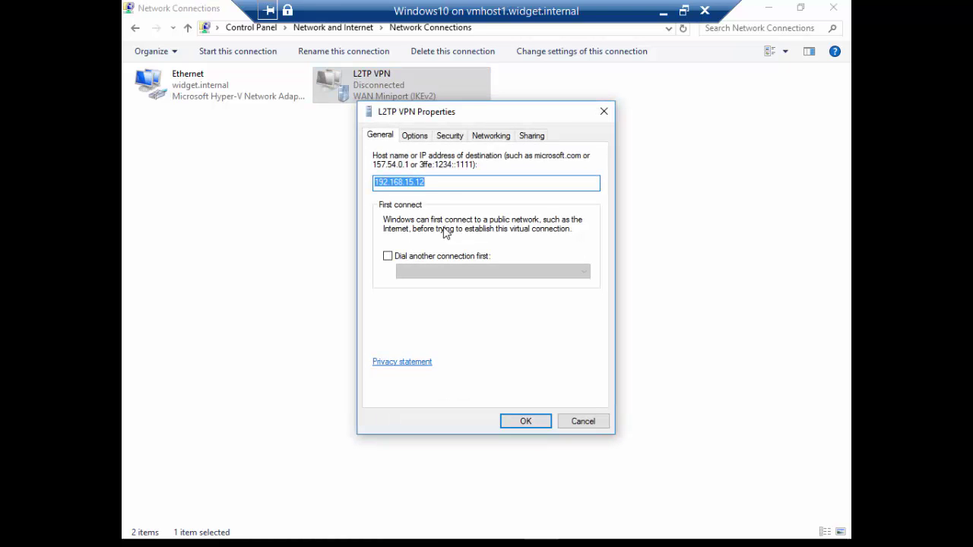
pyautogui.click(407, 139)
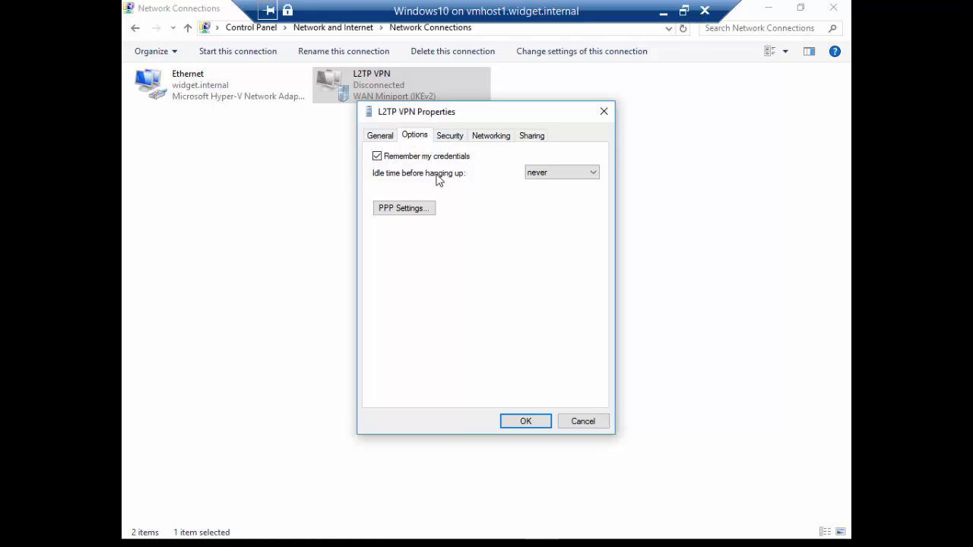
pyautogui.click(458, 139)
pyautogui.click(477, 166)
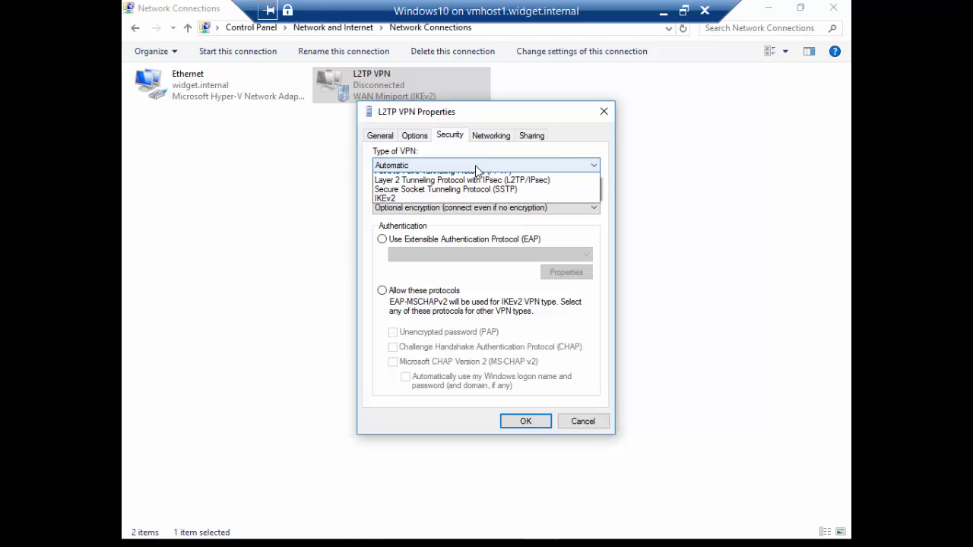
pyautogui.click(474, 195)
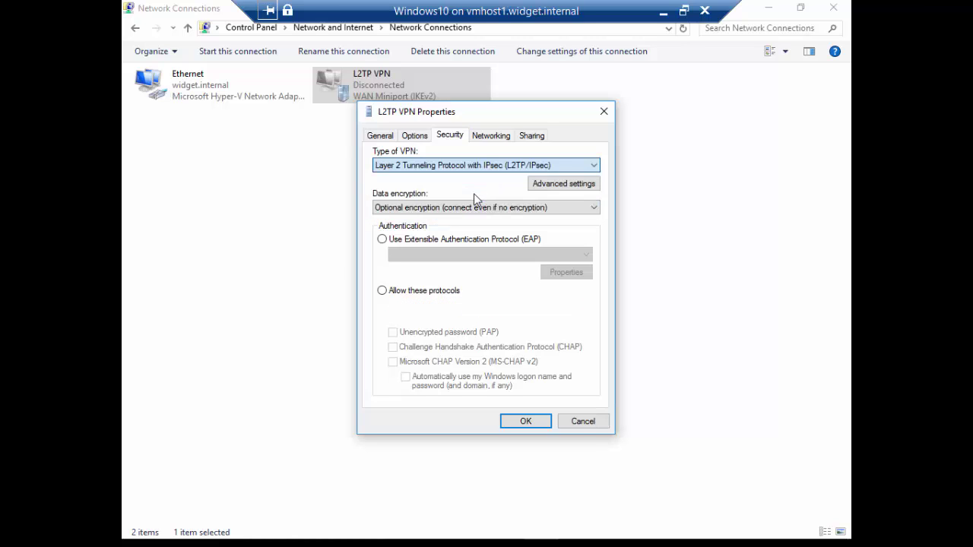
pyautogui.click(539, 187)
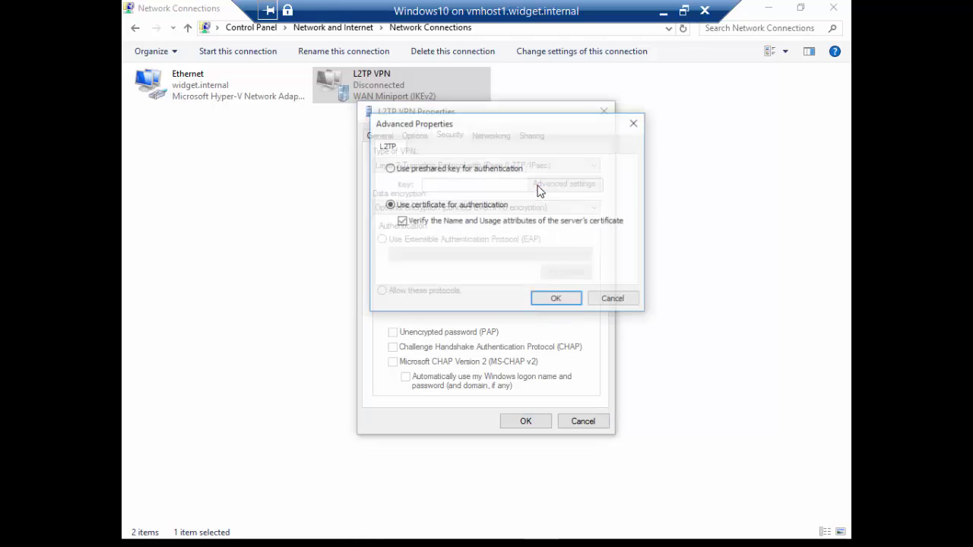
pyautogui.click(391, 170)
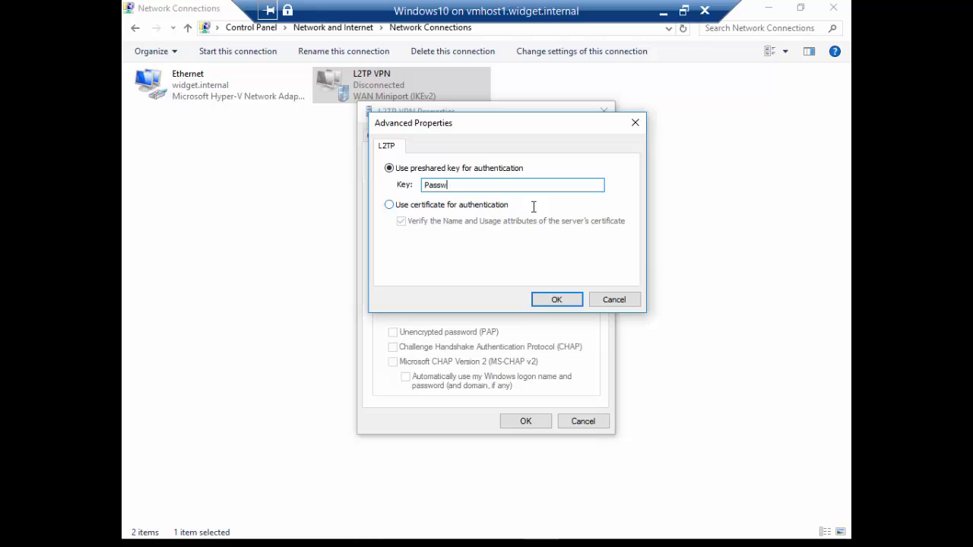
pyautogui.click(558, 301)
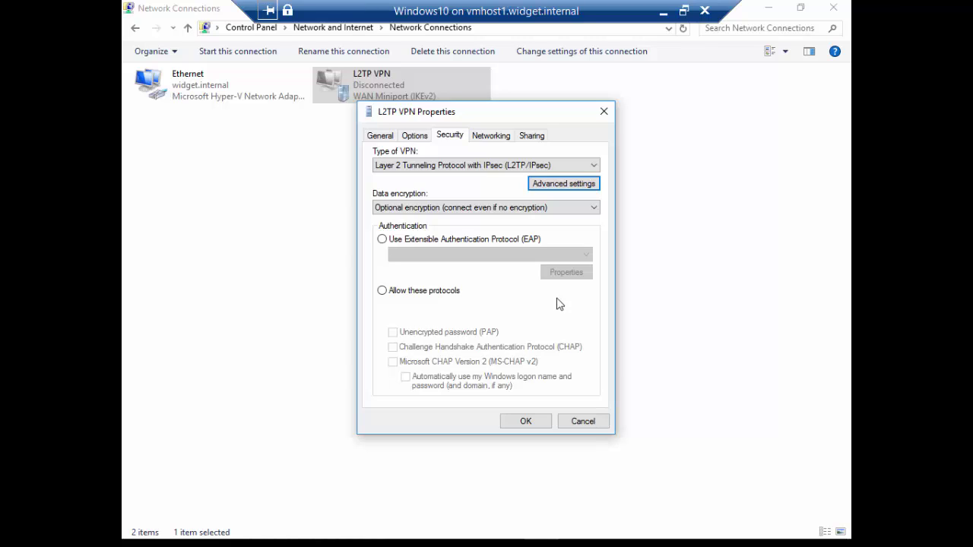
# Allow the MS-CHAP v2 protocols and select Internet Protocol Version 4 on the Networking tab.
pyautogui.click(382, 292)
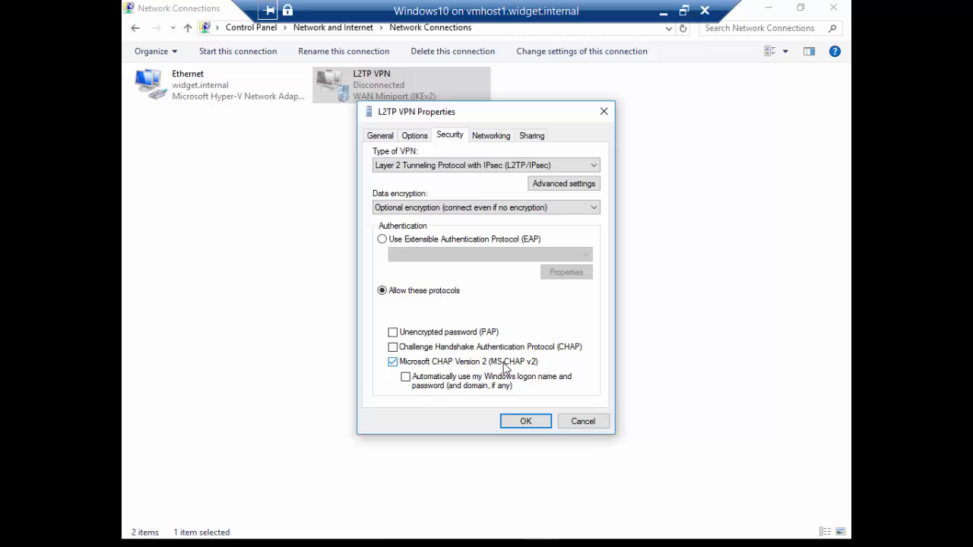
pyautogui.click(494, 137)
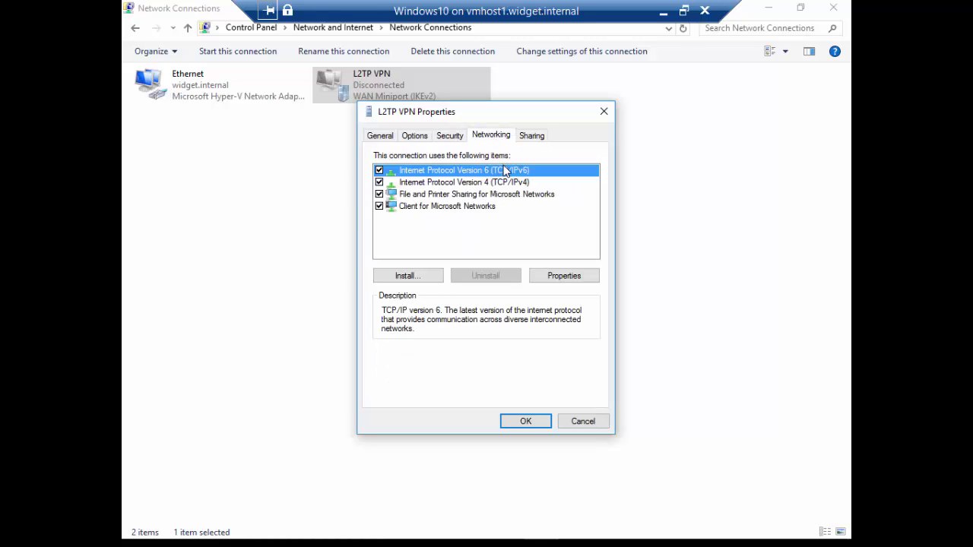
pyautogui.click(507, 183)
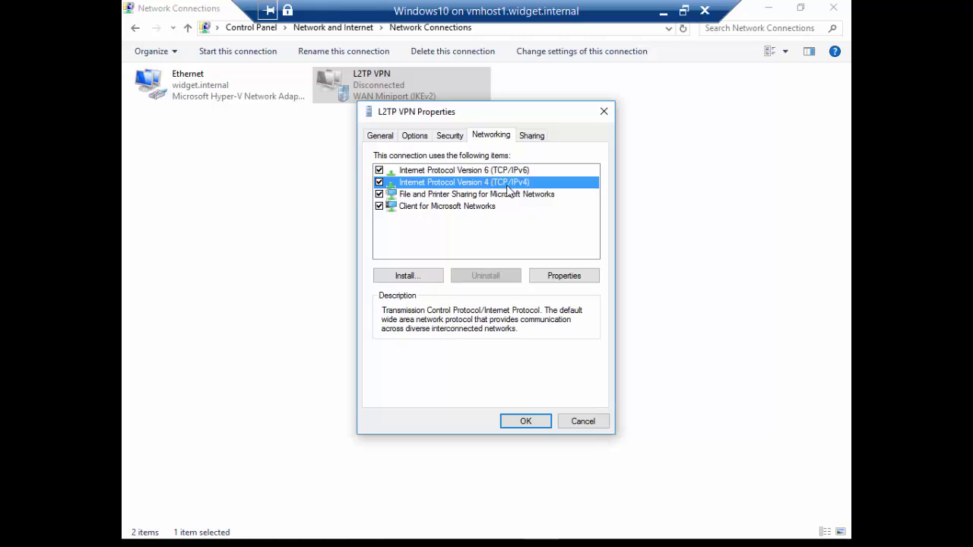
# Set preferred DNS to 192.168.15.12 and turn off the remote network's default gateway.
pyautogui.click(559, 277)
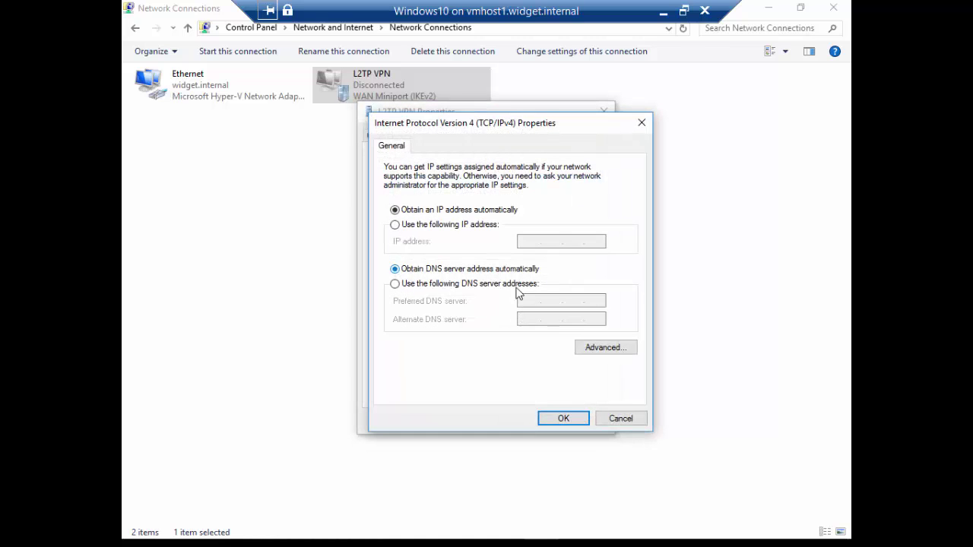
pyautogui.click(481, 284)
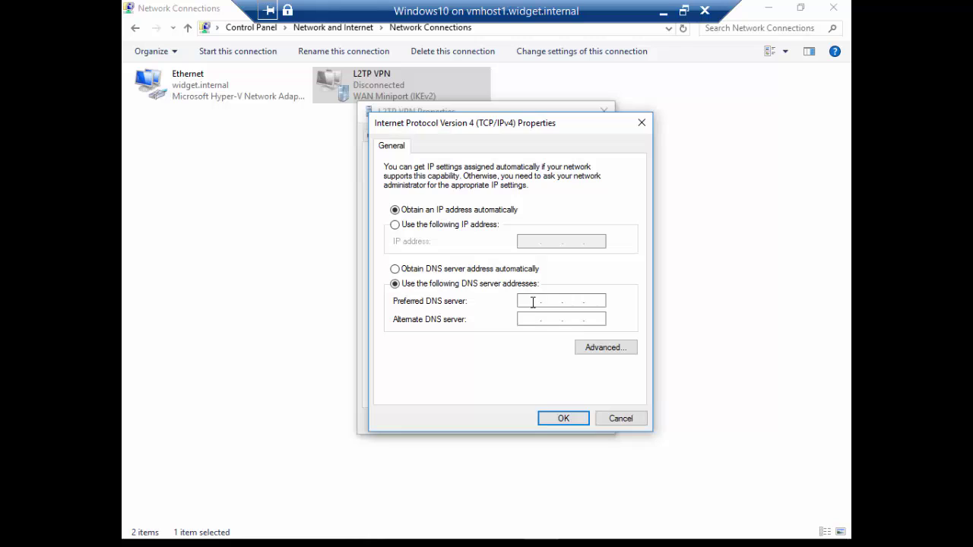
pyautogui.write('192.168.15.')
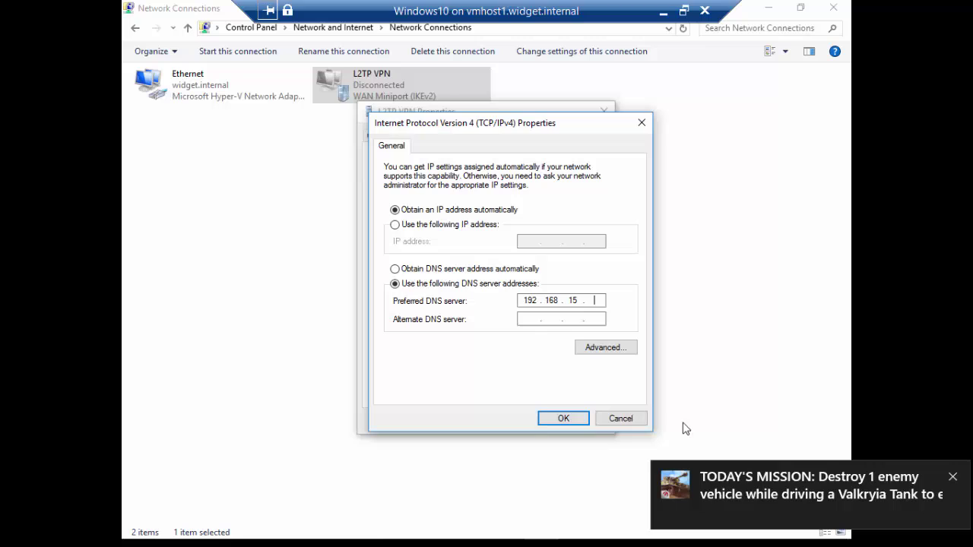
pyautogui.click(952, 477)
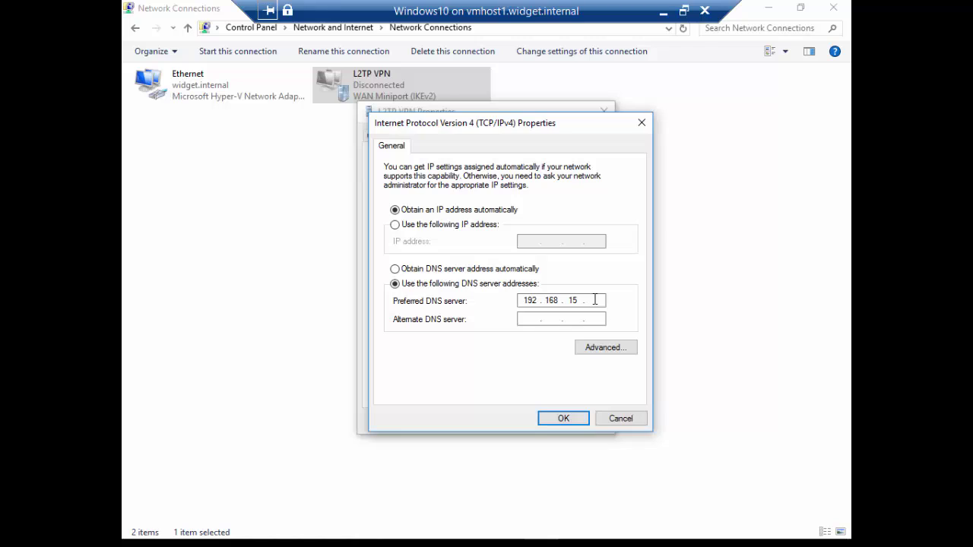
pyautogui.write('12')
pyautogui.click(601, 351)
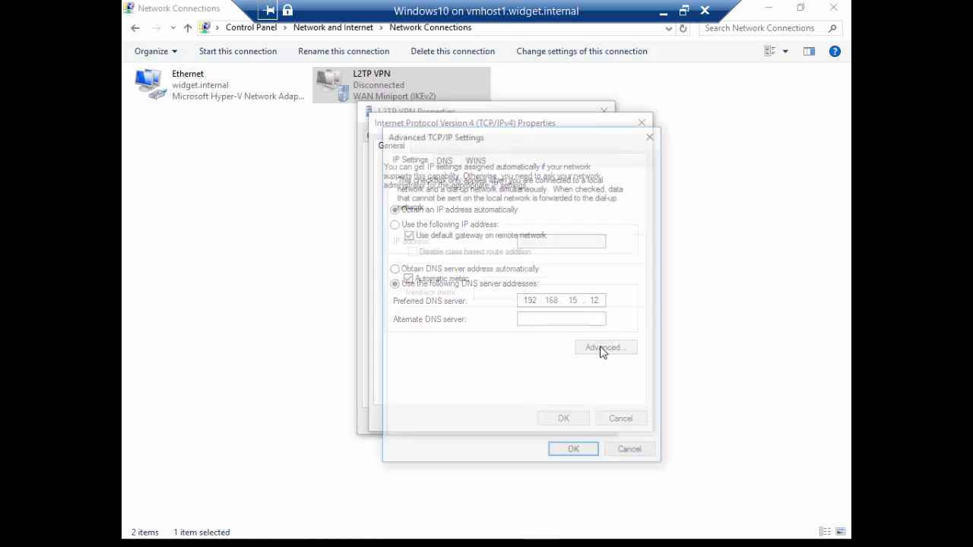
pyautogui.click(407, 235)
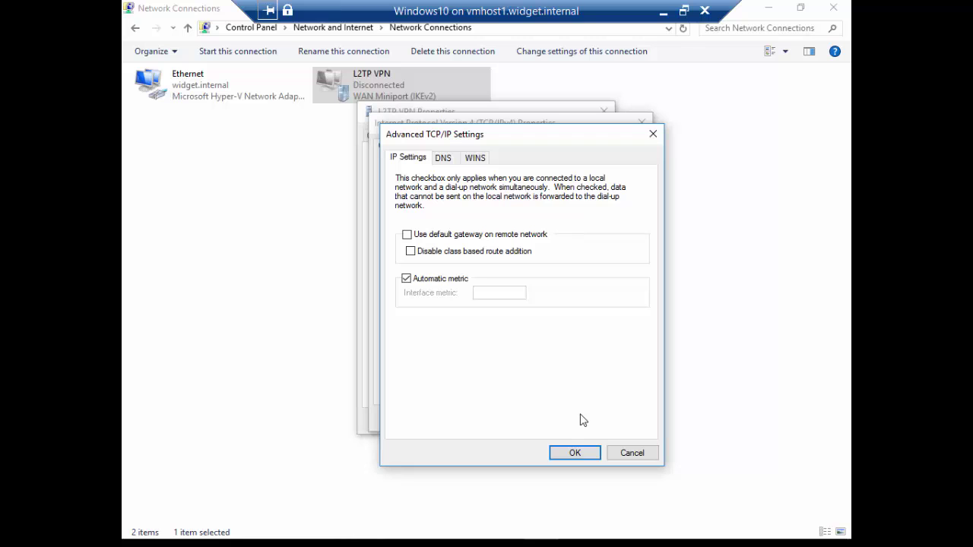
pyautogui.click(568, 456)
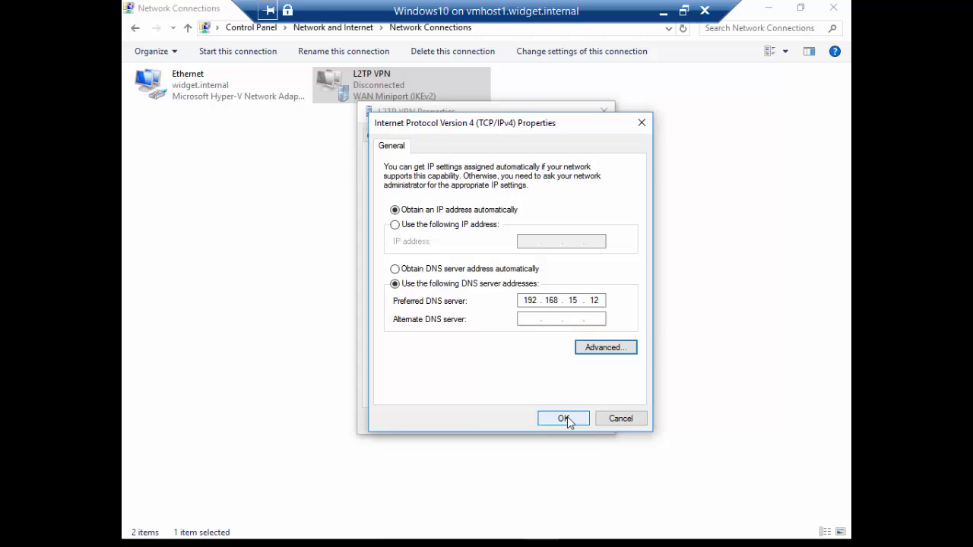
pyautogui.click(564, 419)
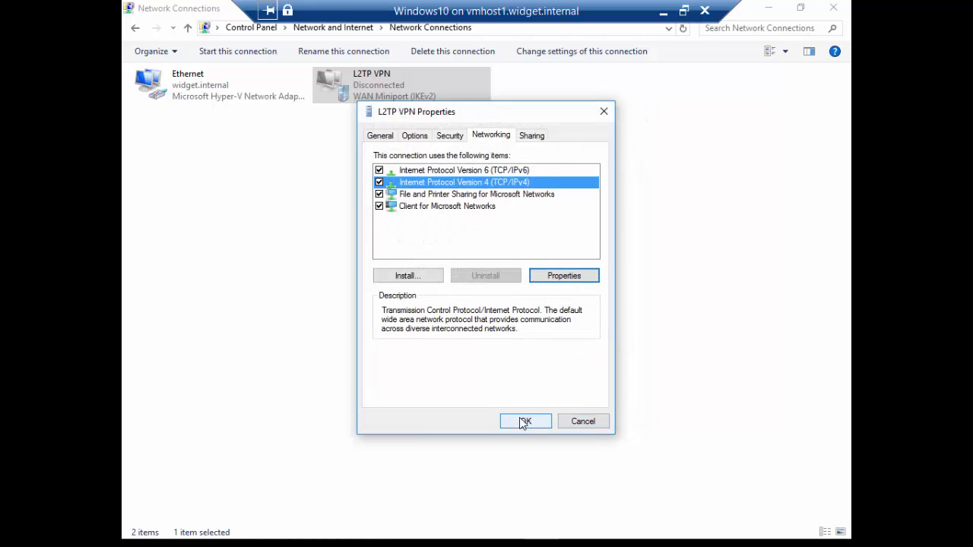
# Save the L2TP VPN connection properties and open its VPN settings.
pyautogui.click(522, 423)
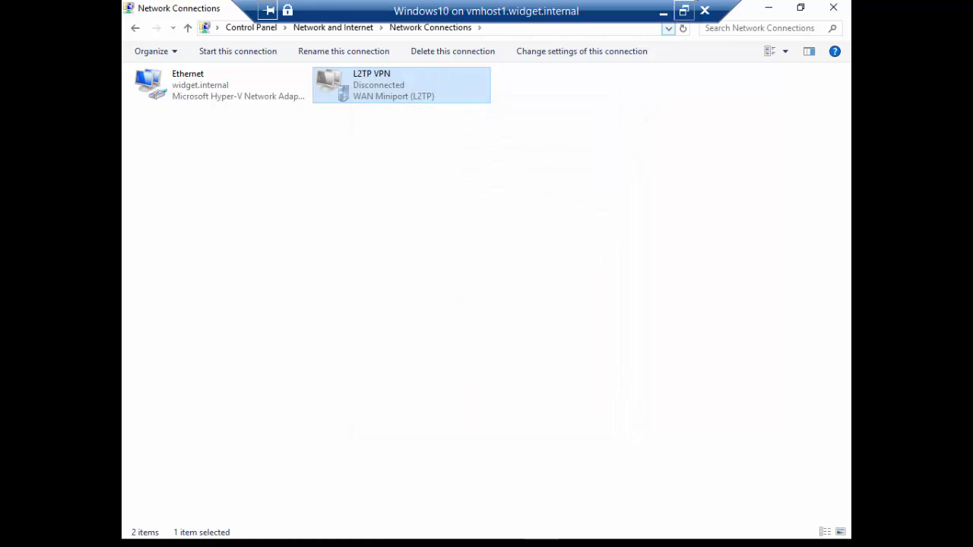
pyautogui.click(551, 156)
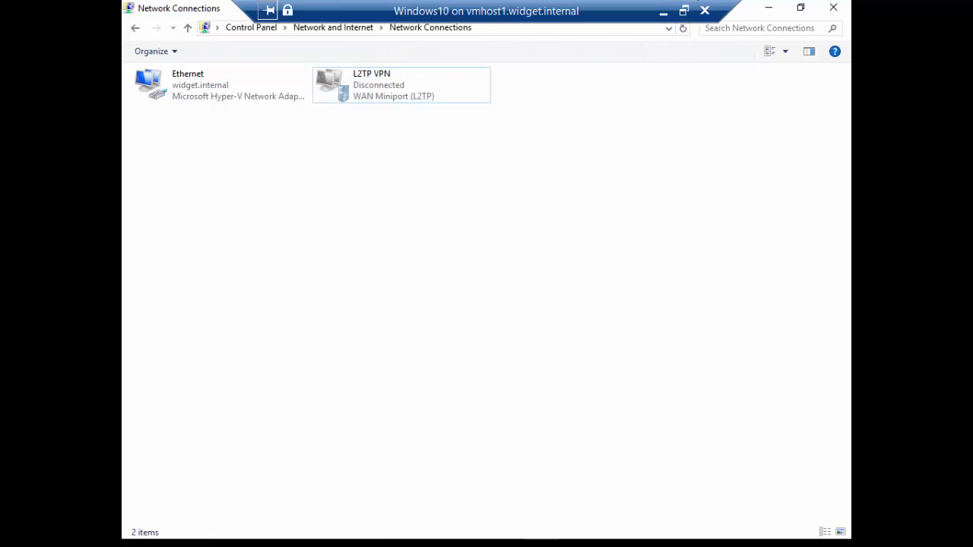
pyautogui.click(398, 84)
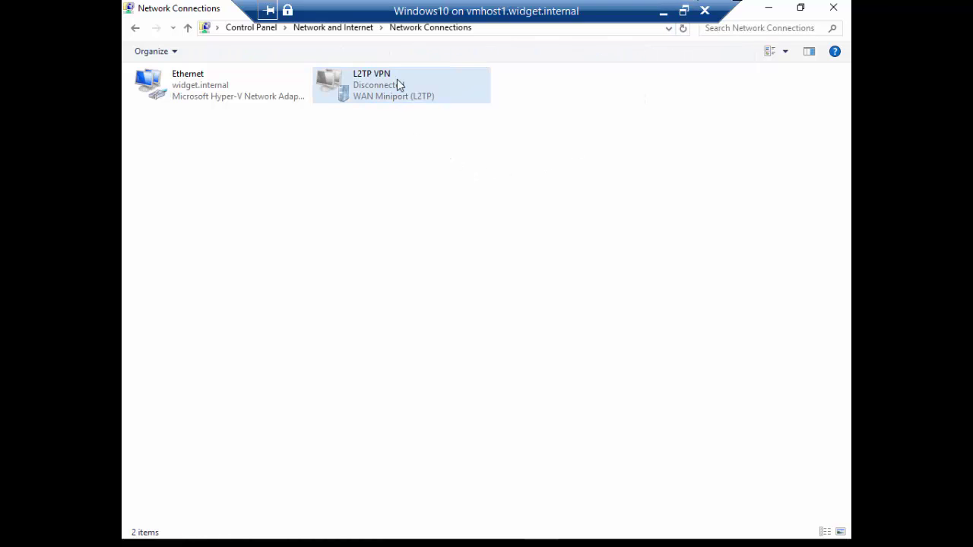
pyautogui.doubleClick(394, 86)
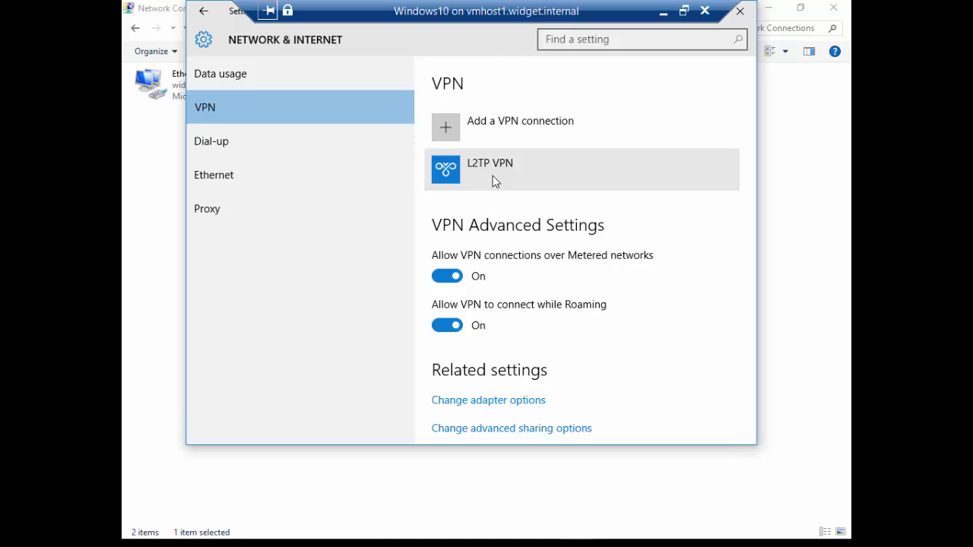
# Connect the L2TP VPN, then return to the Settings home page.
pyautogui.click(494, 181)
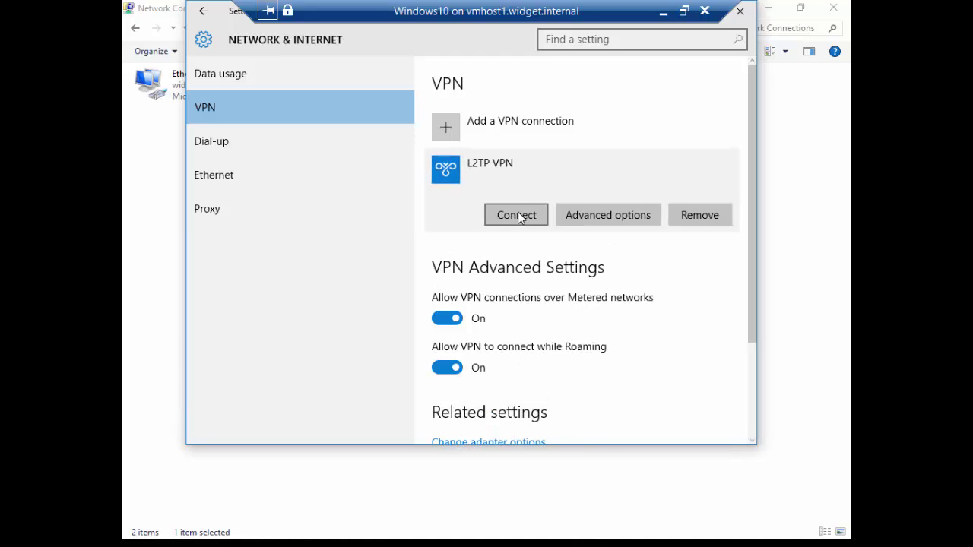
pyautogui.click(517, 216)
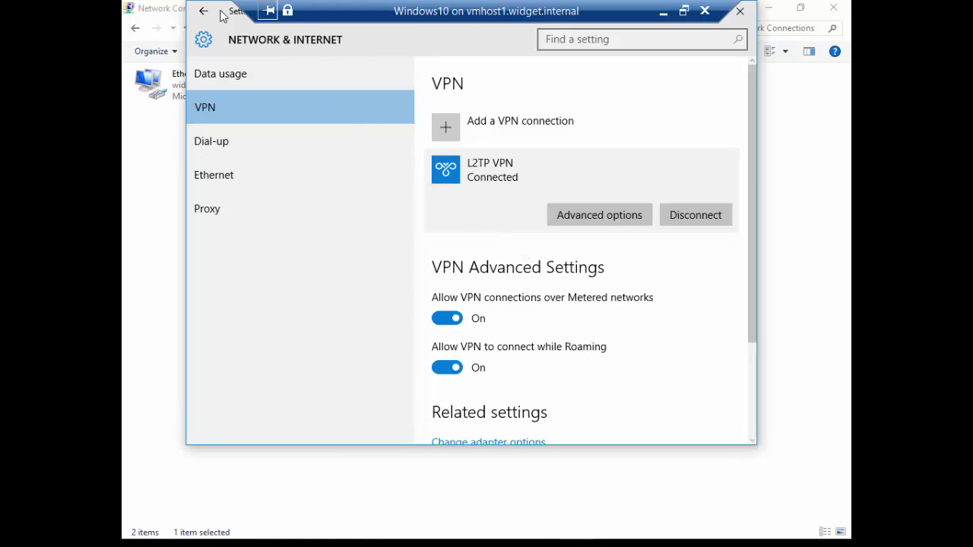
pyautogui.click(213, 12)
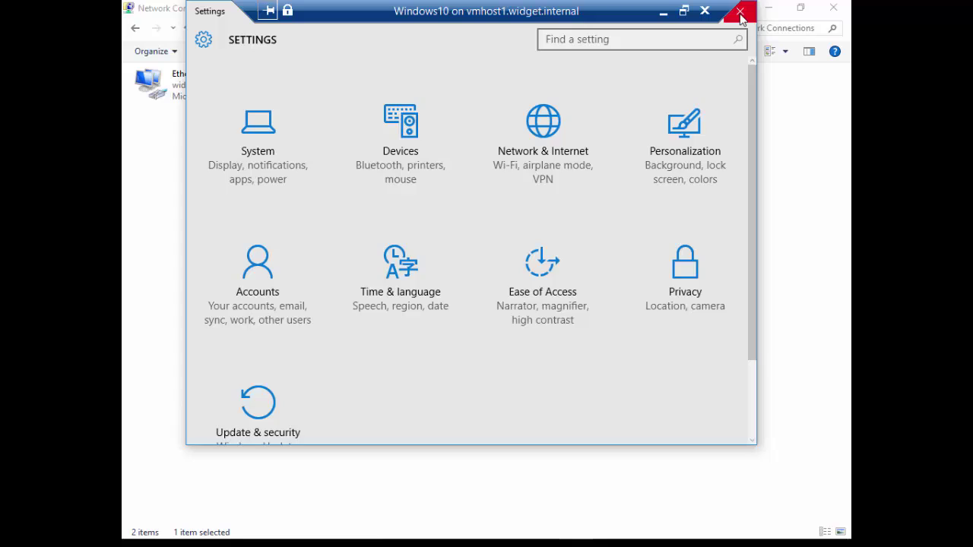
# Close Settings and run ipconfig /all in an administrator Command Prompt.
pyautogui.click(741, 17)
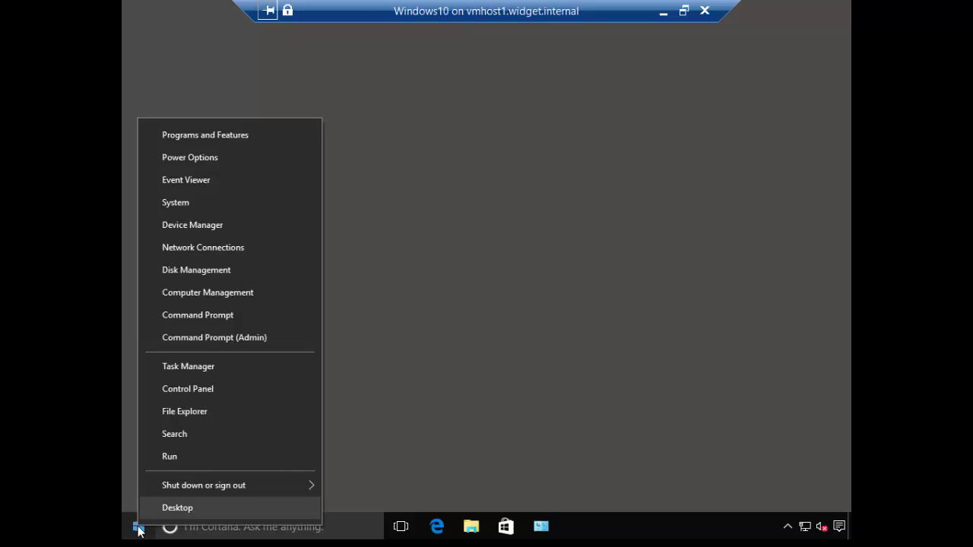
pyautogui.click(254, 336)
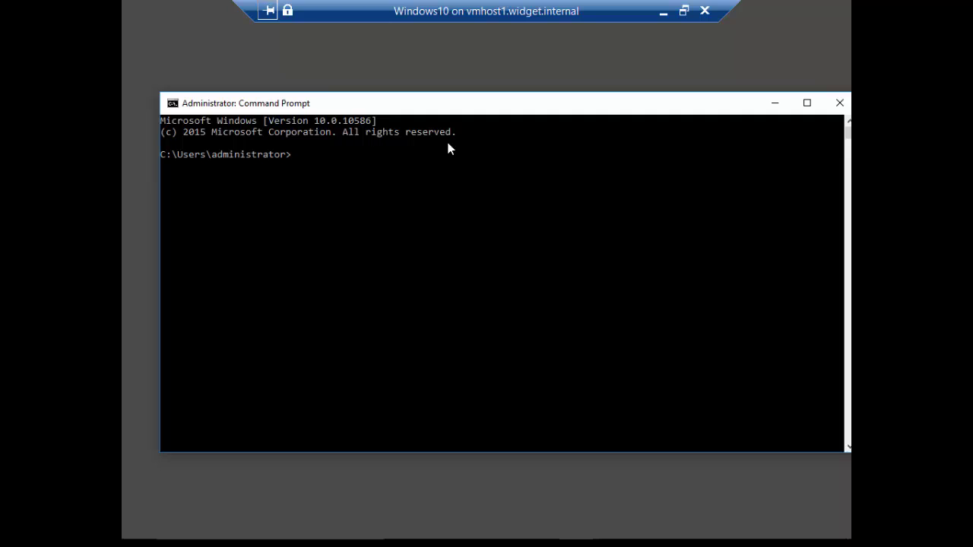
pyautogui.click(337, 184)
pyautogui.write('ipconfig /all')
pyautogui.press('Return')
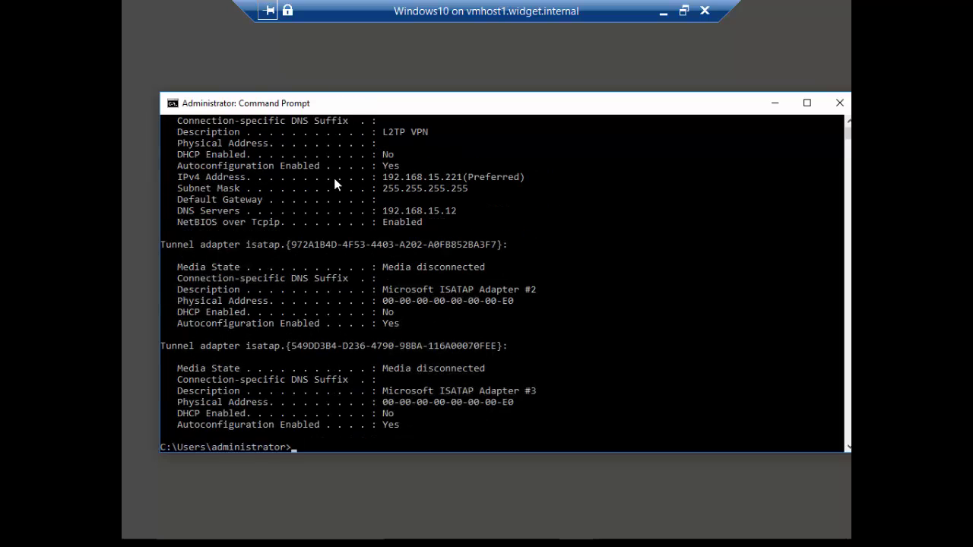
# Scroll to the PPP adapter L2TP VPN and highlight its IPv4 address 192.168.15.221.
pyautogui.scroll(2, 537, 315)
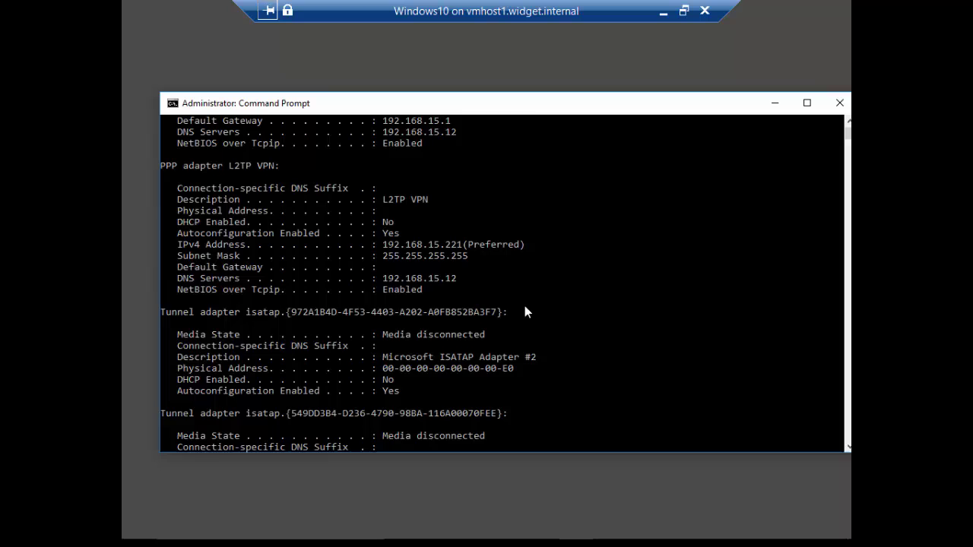
pyautogui.scroll(2, 524, 311)
pyautogui.scroll(1, 524, 311)
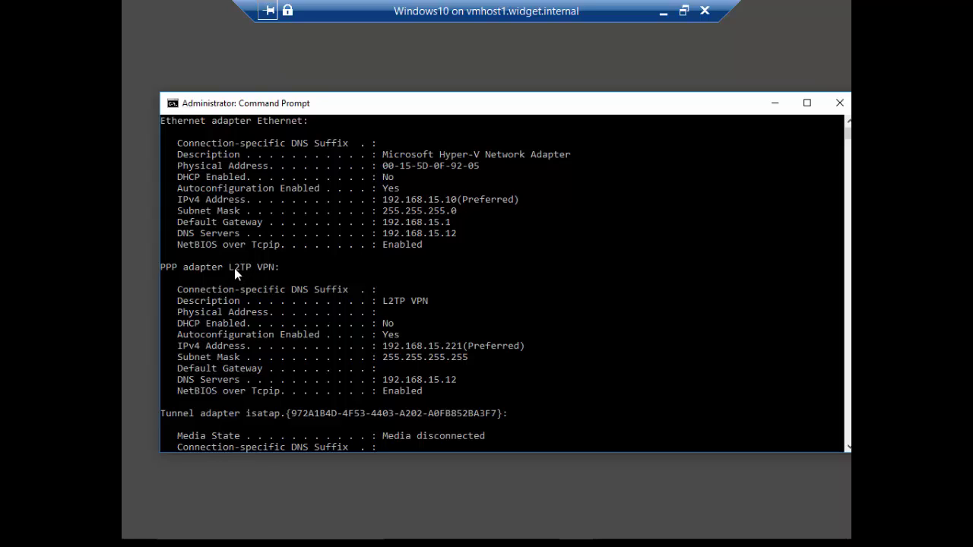
pyautogui.moveTo(234, 269); pyautogui.dragTo(272, 270)
pyautogui.moveTo(383, 359); pyautogui.dragTo(469, 349)
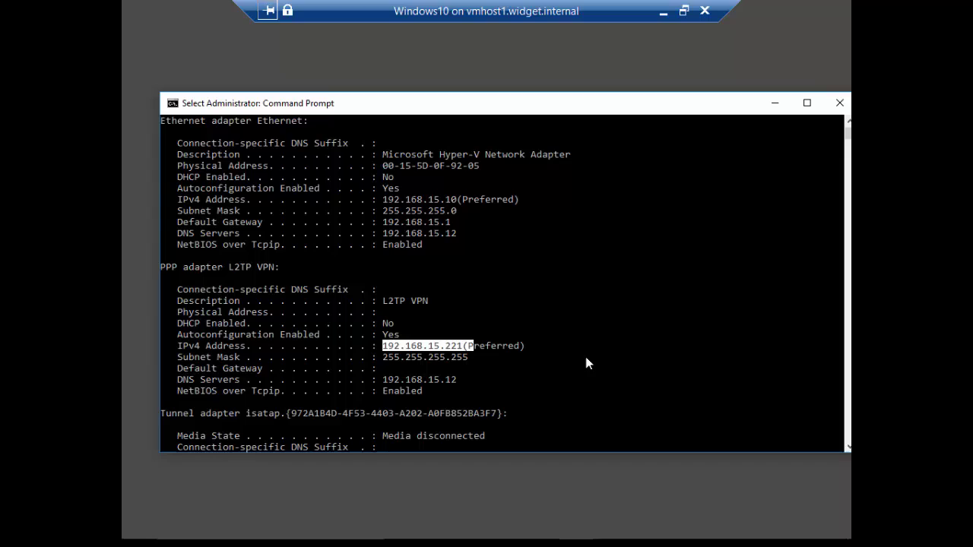
pyautogui.click(564, 346)
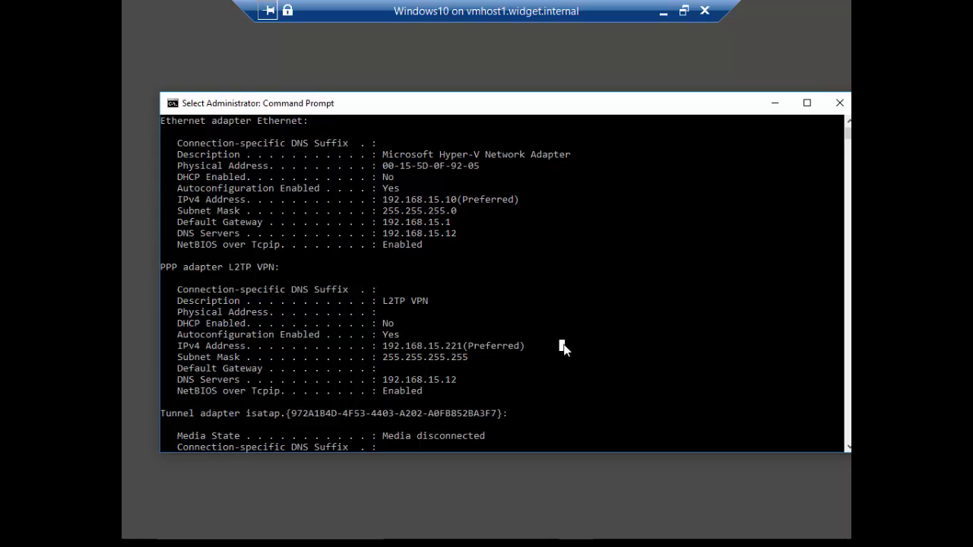